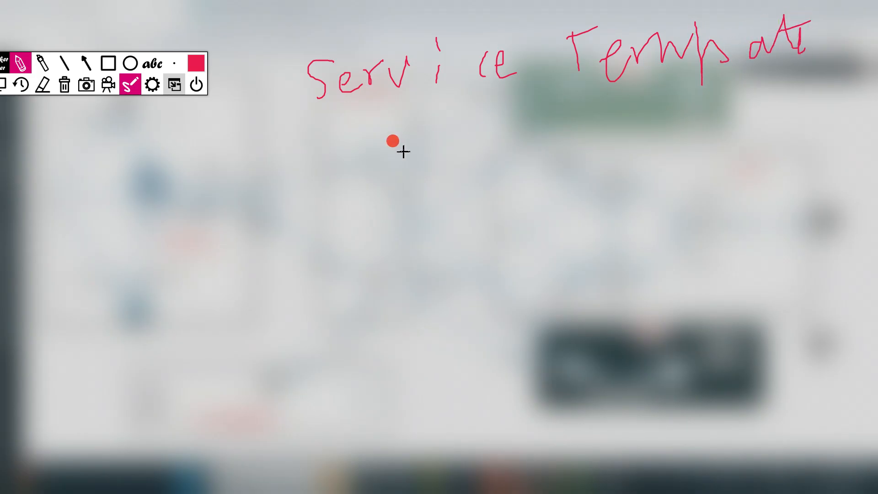
Underline the 'Service Template' heading and write item 1, 'Device', underlined
drag(325, 114, 513, 95)
drag(618, 88, 876, 58)
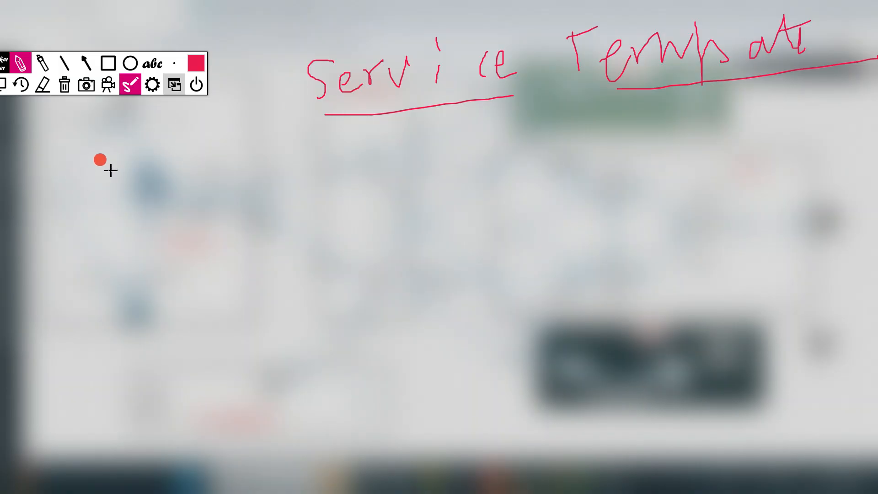
mouse_move(73, 175)
mouse_down()
mouse_move(67, 200)
mouse_move(68, 160)
mouse_up()
drag(138, 168, 139, 192)
drag(140, 167, 348, 180)
drag(143, 212, 367, 192)
Write item 2 'Service' and item 3 'Common' below it, each underlined
mouse_move(67, 268)
mouse_down()
mouse_move(78, 267)
mouse_move(89, 286)
mouse_move(82, 264)
mouse_up()
mouse_move(174, 278)
mouse_down()
mouse_move(163, 280)
mouse_move(350, 263)
mouse_up()
click(294, 252)
mouse_move(192, 306)
mouse_down()
mouse_move(422, 291)
mouse_move(454, 267)
mouse_up()
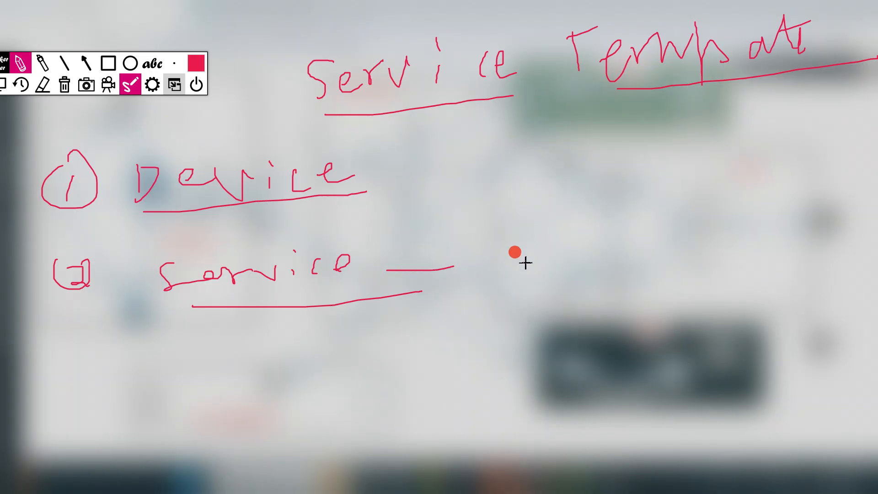
drag(474, 259, 561, 237)
click(491, 240)
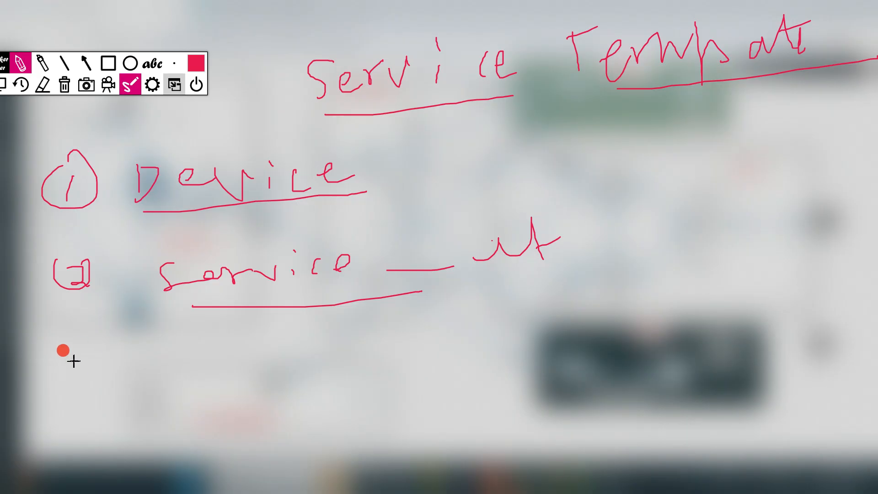
mouse_move(59, 361)
mouse_down()
mouse_move(86, 398)
mouse_move(88, 369)
mouse_move(124, 372)
mouse_up()
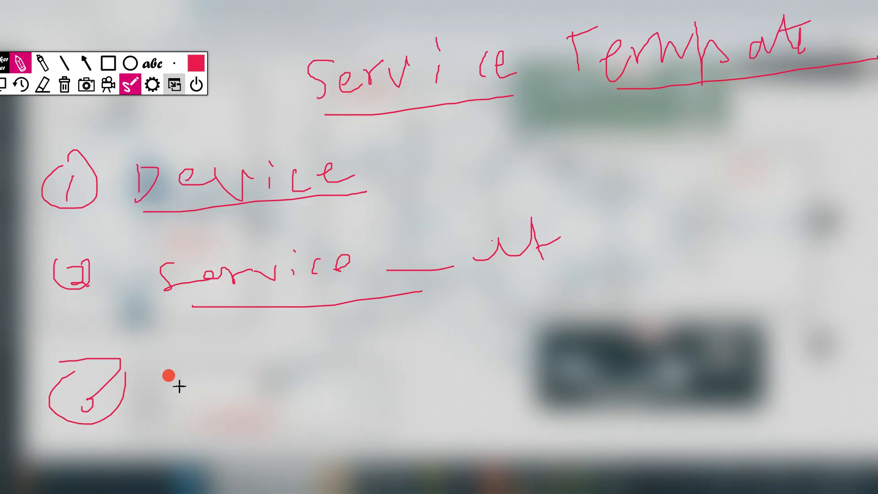
mouse_move(218, 369)
mouse_down()
mouse_move(215, 392)
mouse_move(300, 377)
mouse_move(334, 386)
mouse_move(410, 376)
mouse_up()
drag(219, 419, 373, 389)
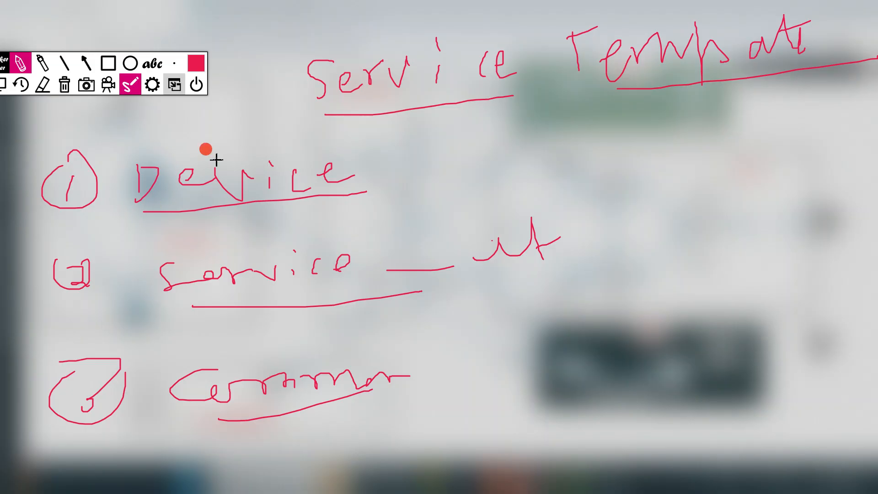
Circle Device, Service and Common, then turn off the whiteboard to show the topology
mouse_move(158, 147)
mouse_down()
mouse_move(114, 176)
mouse_move(292, 145)
mouse_move(128, 142)
mouse_up()
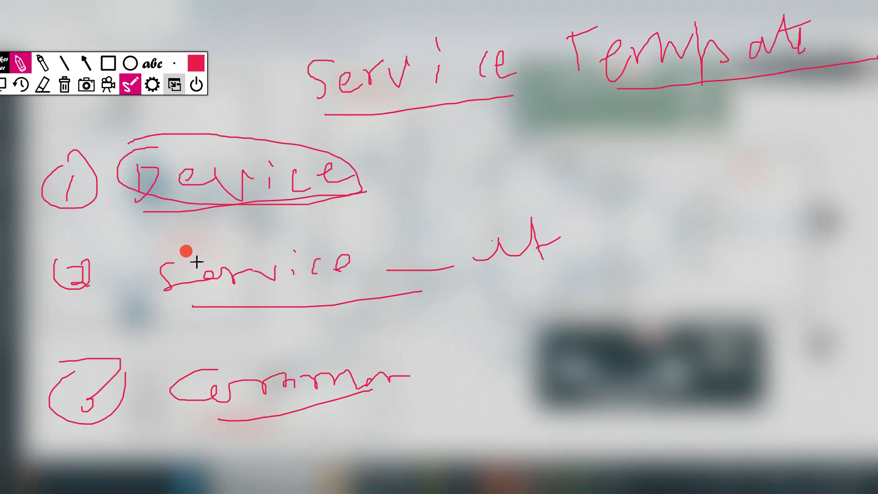
mouse_move(169, 249)
mouse_down()
mouse_move(145, 257)
mouse_move(337, 303)
mouse_move(543, 239)
mouse_move(157, 247)
mouse_up()
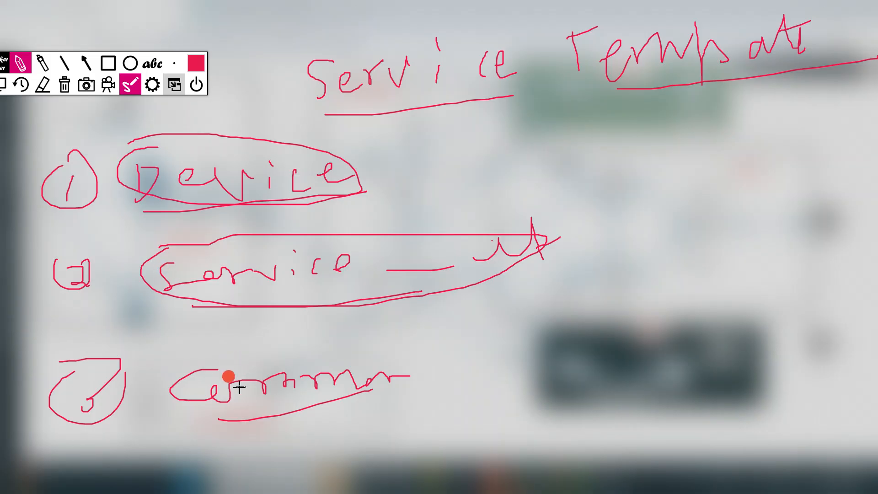
mouse_move(181, 357)
mouse_down()
mouse_move(433, 362)
mouse_move(268, 366)
mouse_up()
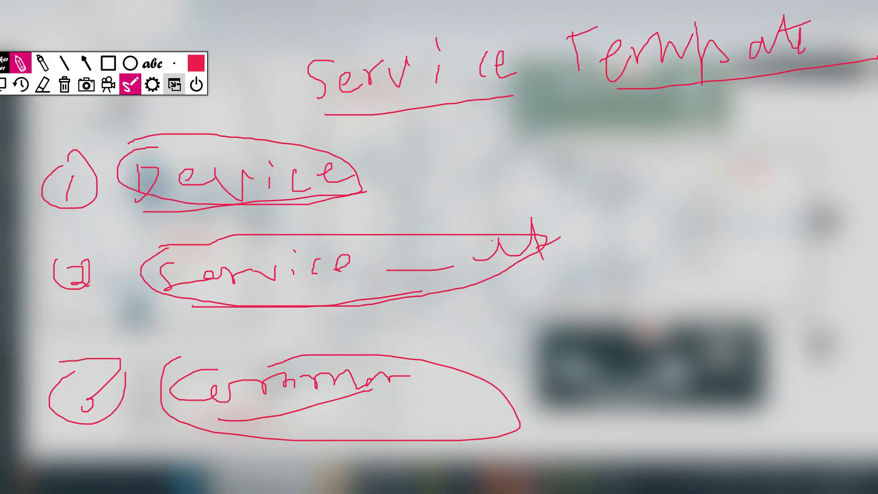
click(130, 85)
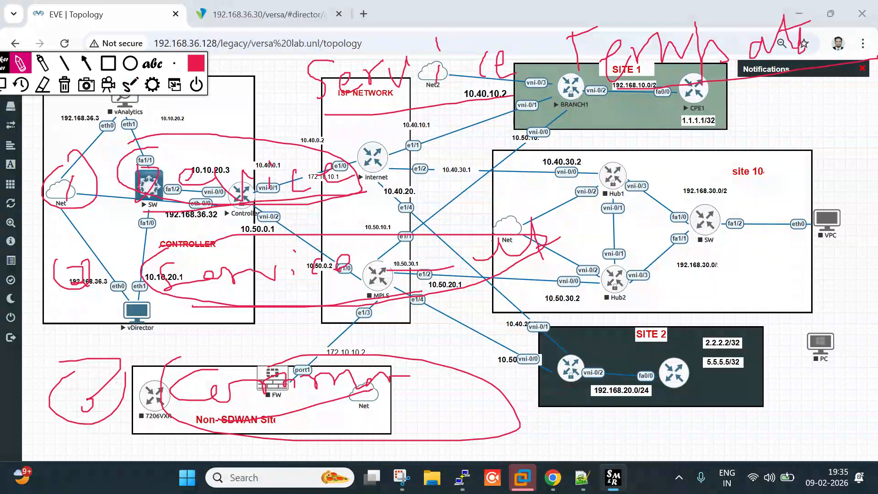
Clear the old marks, then circle BRANCH1 and mark the SITE 2 label and routers
click(2, 86)
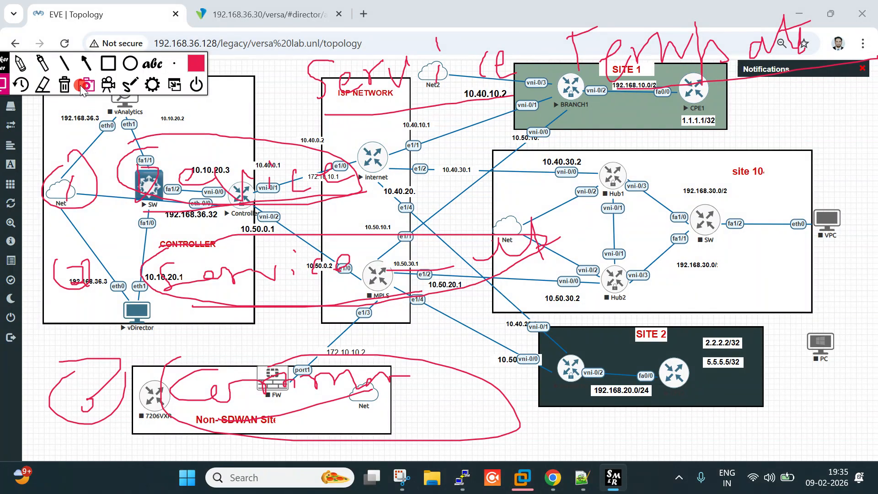
click(65, 86)
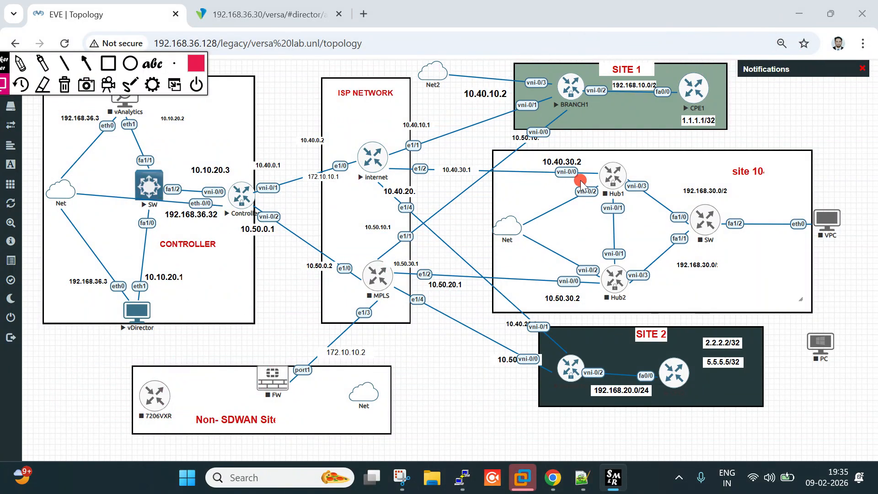
click(20, 64)
mouse_move(556, 94)
mouse_down()
mouse_move(562, 59)
mouse_move(602, 56)
mouse_move(518, 75)
mouse_move(595, 72)
mouse_move(575, 69)
mouse_up()
mouse_move(639, 330)
mouse_down()
mouse_move(700, 348)
mouse_move(682, 338)
mouse_up()
drag(567, 345, 582, 373)
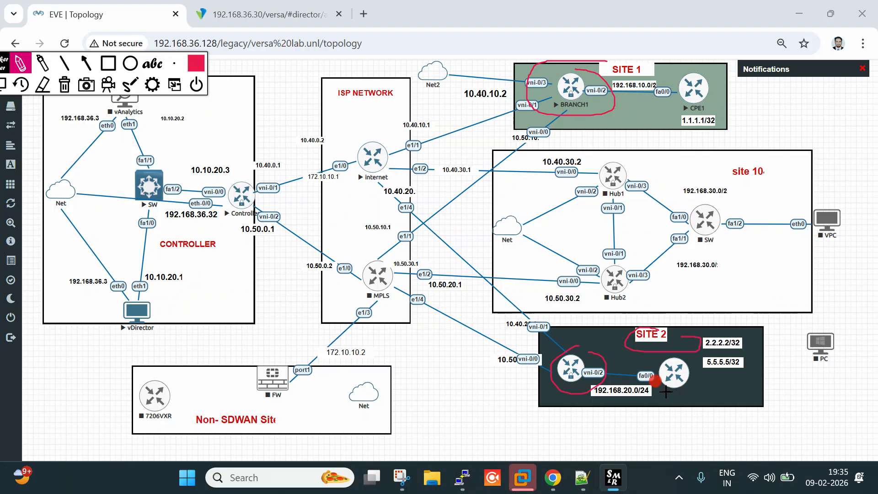
drag(663, 391, 702, 390)
Mark the 1.1.1.1/32 address and BRANCH1–CPE1 link, then clear and go to Versa Director
drag(700, 108, 771, 91)
drag(671, 128, 751, 128)
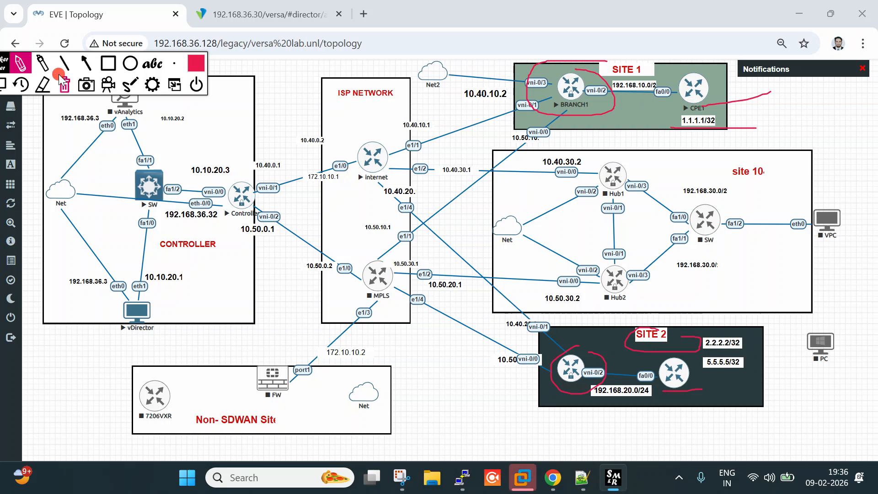
drag(588, 119, 686, 118)
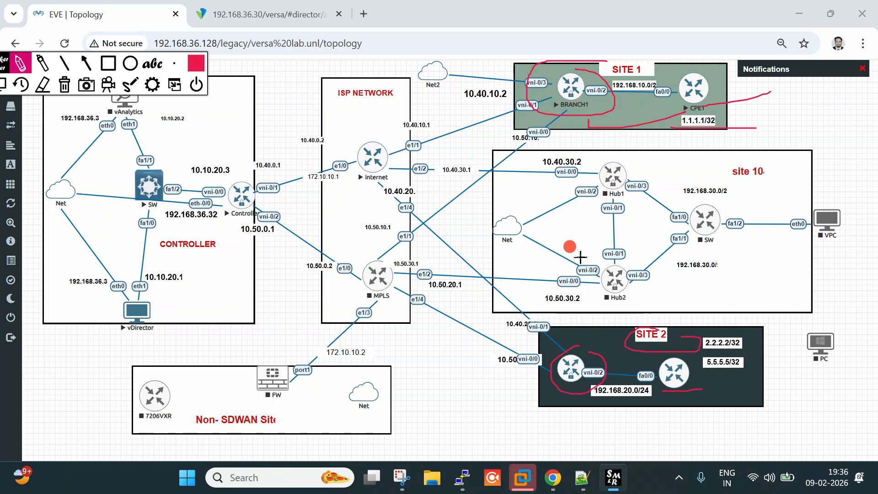
mouse_move(581, 342)
mouse_down()
mouse_move(617, 323)
mouse_move(634, 328)
mouse_up()
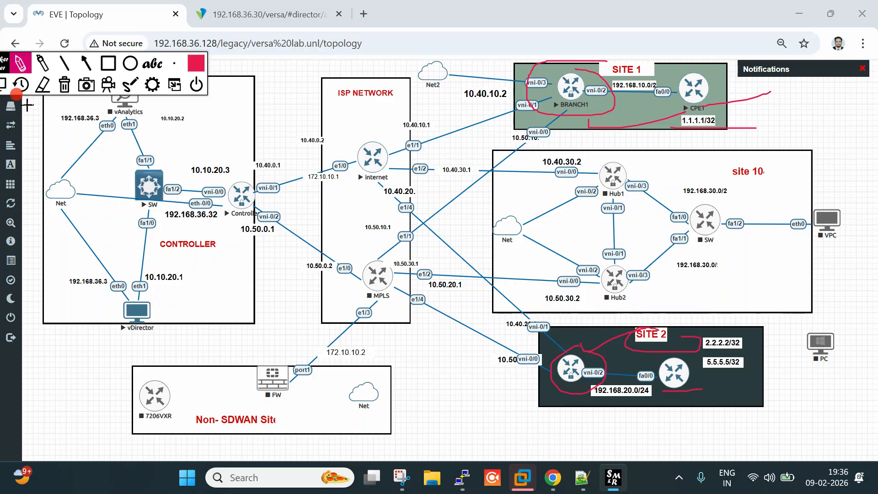
click(65, 85)
click(270, 7)
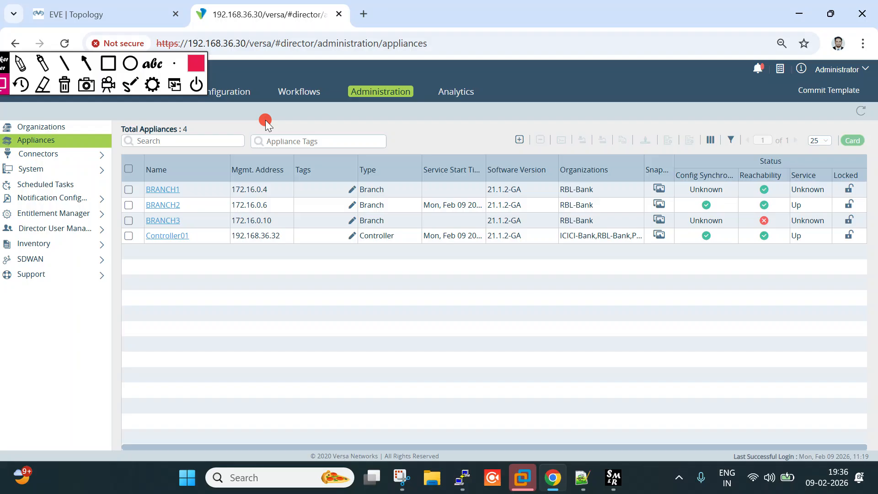
In Workflows > Devices, check BRANCH1's device group options and cancel without changes
click(311, 83)
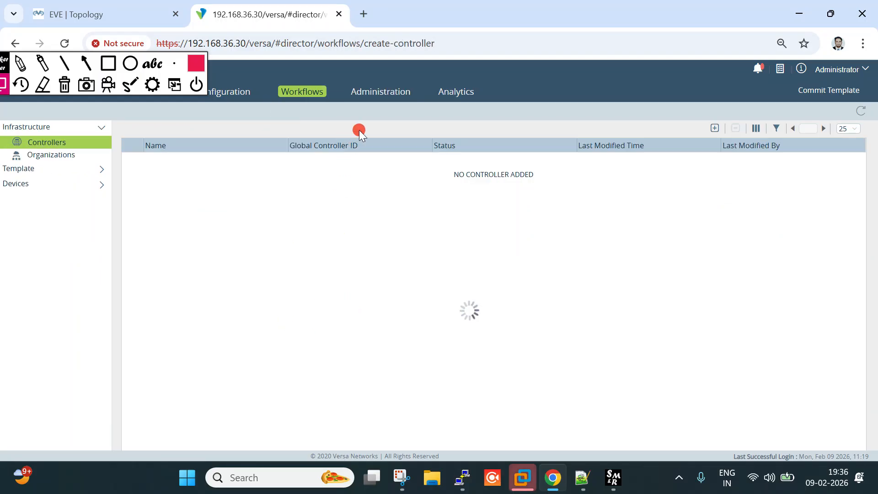
click(35, 184)
click(41, 199)
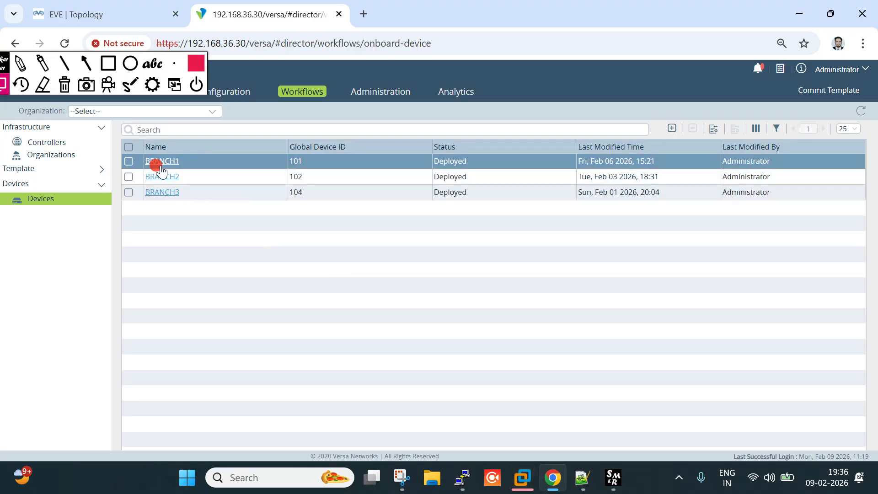
click(168, 164)
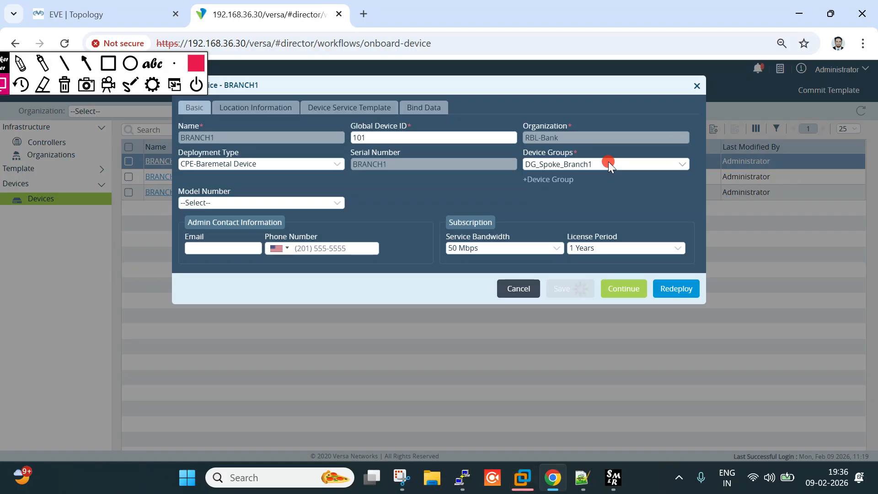
click(525, 163)
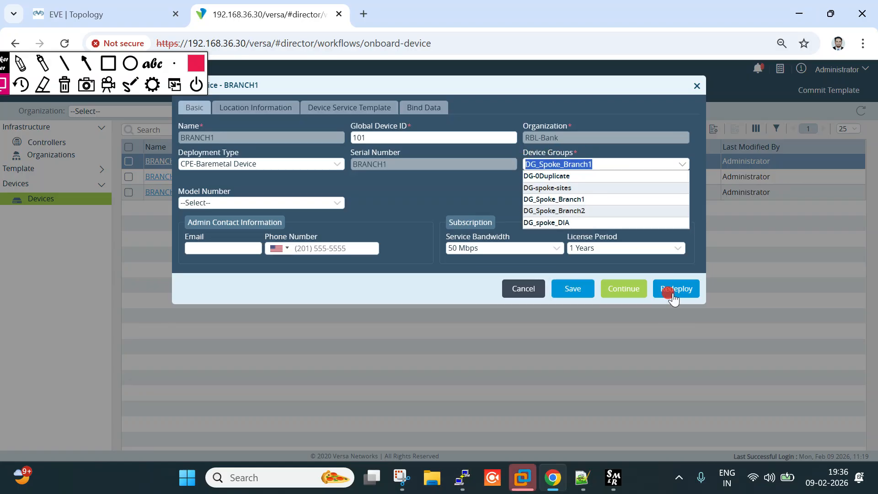
click(533, 291)
Check that BRANCH2 uses device group DG_Spoke_Branch2 and cancel without changes
click(160, 176)
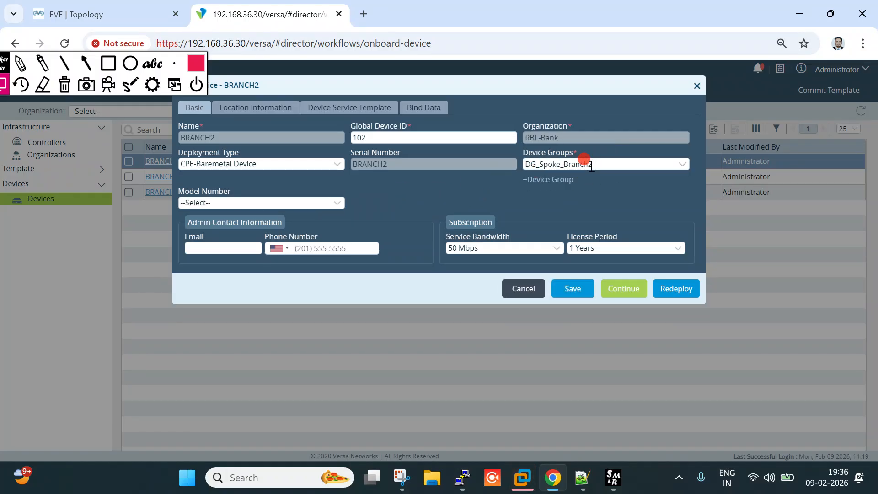
drag(593, 164, 517, 167)
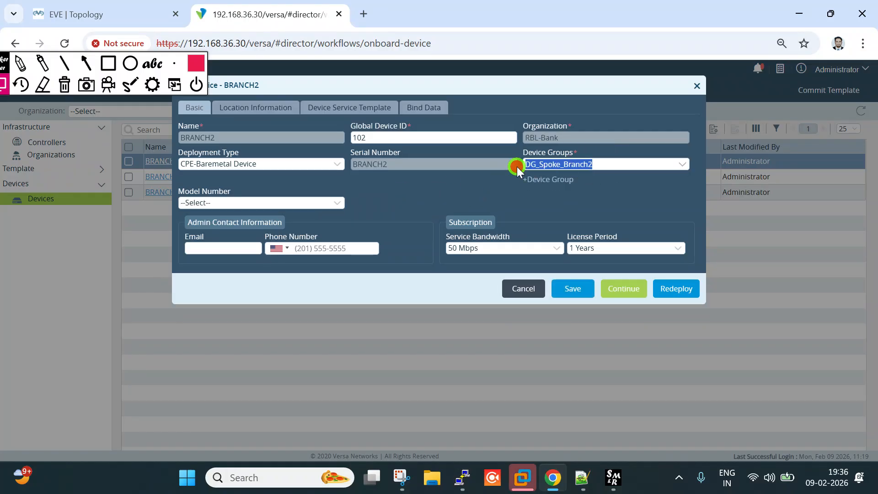
click(525, 289)
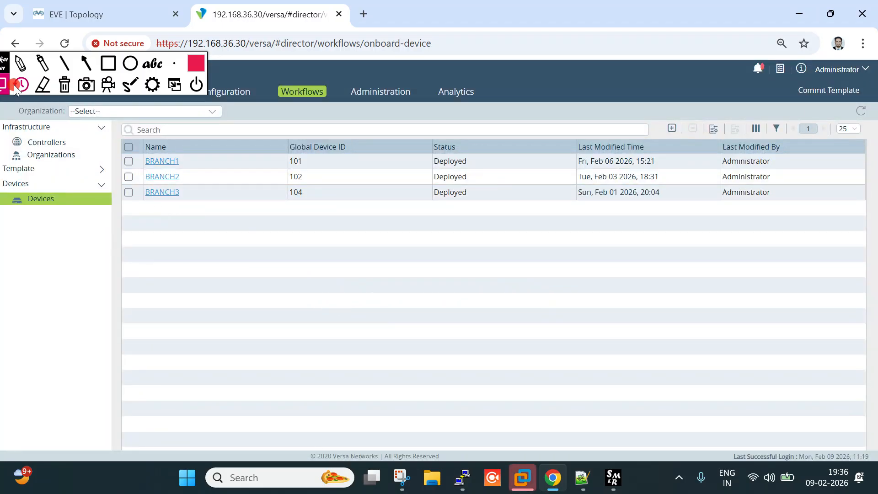
mouse_move(1, 67)
mouse_down()
mouse_move(484, 131)
mouse_move(568, 129)
mouse_up()
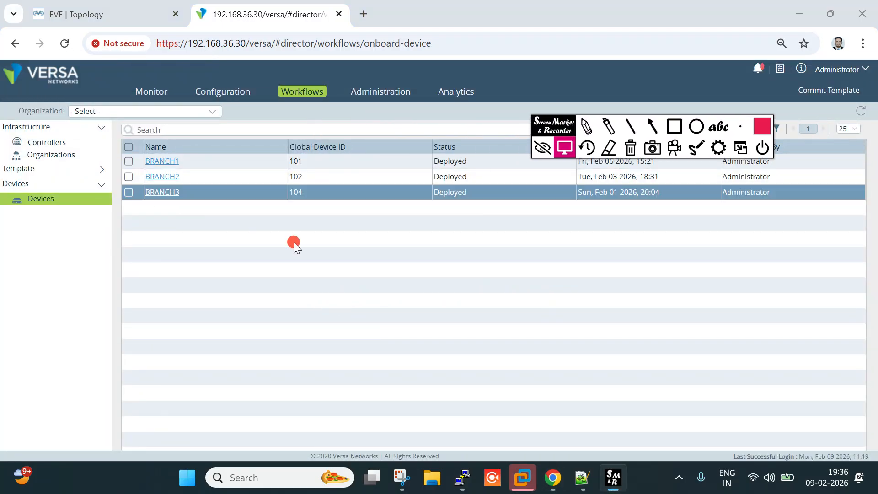
Open the DG_Spoke_Branch1 device group and confirm its Main template is spoke-site-template
click(105, 14)
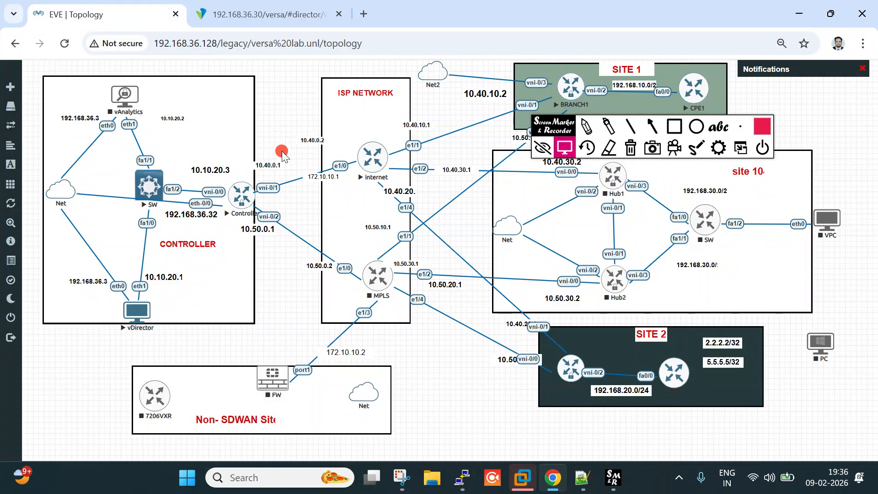
click(564, 147)
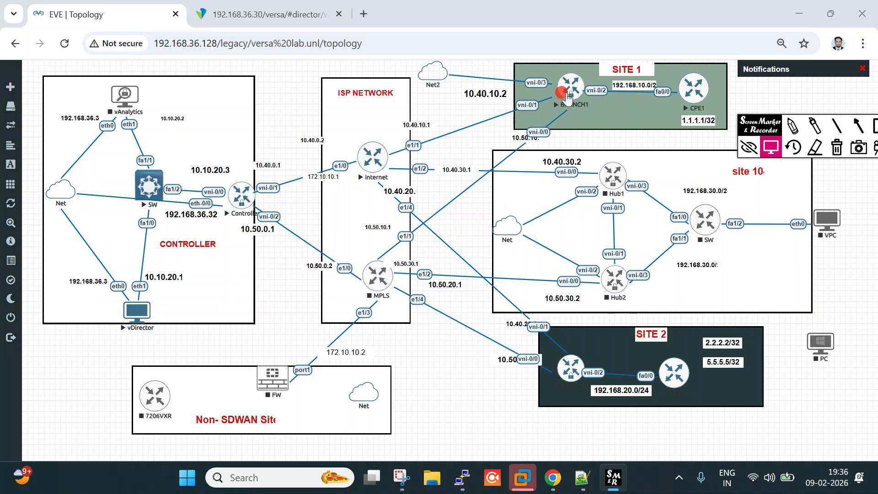
click(236, 5)
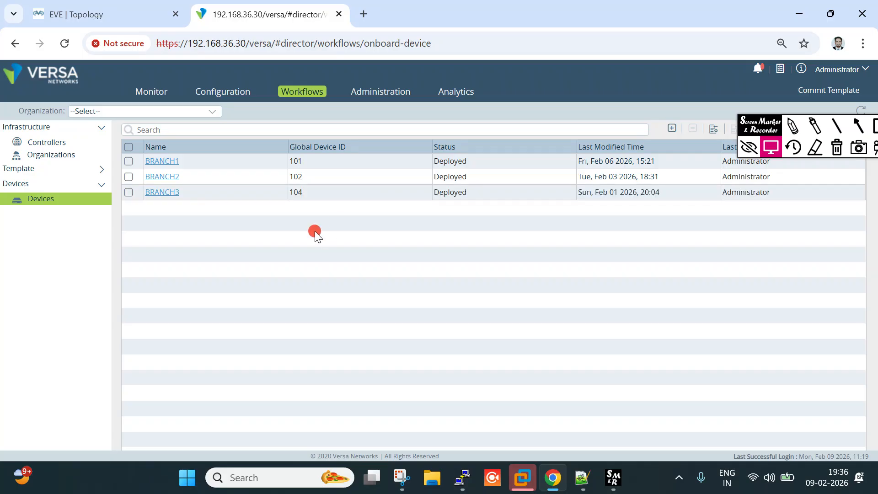
click(224, 91)
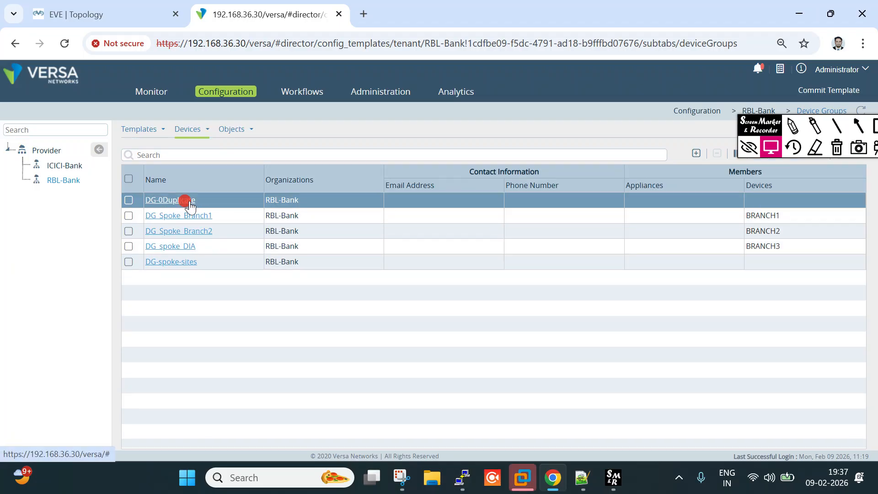
click(180, 215)
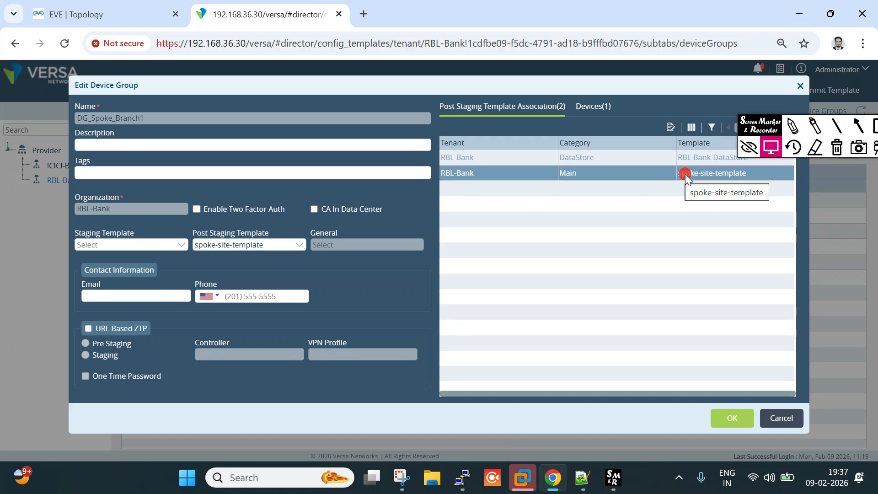
drag(758, 125, 818, 215)
click(709, 172)
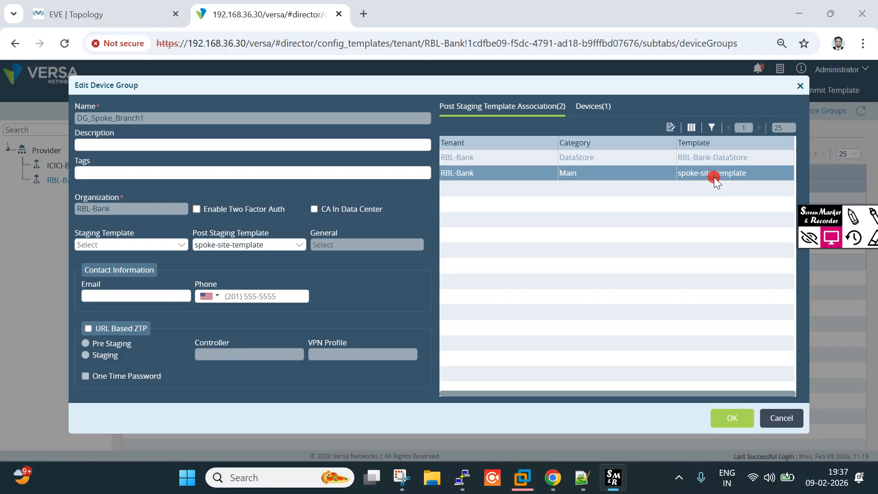
click(776, 423)
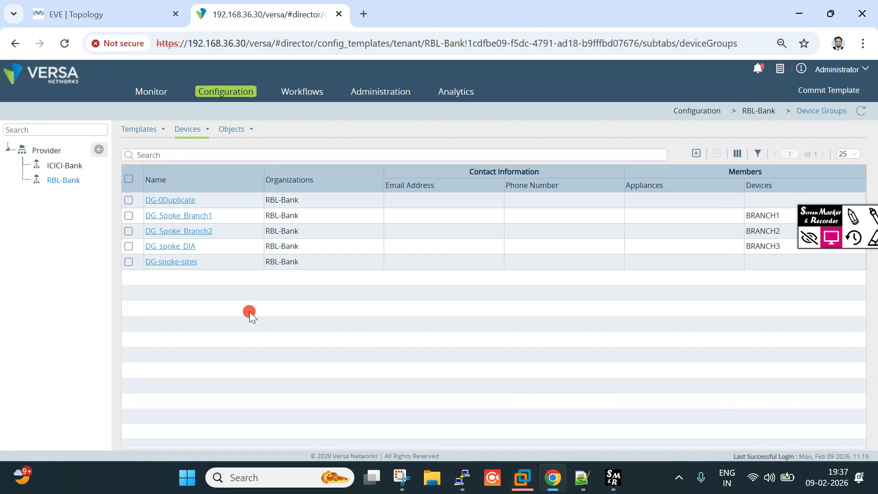
Confirm DG_Spoke_Branch2 also uses spoke-site-template, then go to the device workflows
click(195, 230)
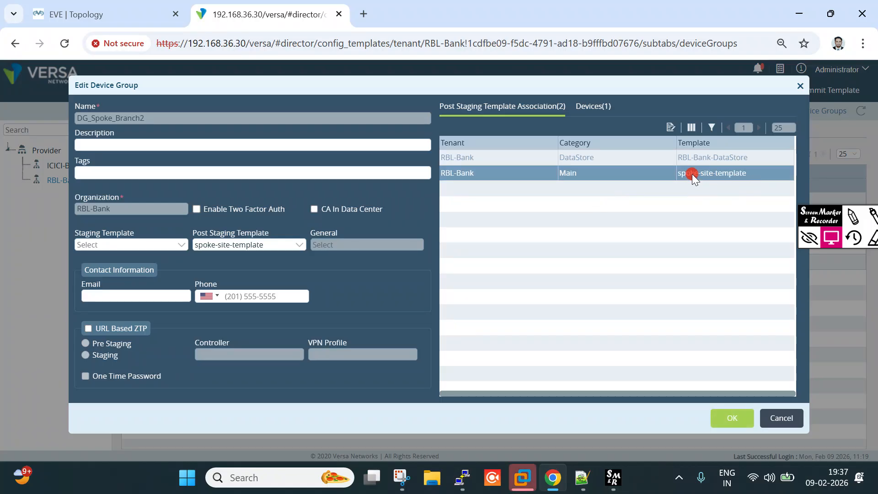
drag(679, 173, 750, 175)
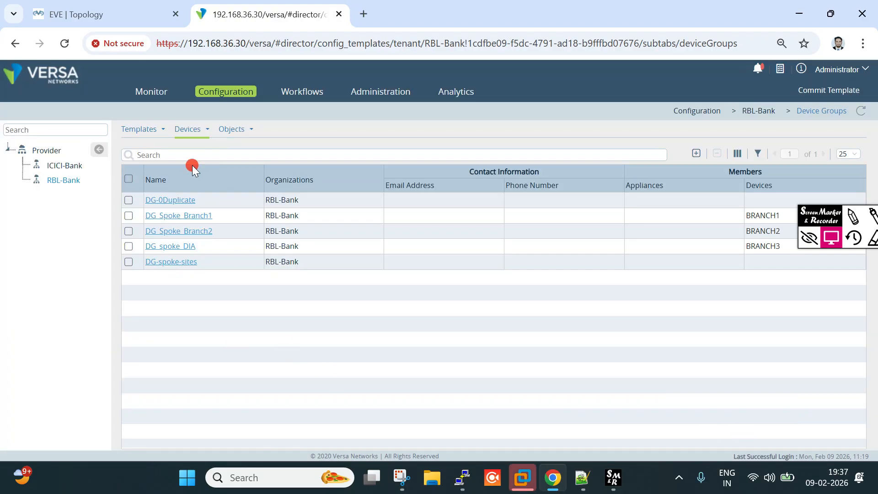
click(289, 96)
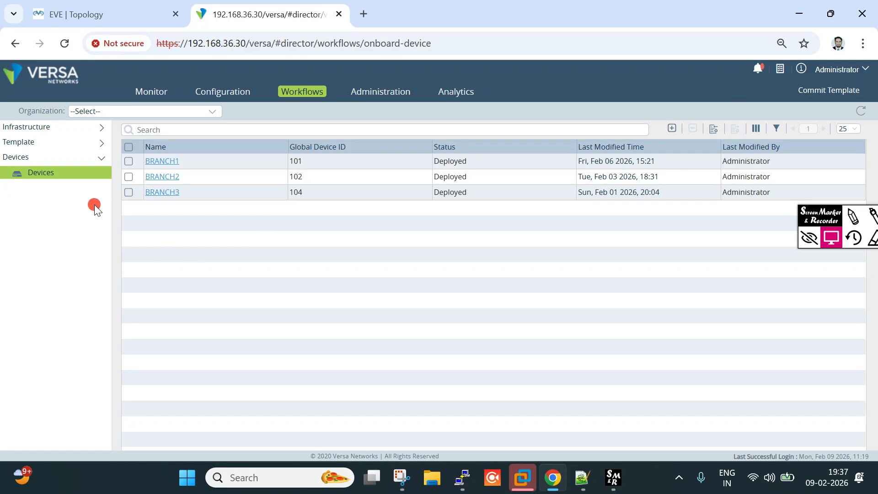
Open spoke-site-template from Workflows > Templates and point out its Full Mesh option
click(35, 142)
click(27, 157)
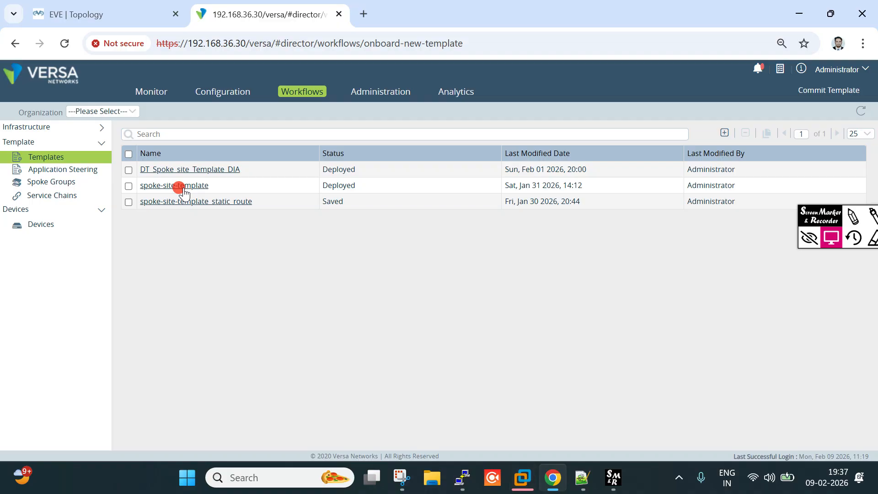
click(182, 186)
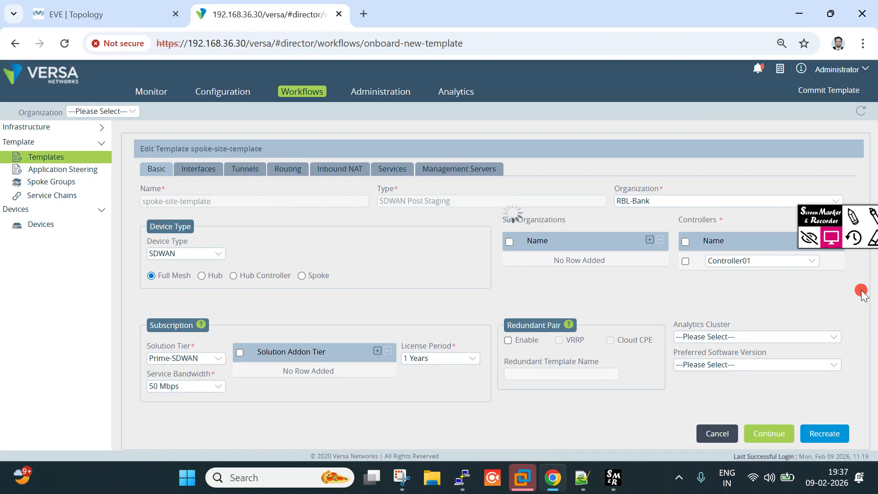
click(853, 217)
mouse_move(139, 285)
mouse_down()
mouse_move(191, 261)
mouse_move(194, 283)
mouse_up()
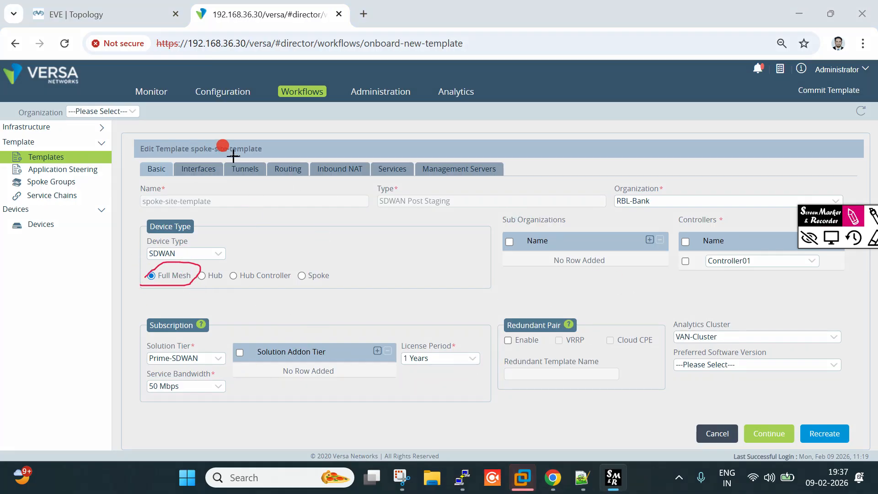
click(831, 237)
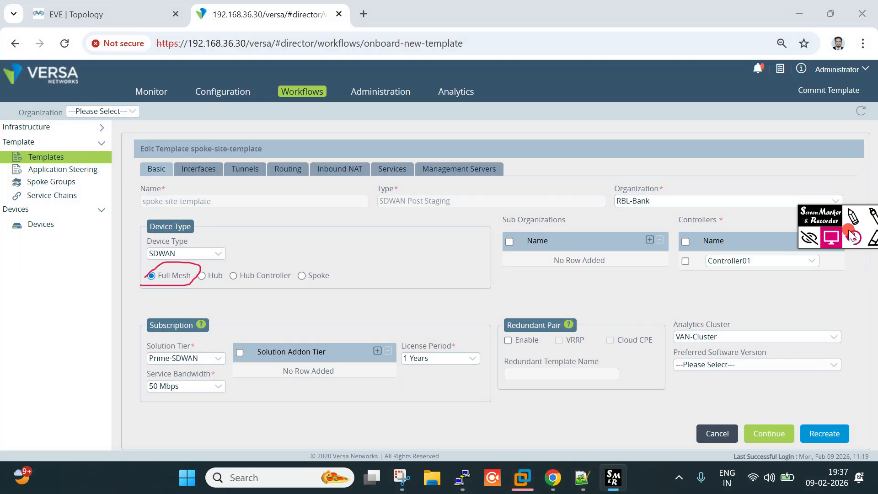
click(812, 278)
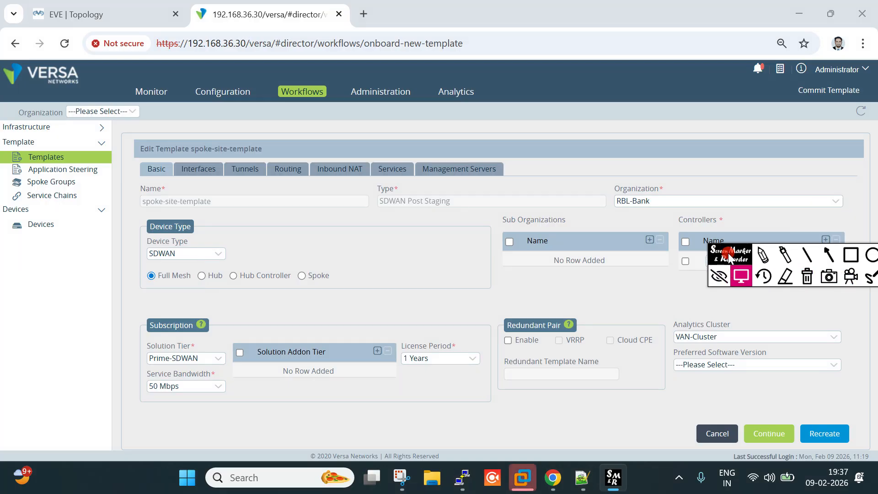
Browse the Interfaces, Tunnels, Routing and Inbound NAT tabs, then discard and exit the editor
click(208, 172)
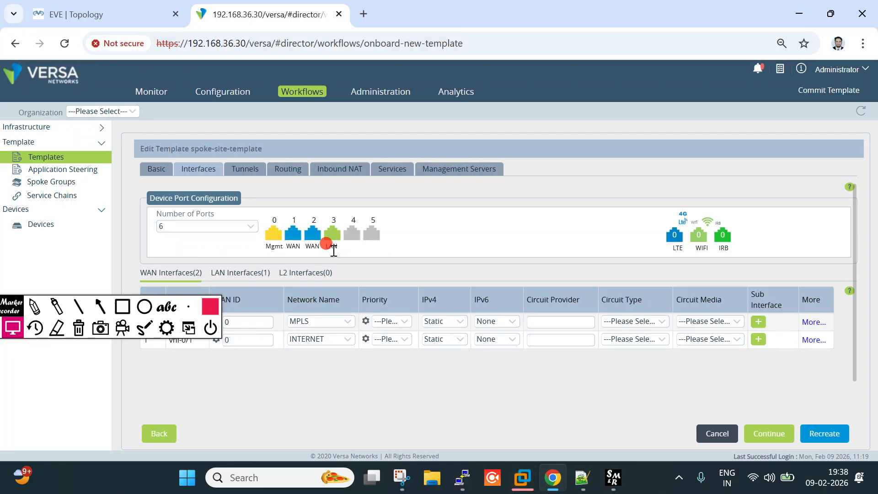
click(245, 170)
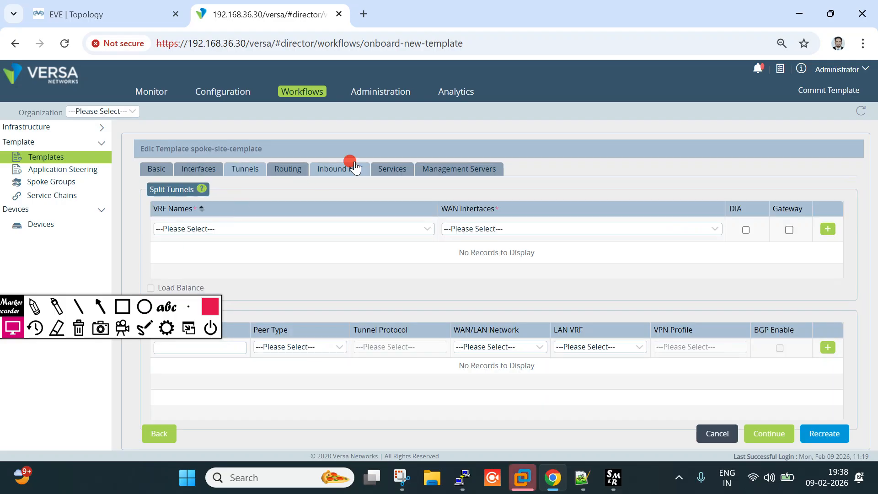
click(289, 170)
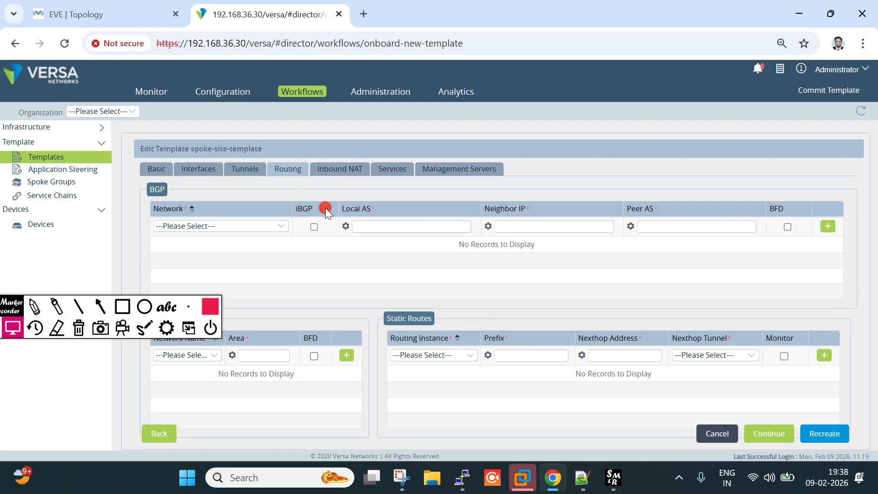
click(334, 168)
click(287, 168)
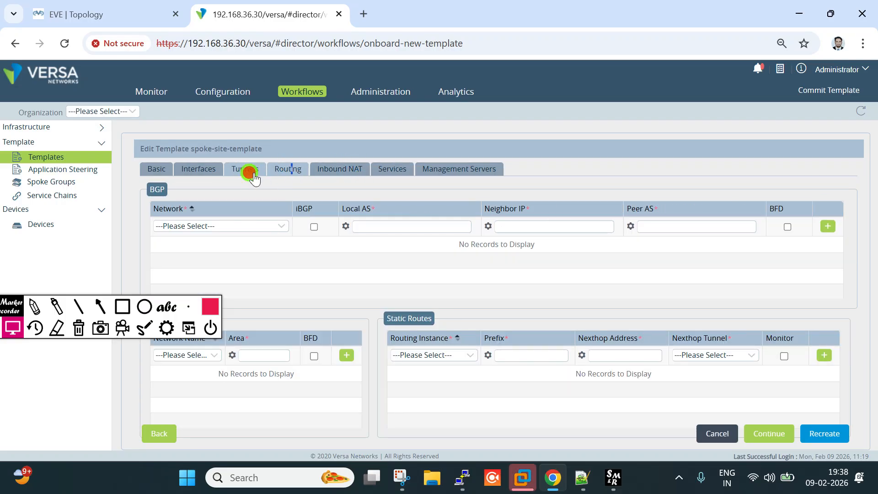
click(250, 173)
click(717, 434)
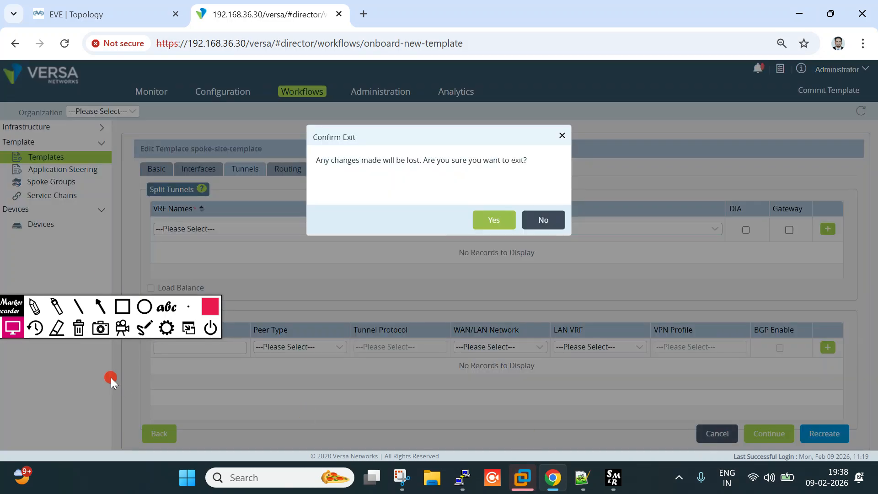
click(494, 220)
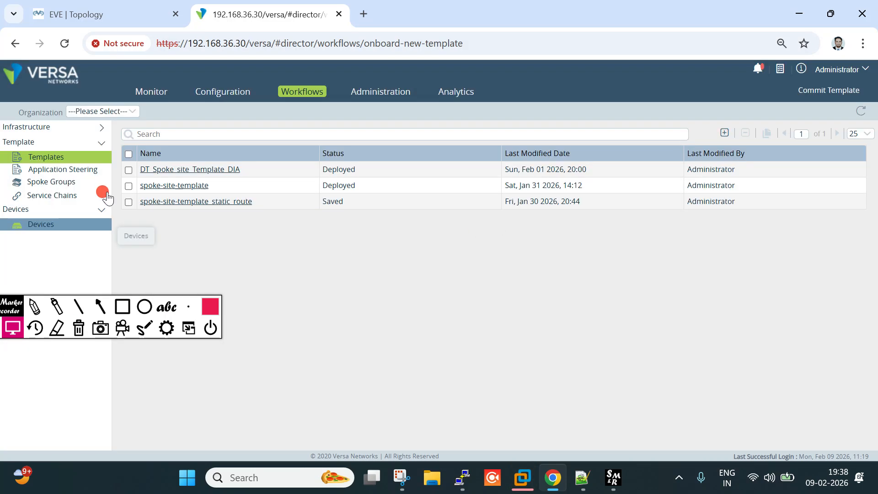
click(107, 14)
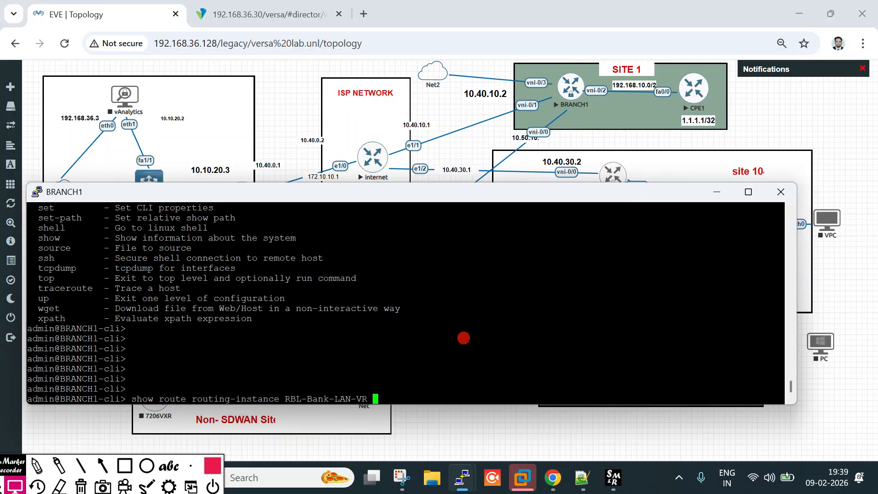
Run BRANCH1's RBL-Bank-LAN-VR route table and highlight the connected 192.168.10 routes
key(Return)
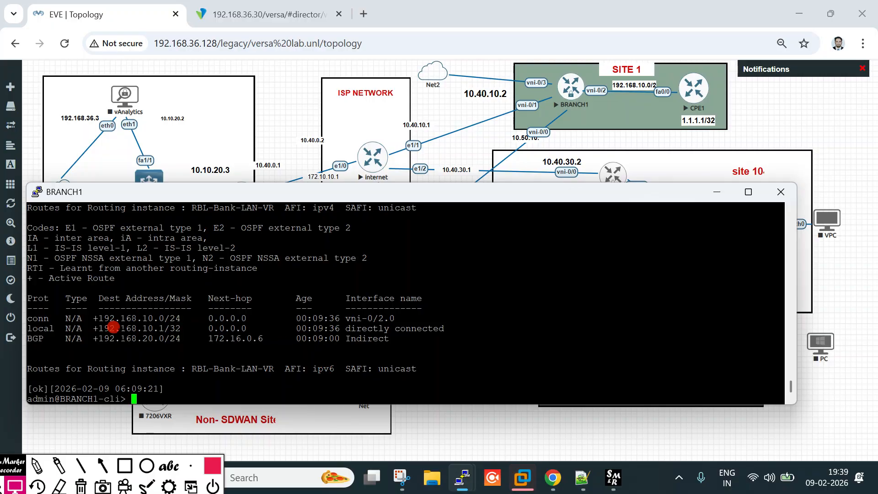
drag(105, 315, 179, 326)
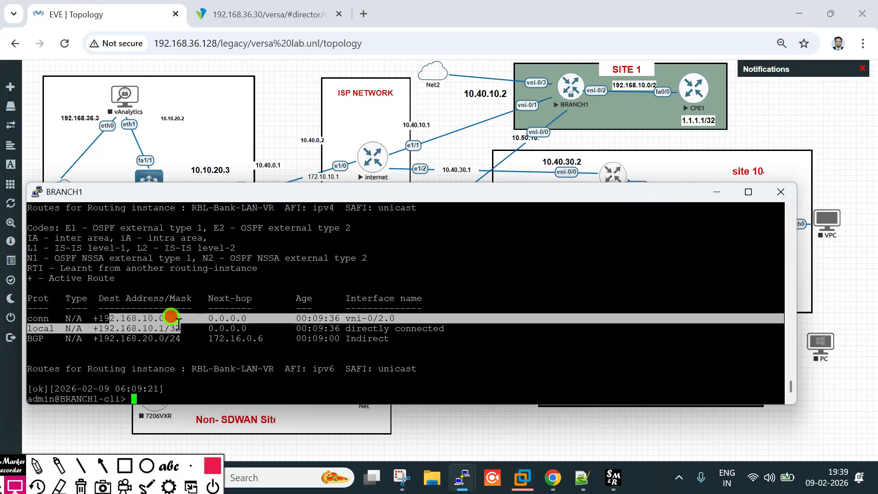
click(128, 327)
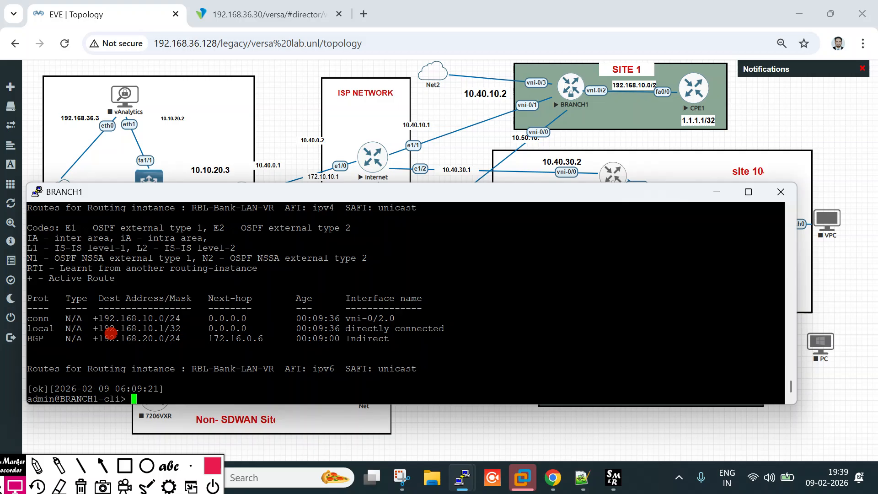
drag(117, 313, 152, 313)
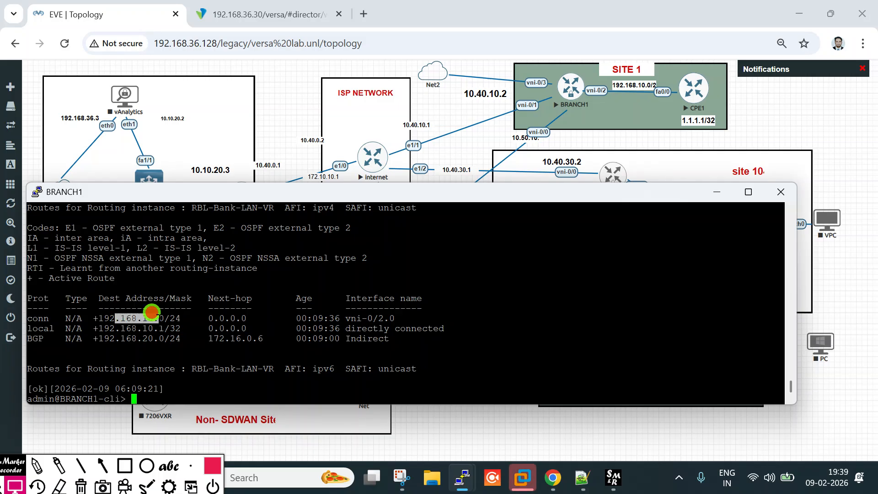
Underline the BGP-learned 192.168.20.0/24 route and move the BRANCH1 console to show the topology
click(37, 466)
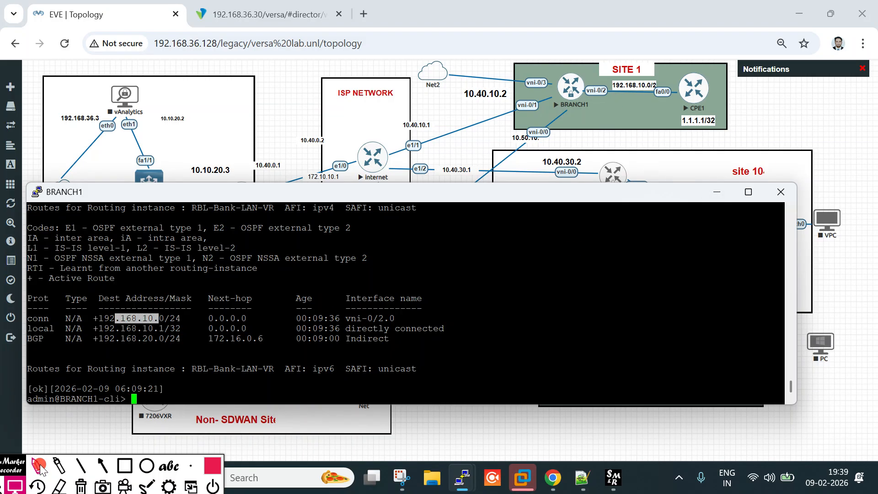
drag(597, 100, 688, 99)
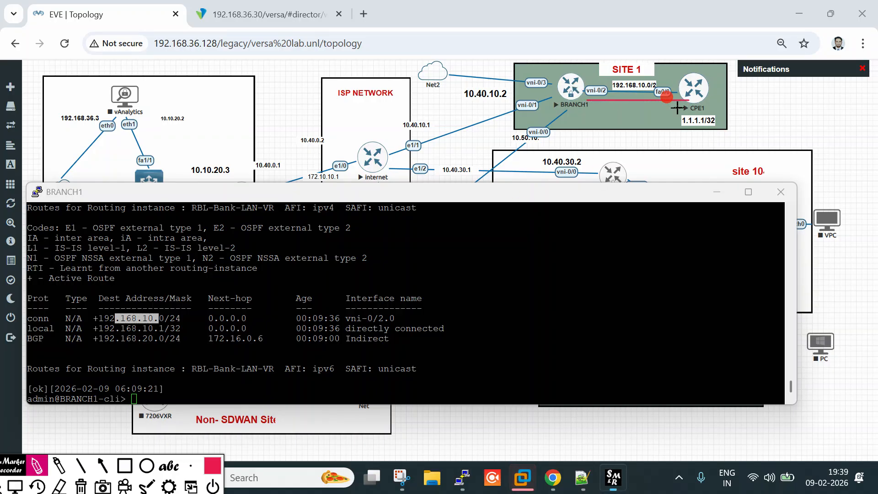
drag(106, 338, 182, 339)
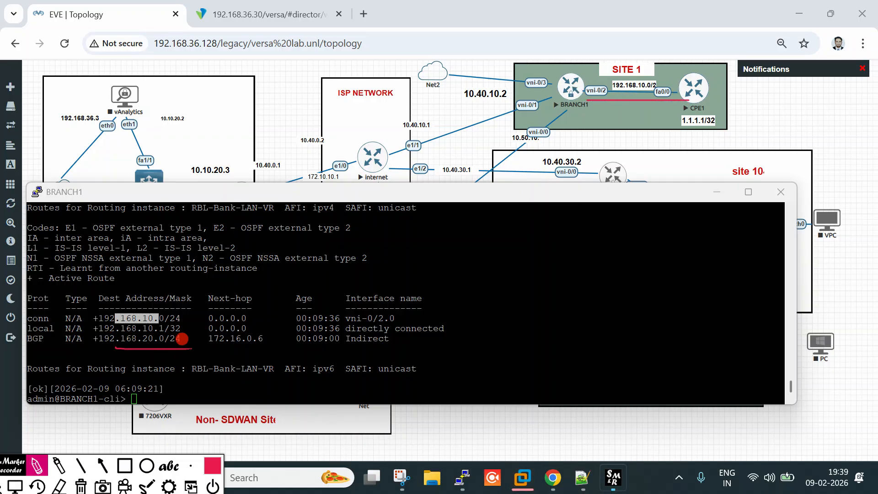
click(21, 480)
mouse_move(171, 196)
mouse_down()
mouse_move(640, 432)
mouse_move(686, 146)
mouse_move(720, 152)
mouse_move(737, 118)
mouse_move(745, 143)
mouse_move(142, 142)
mouse_move(174, 125)
mouse_up()
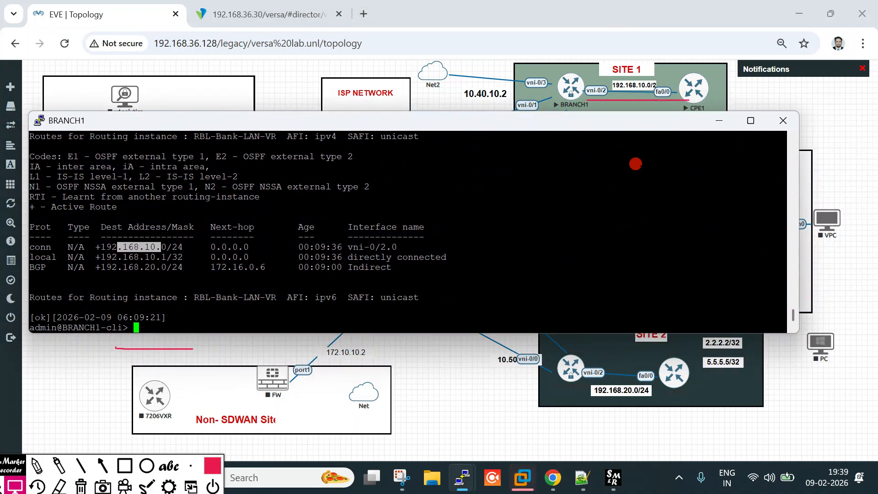
drag(586, 123, 577, 153)
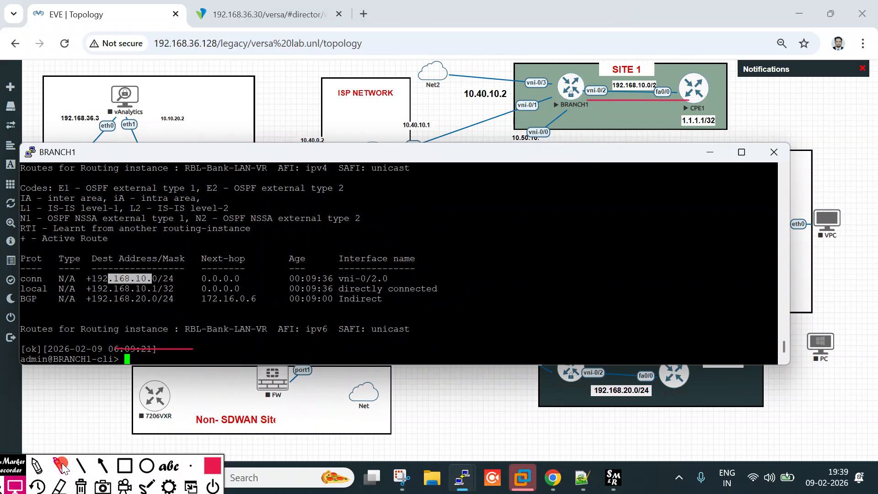
Draw arrows along the BRANCH1–CPE1 link in SITE 1, then clear all annotations
click(37, 466)
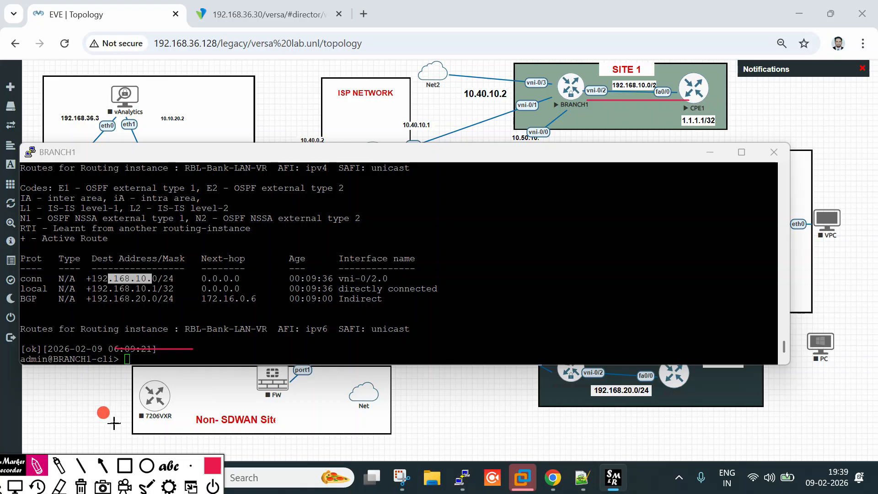
click(102, 466)
drag(590, 113, 650, 110)
drag(593, 132, 640, 130)
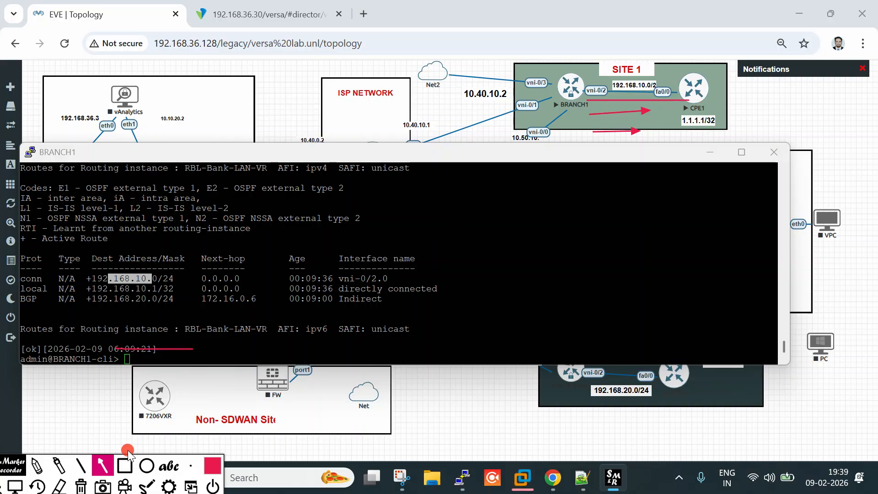
click(15, 487)
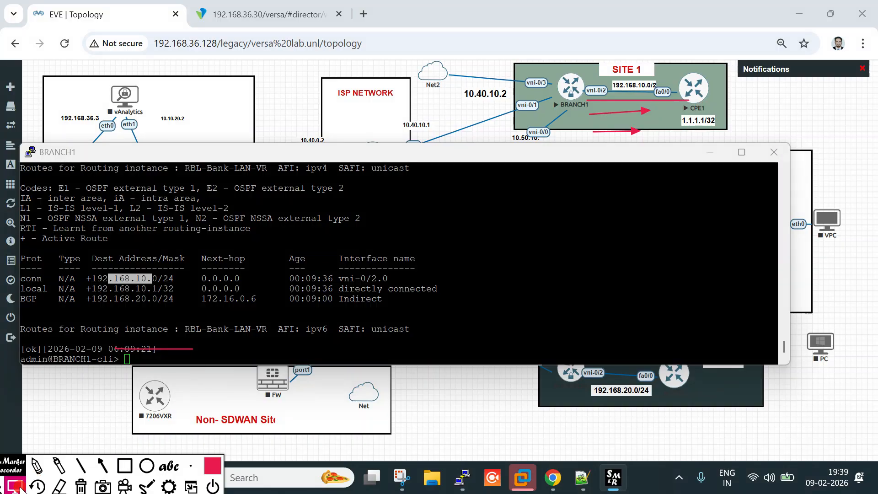
click(83, 488)
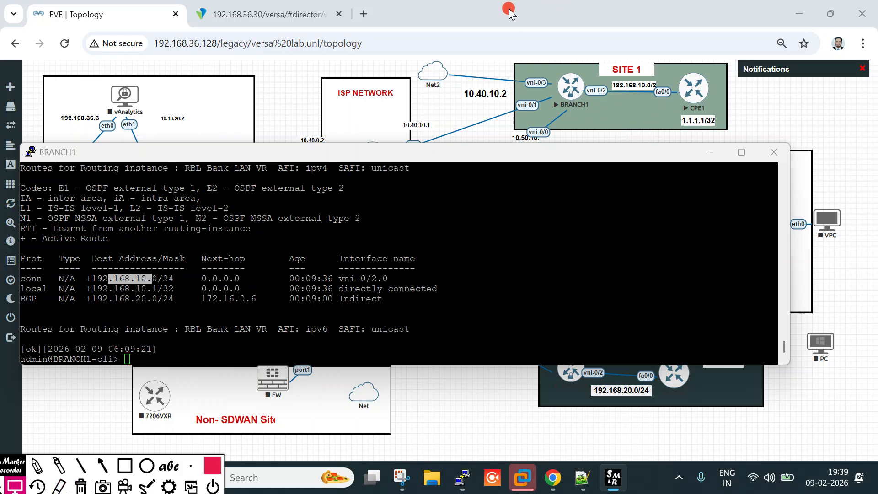
mouse_move(6, 470)
mouse_down()
mouse_move(183, 464)
mouse_move(358, 431)
mouse_up()
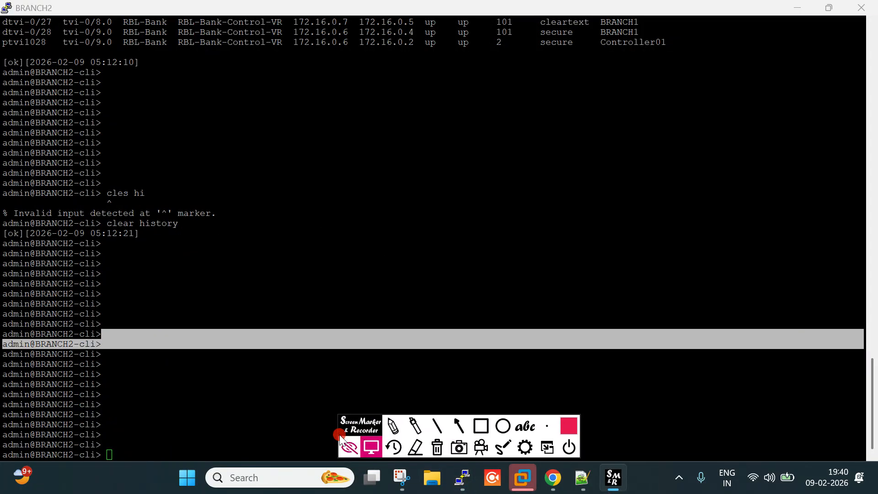
Run 'show route routing-instance RBL-Bank-LAN-VR' on BRANCH2 using Tab completion
click(281, 264)
text(show route)
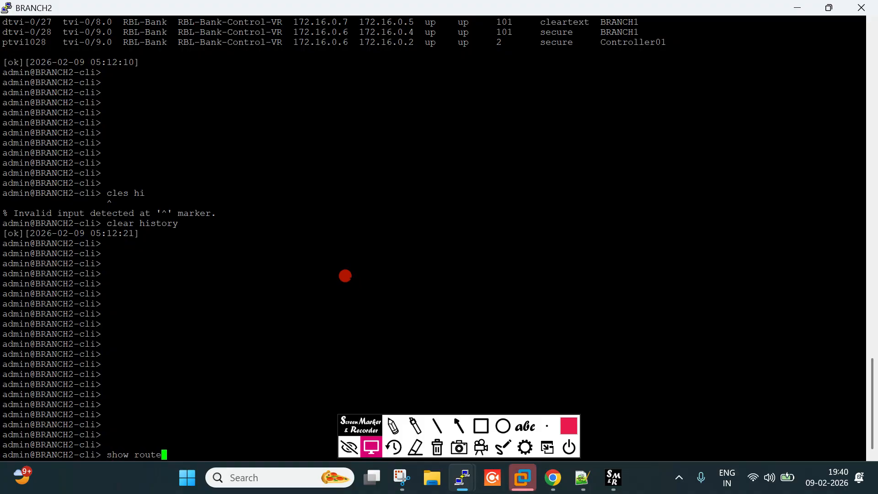
key(question)
text(router)
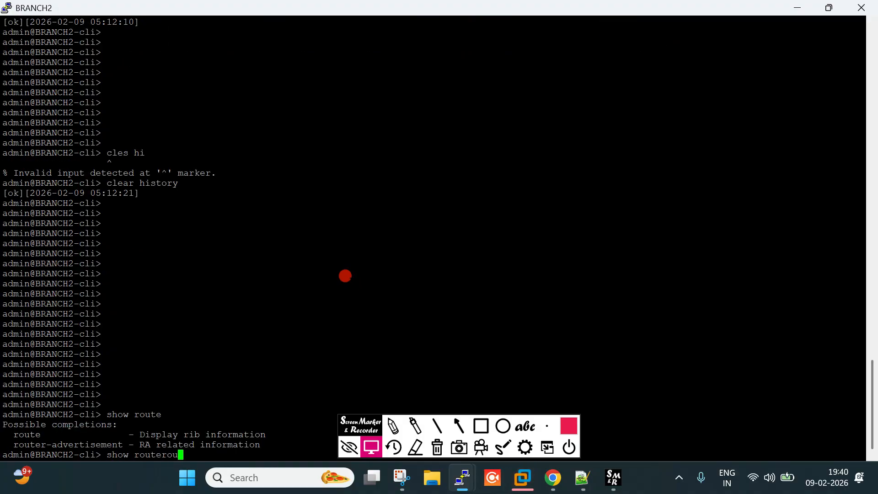
key(BackSpace)
text(routi)
key(Tab)
text(Rb)
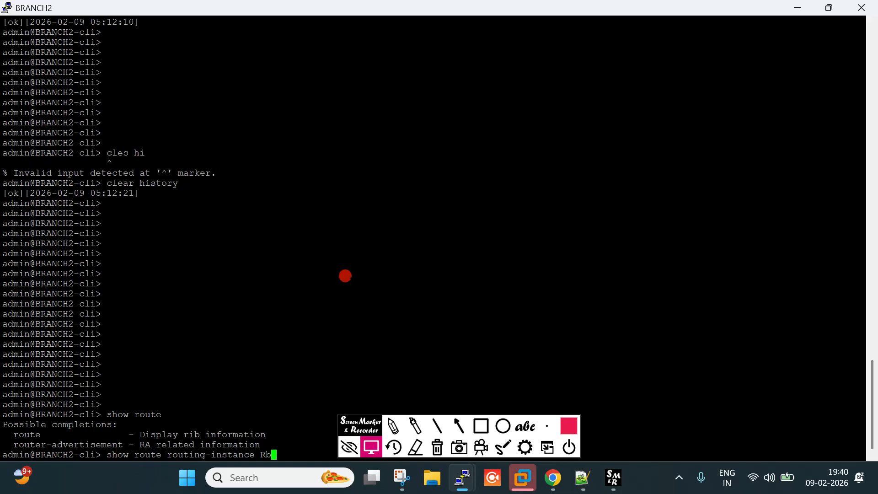
text(B)
key(Tab)
text(L)
key(Tab)
key(Return)
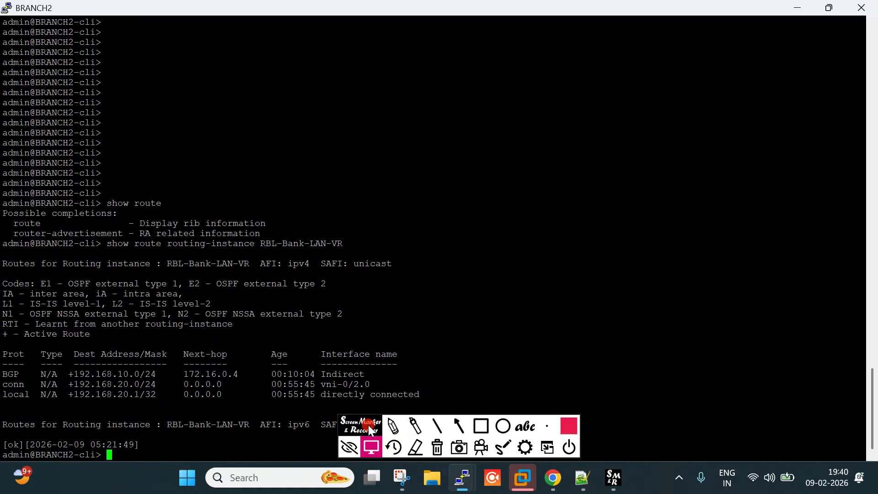
Box the BGP-learned 192.168.10.0/24 and local 192.168.20.1/32 routes, then minimize the terminal
drag(367, 421, 427, 426)
click(536, 433)
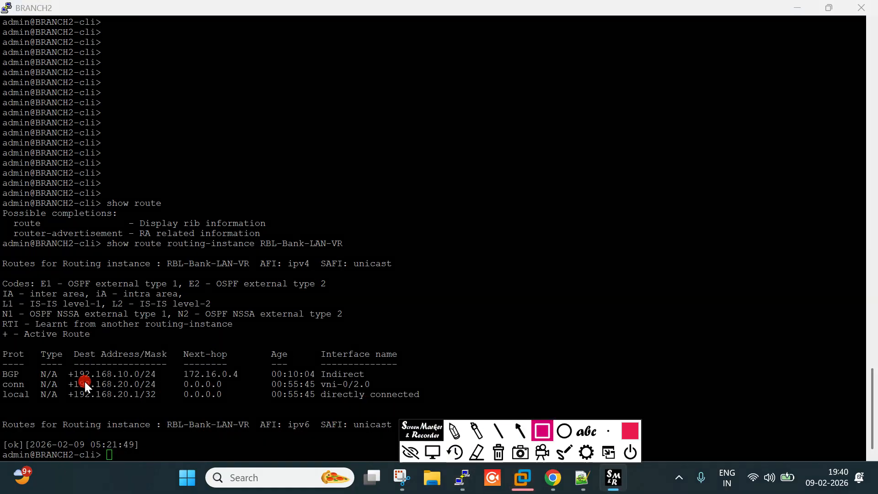
drag(67, 369, 174, 379)
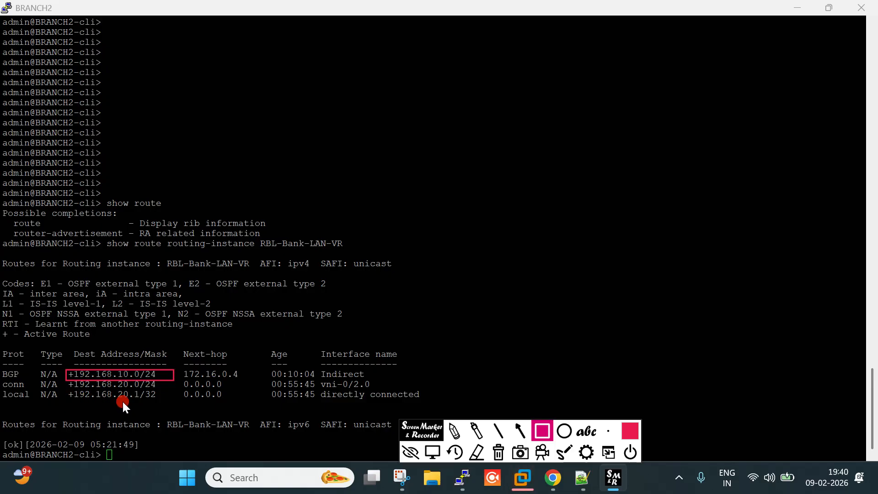
drag(65, 394, 178, 402)
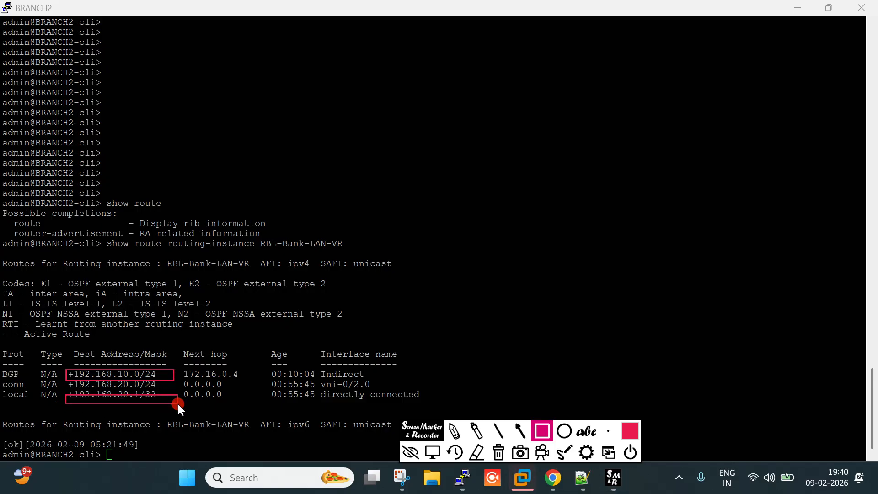
click(433, 452)
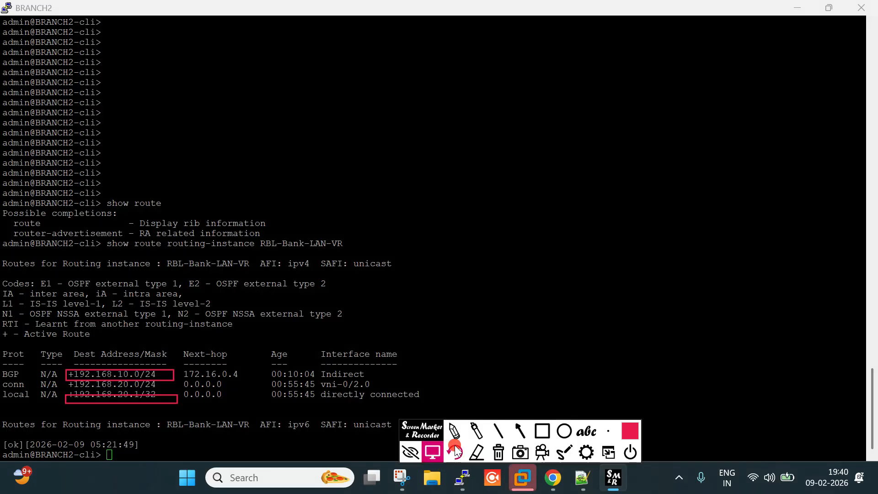
drag(435, 435, 419, 457)
click(801, 4)
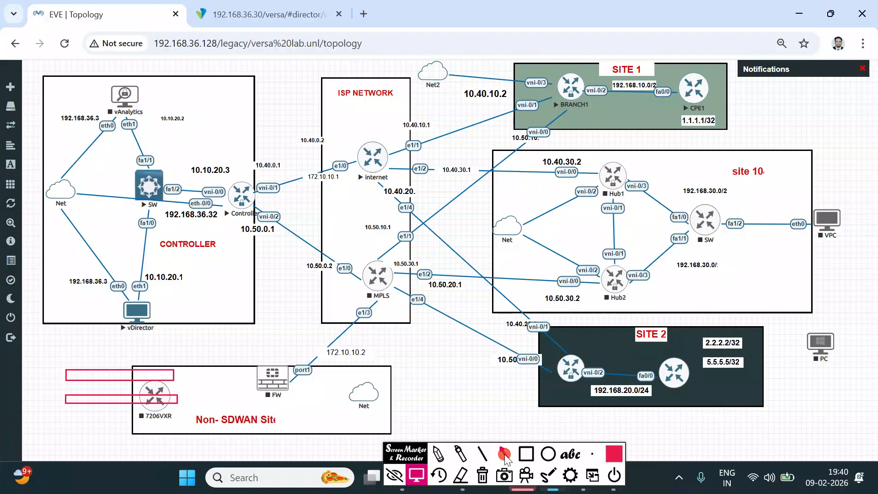
Arrow and box the 2.2.2.2/32 and 5.5.5.5/32 labels, SITE 2 router, 1.1.1.1/32 and BRANCH1
click(504, 454)
mouse_move(616, 364)
mouse_down()
mouse_move(661, 355)
mouse_move(648, 346)
mouse_up()
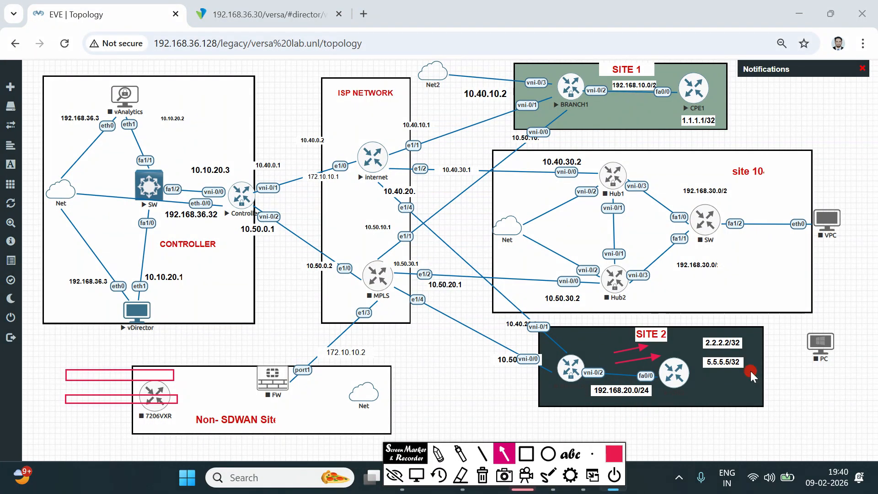
drag(695, 320, 746, 386)
click(526, 454)
drag(693, 327, 737, 387)
drag(540, 337, 590, 393)
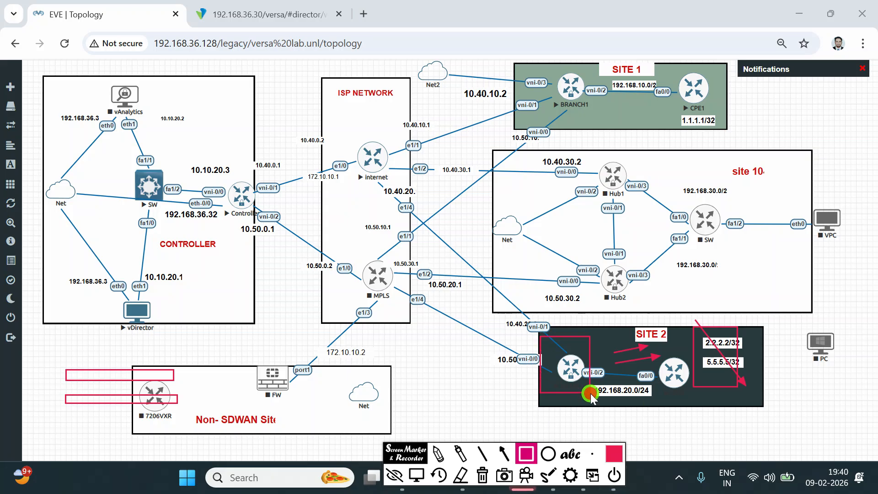
drag(680, 117, 730, 134)
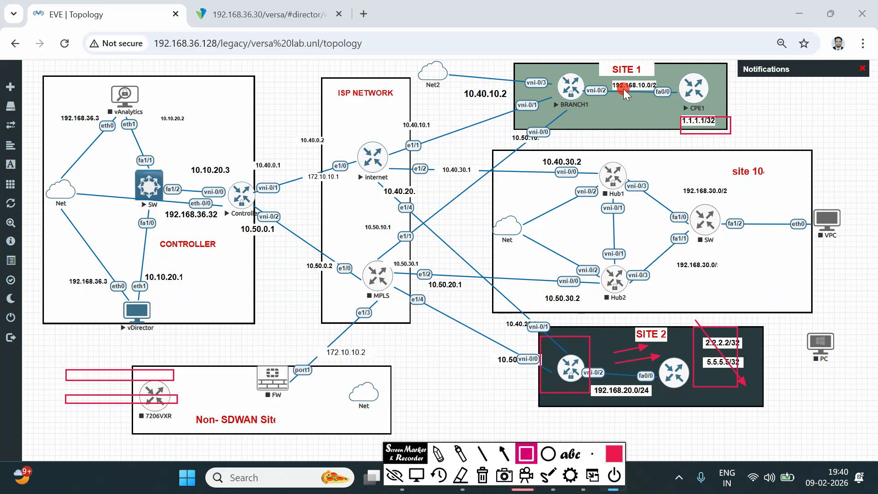
drag(537, 57, 590, 111)
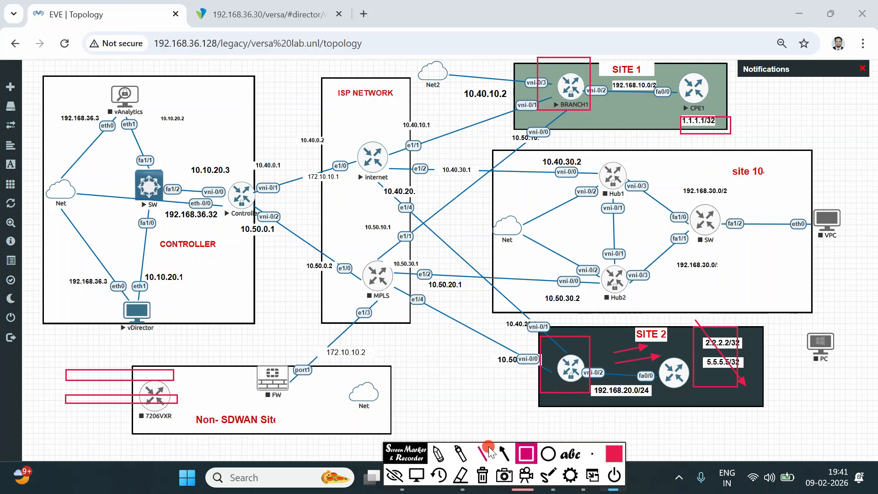
Erase all annotations from the topology and switch to Versa Director
drag(406, 478, 381, 420)
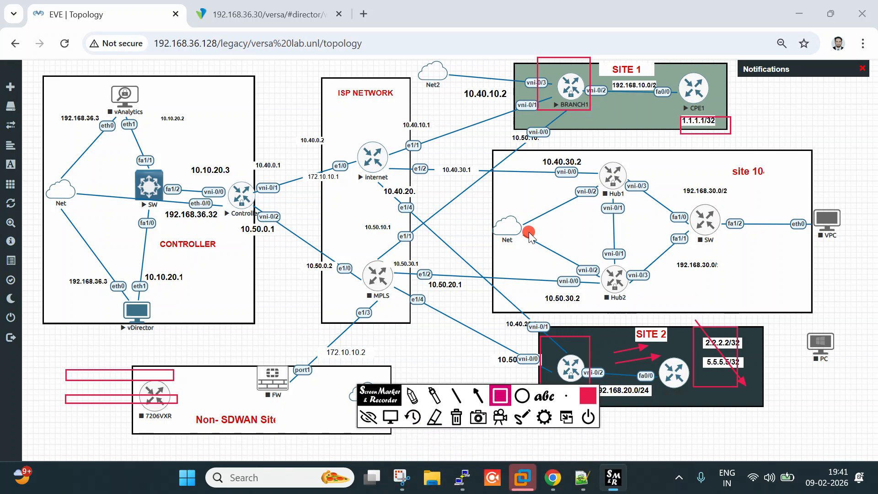
click(412, 396)
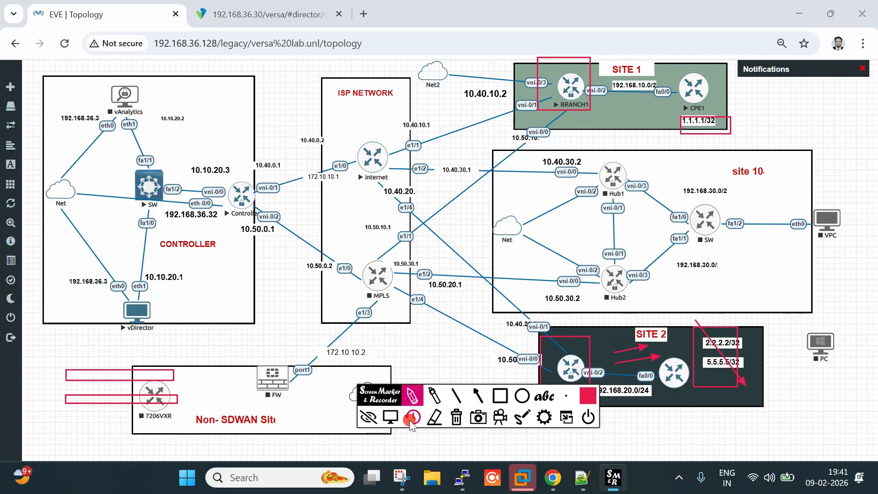
click(390, 417)
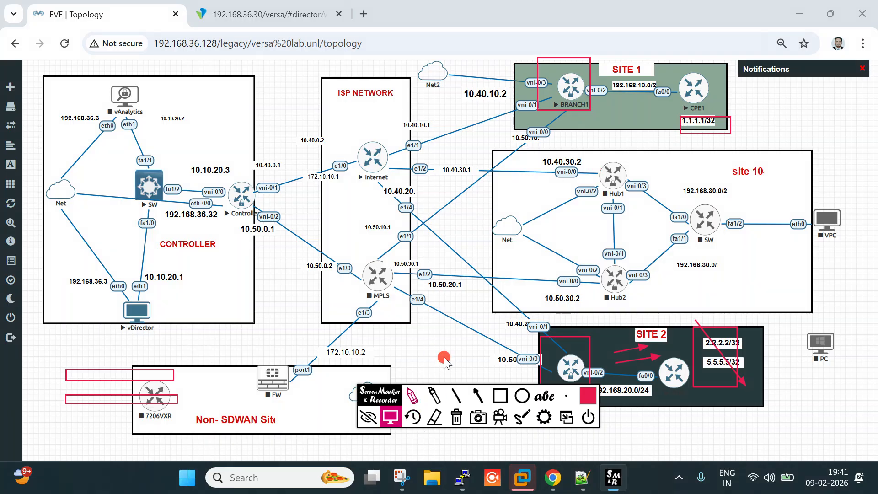
click(456, 416)
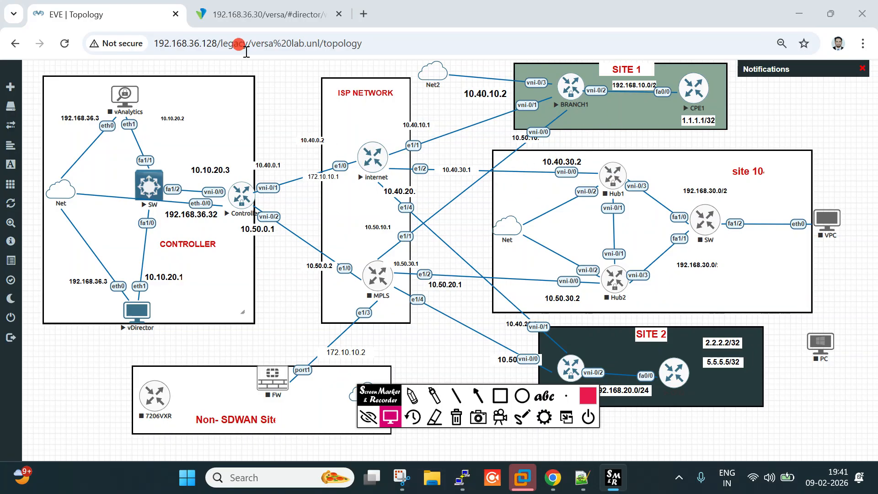
click(263, 15)
Open the RBL-Bank device template spoke-site-template and edit its RBL-Bank-LAN-VR virtual router
click(222, 95)
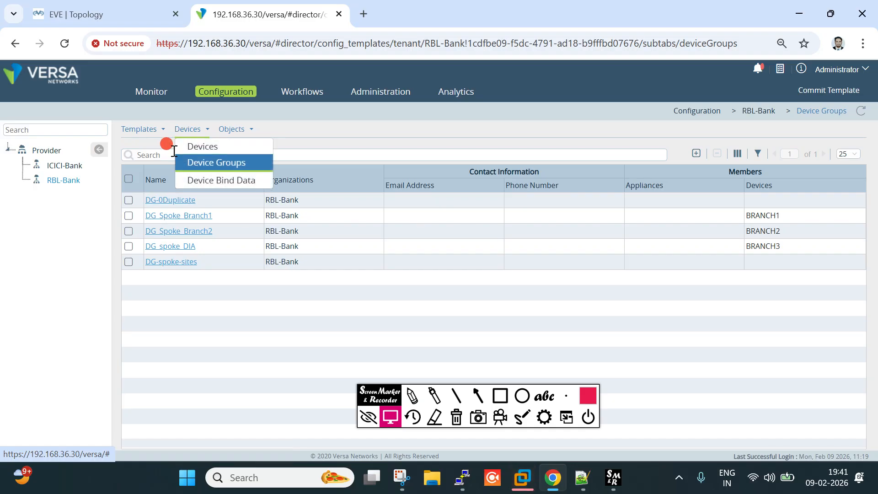
click(160, 144)
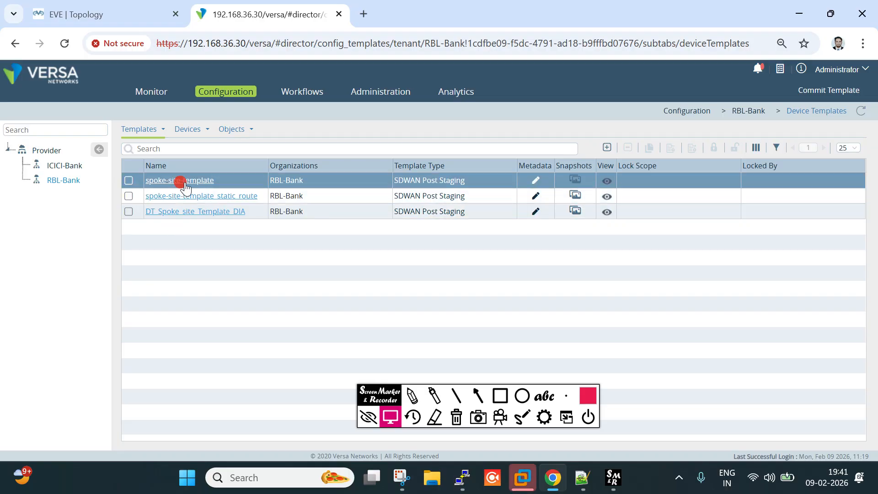
click(184, 182)
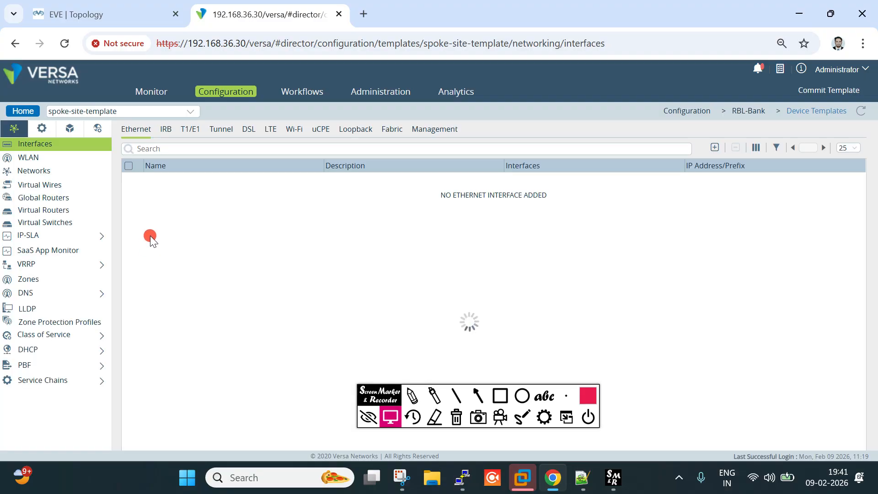
click(41, 128)
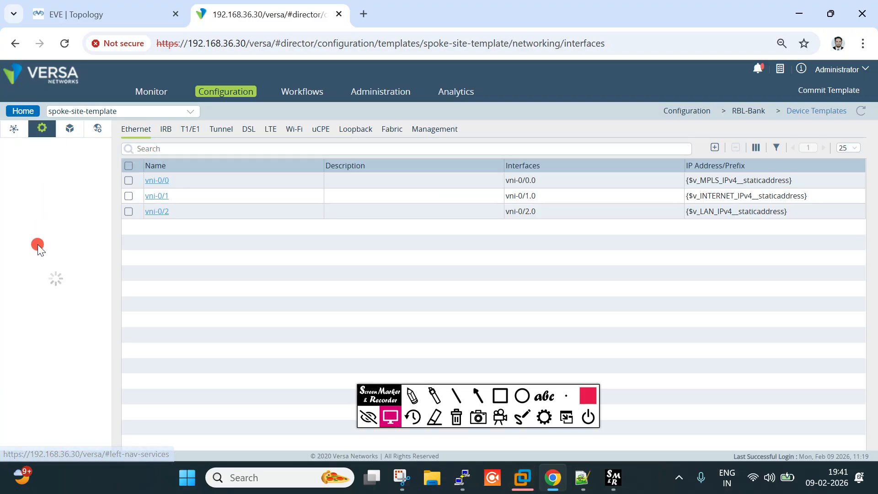
click(16, 128)
click(33, 197)
click(41, 210)
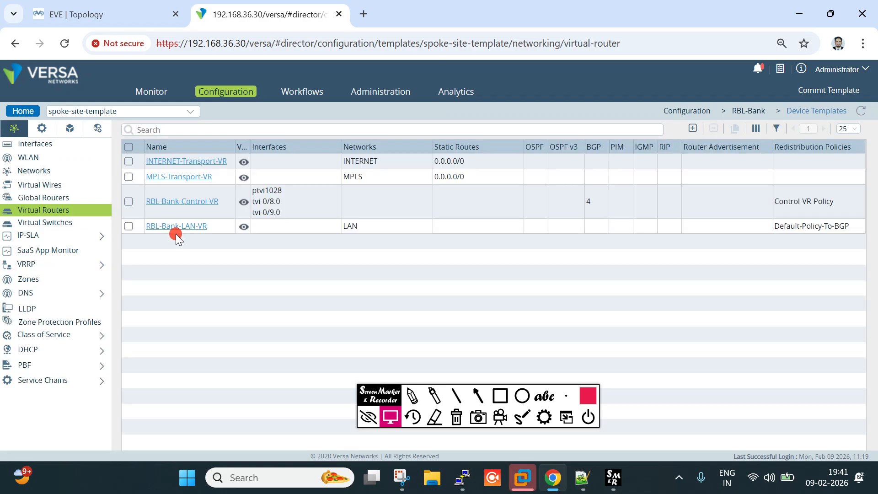
click(177, 224)
View RBL-Bank-LAN-VR's empty static routes table, discard the edit, and return to the EVE topology
click(258, 130)
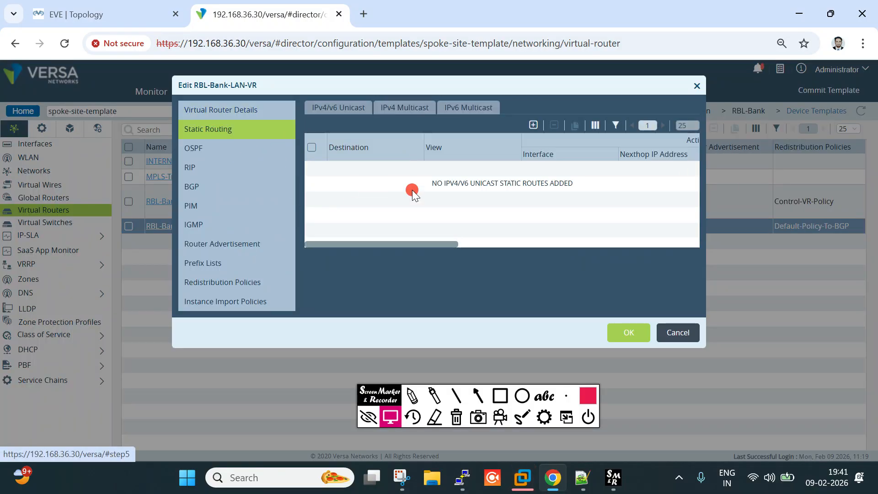
drag(427, 245, 406, 251)
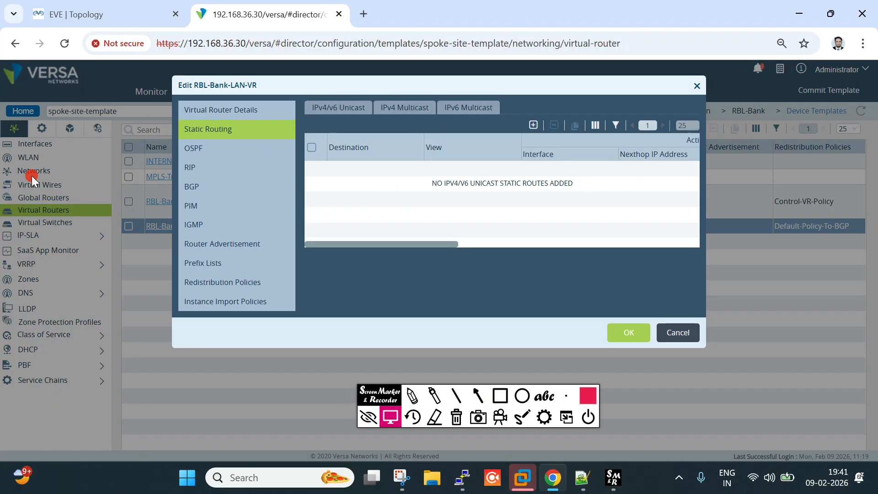
click(680, 338)
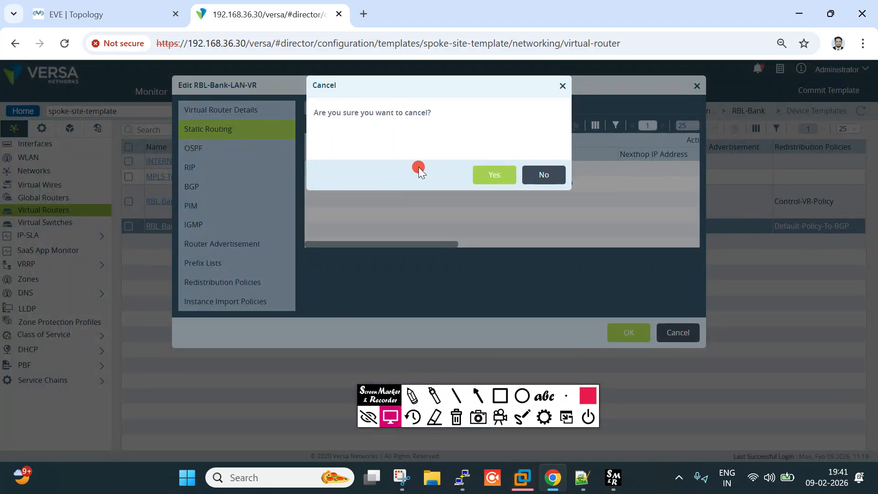
click(496, 178)
key(ctrl+shift+Tab)
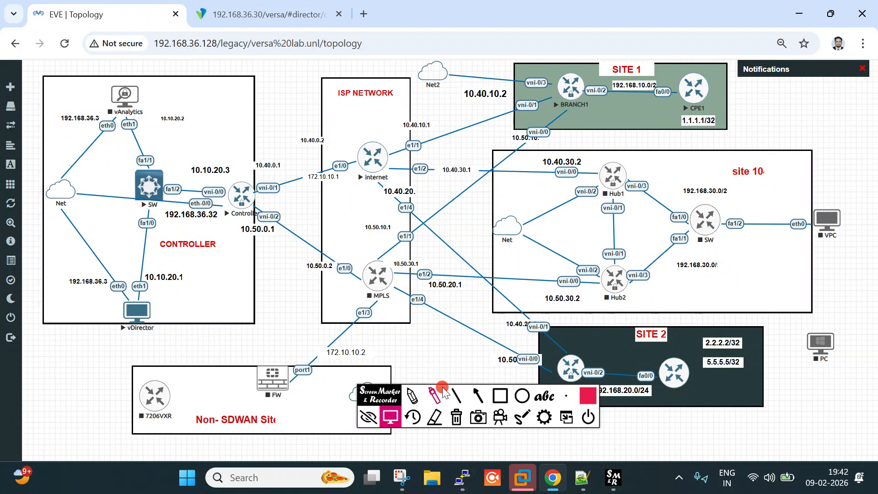
Mark S1 beside SITE 2, then underline the BRANCH1–CPE1 link and the 192.168.20.0/24 LAN
mouse_move(376, 398)
mouse_down()
mouse_move(330, 419)
mouse_move(60, 430)
mouse_up()
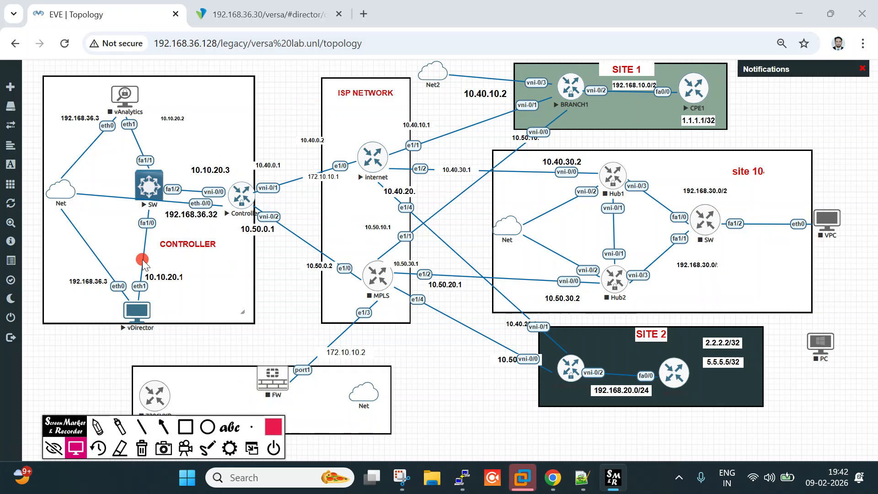
click(97, 427)
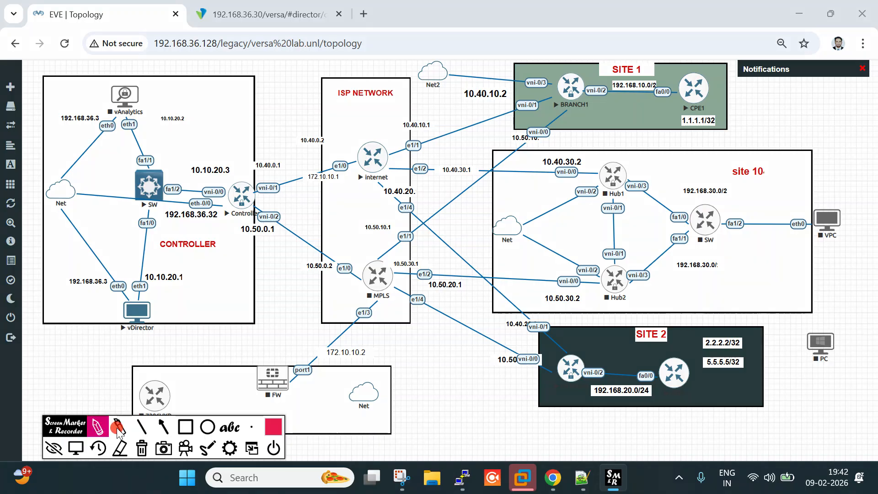
mouse_move(446, 344)
mouse_down()
mouse_move(422, 378)
mouse_move(459, 344)
mouse_move(457, 381)
mouse_up()
mouse_move(416, 404)
mouse_down()
mouse_move(484, 382)
mouse_move(476, 333)
mouse_move(442, 386)
mouse_up()
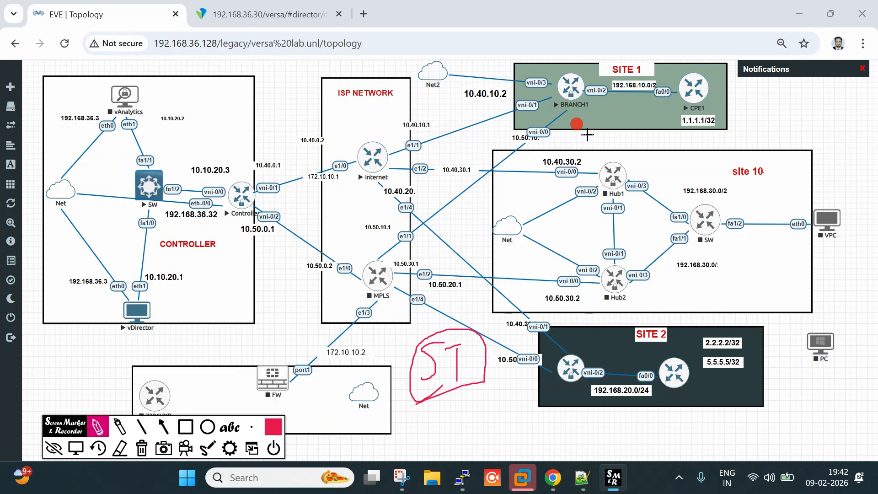
drag(574, 129, 647, 108)
drag(563, 400, 640, 386)
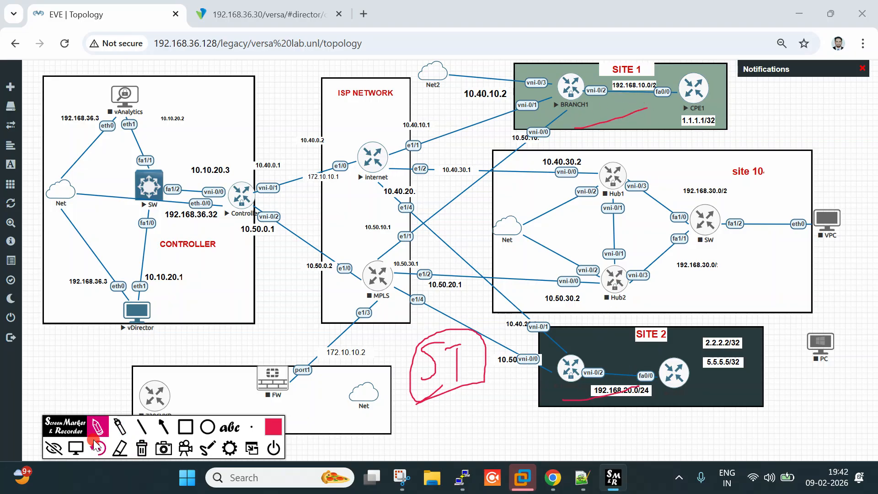
click(79, 453)
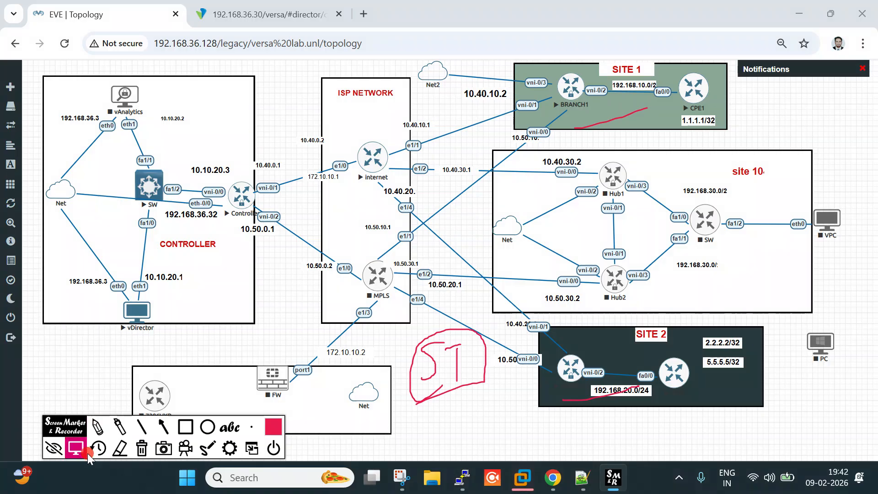
click(529, 20)
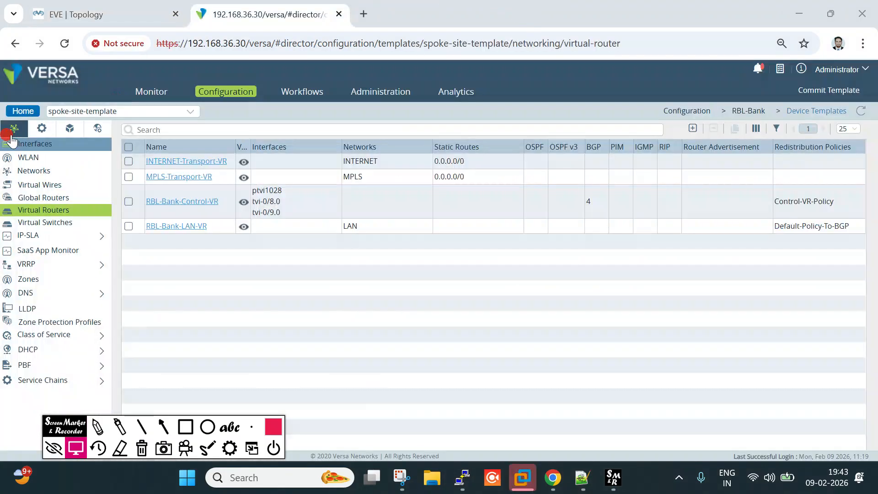
click(13, 111)
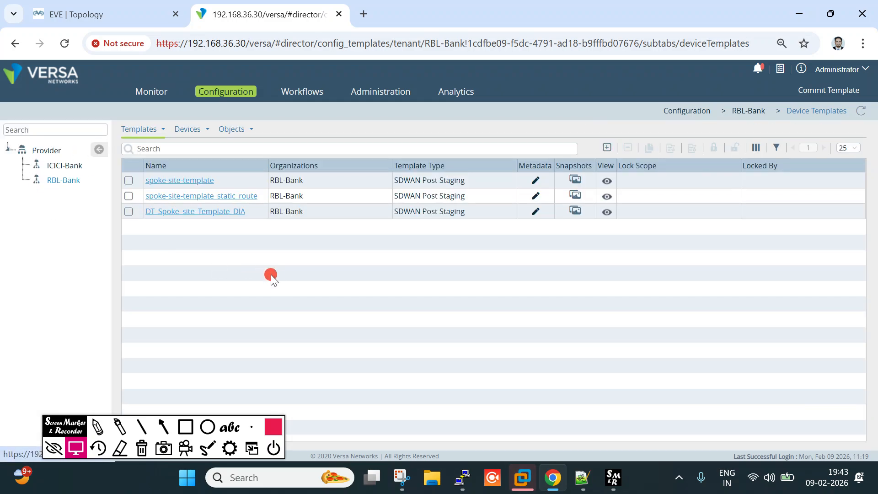
click(156, 131)
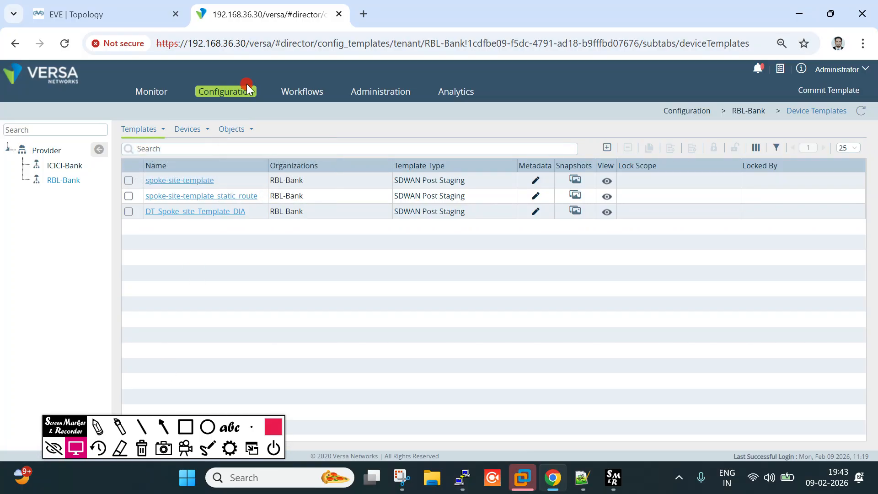
Add a General-type service template named Static_LAN for RBL-Bank and go into it
mouse_move(151, 134)
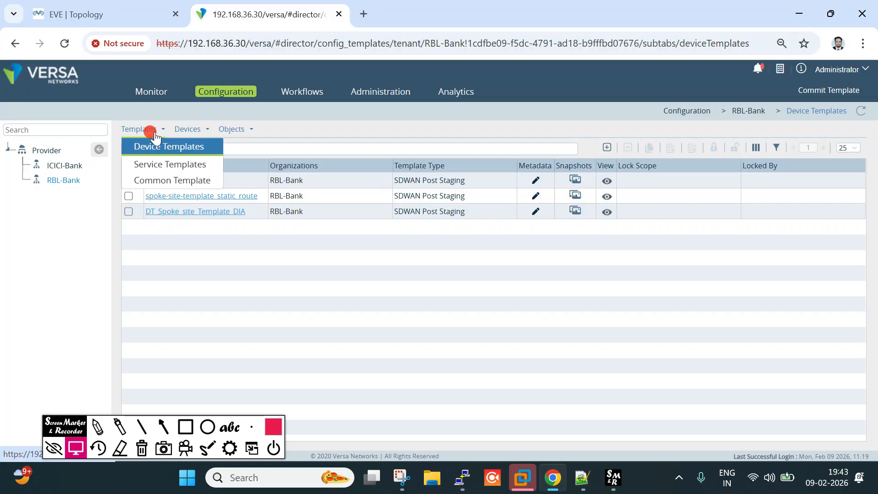
click(163, 166)
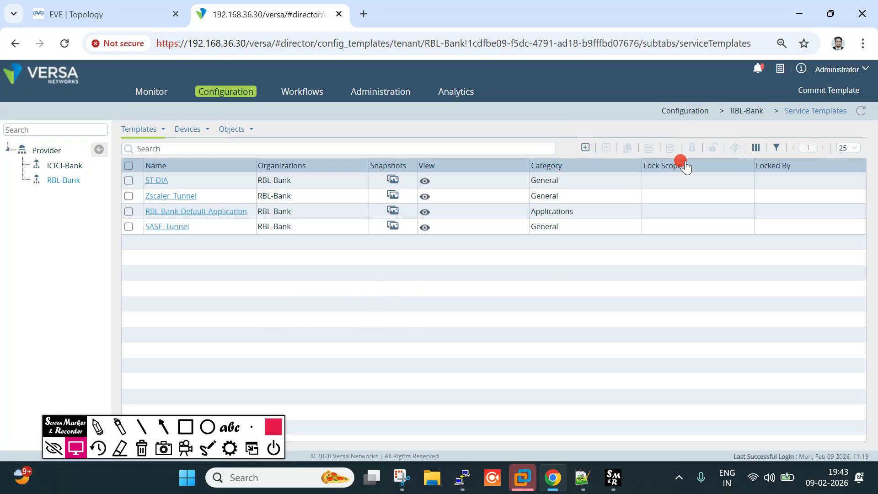
click(585, 148)
click(343, 118)
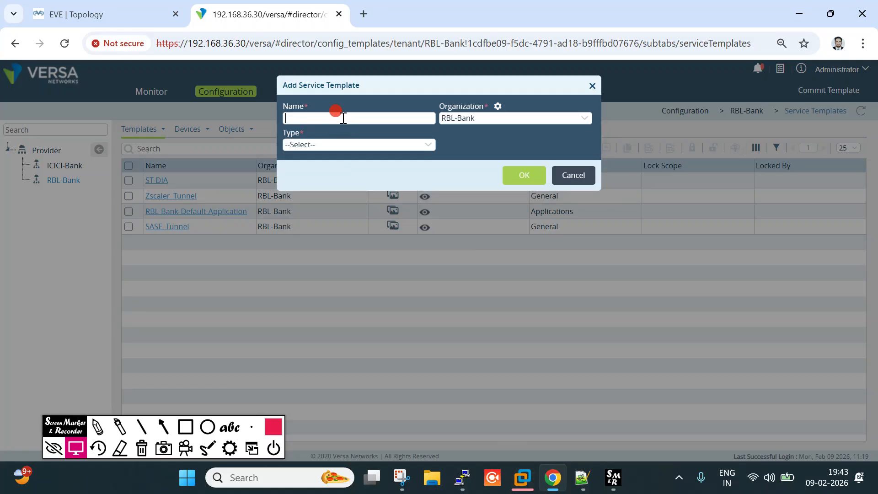
text(L)
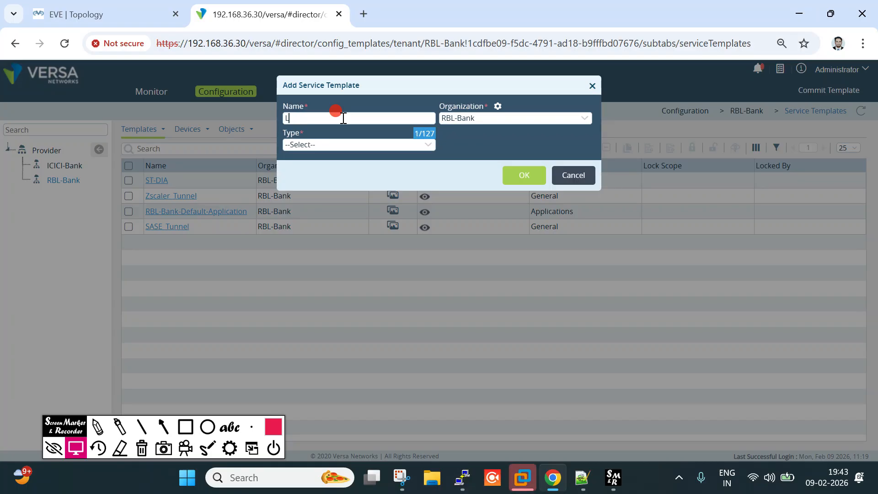
text(ANStatic_LAN)
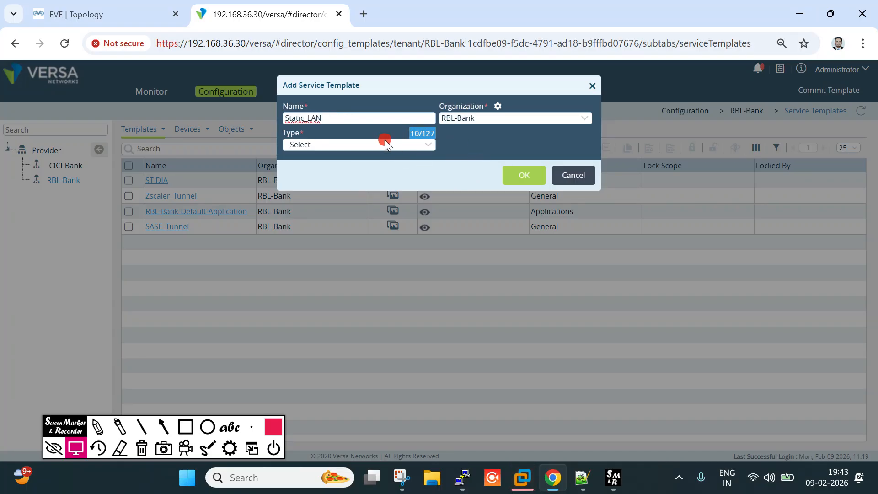
click(385, 142)
click(357, 224)
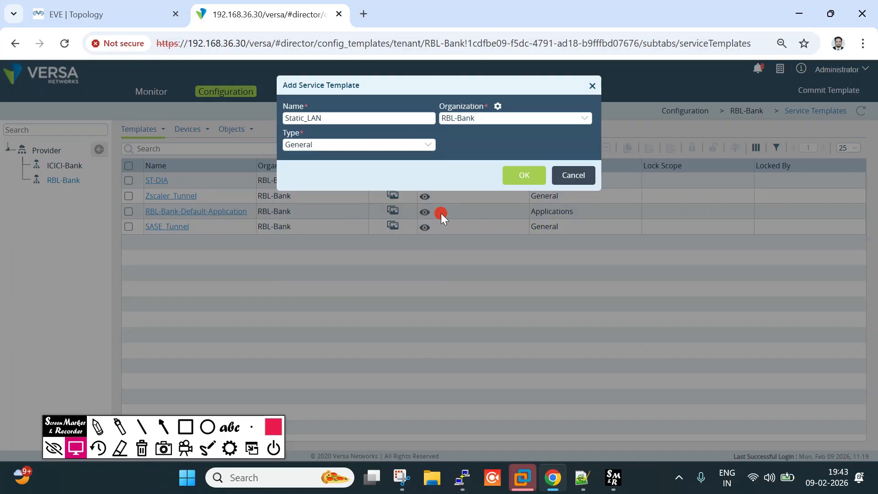
click(522, 184)
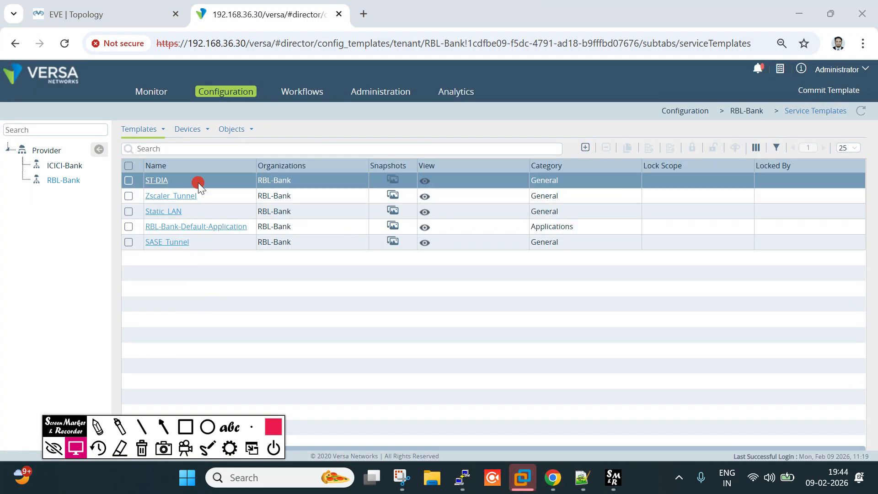
click(177, 212)
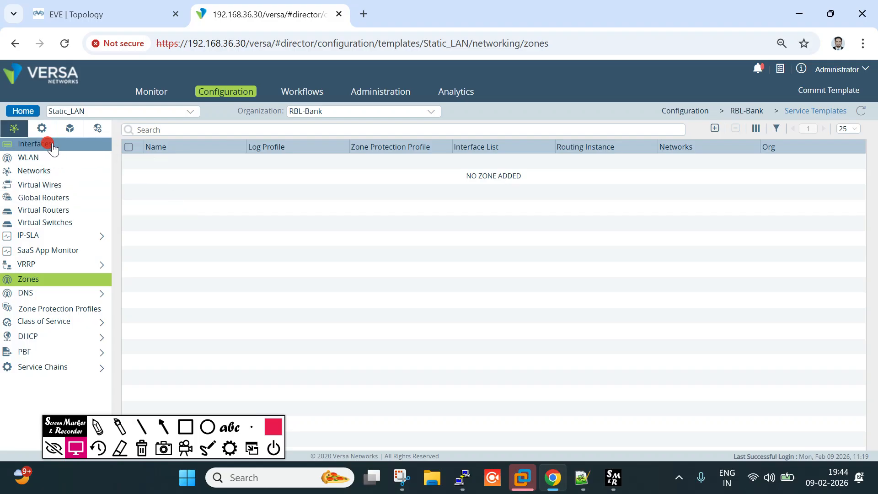
Show the Static_LAN template's Virtual Routers list under Networking
click(86, 5)
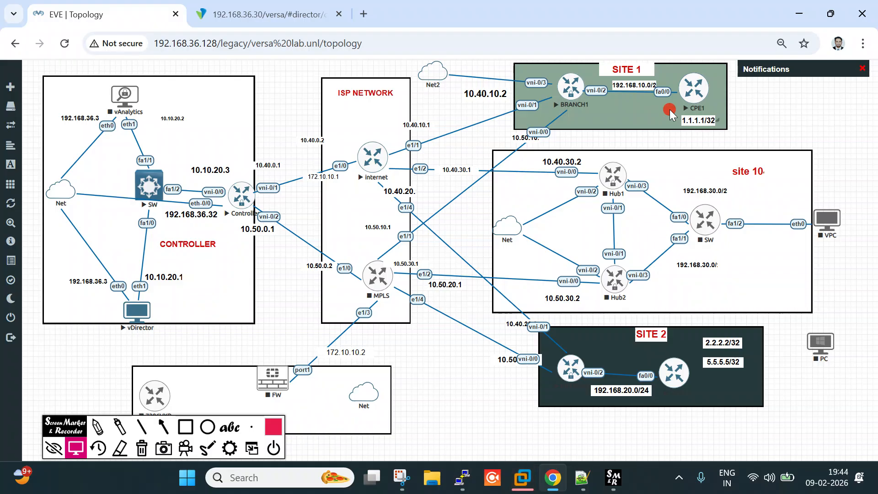
click(268, 14)
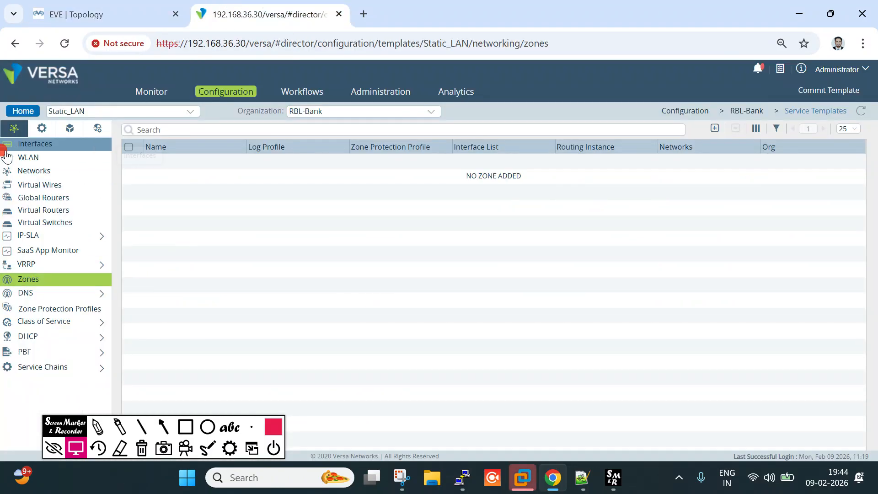
click(40, 129)
click(15, 131)
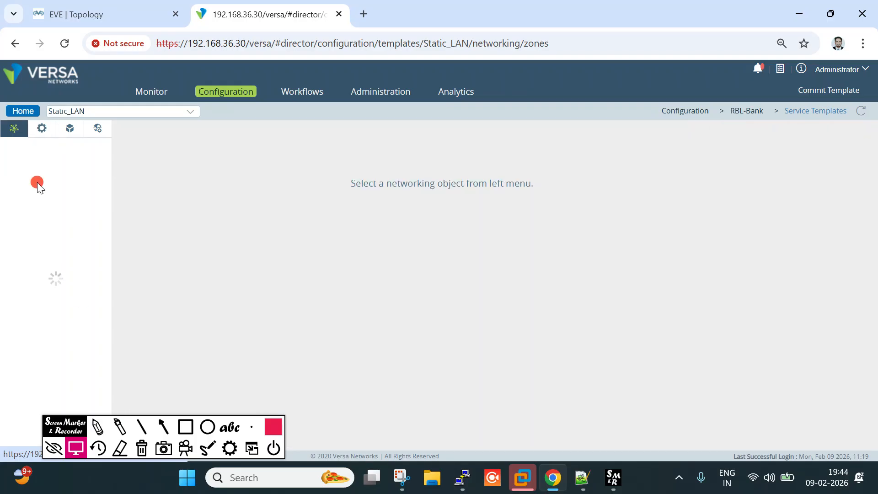
click(35, 210)
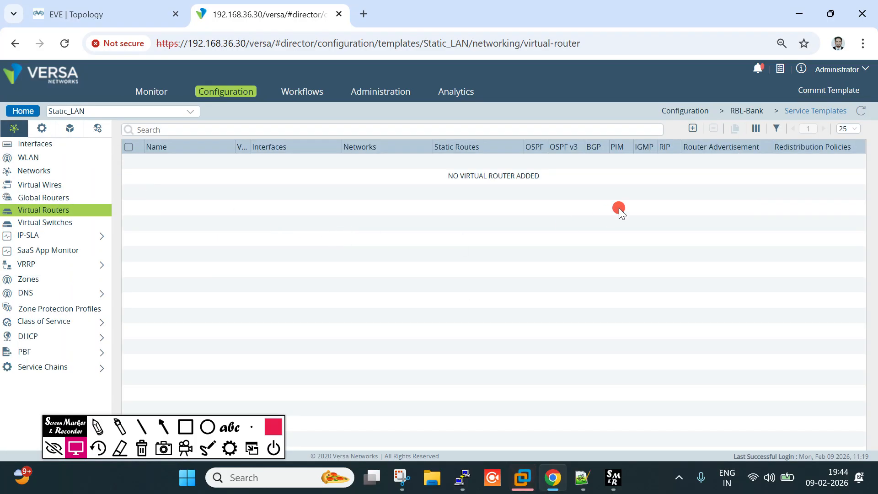
Add a virtual router named RBL-Bank-LAN-VR with instance type Virtual routing forwarding instance
click(693, 129)
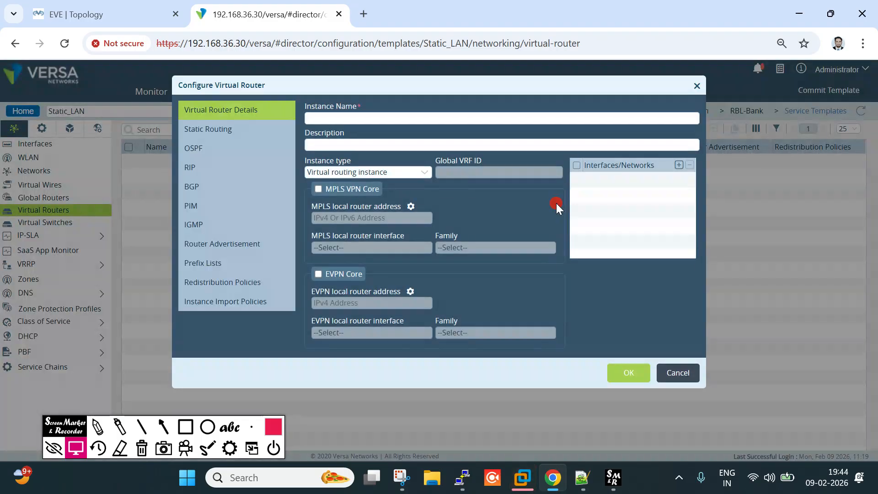
click(433, 117)
text(RBL-Bank-LAN-VR)
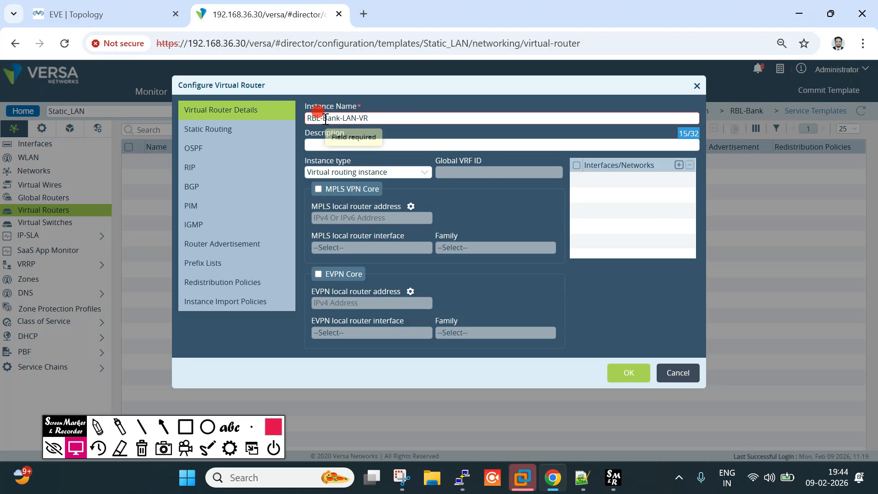
click(424, 105)
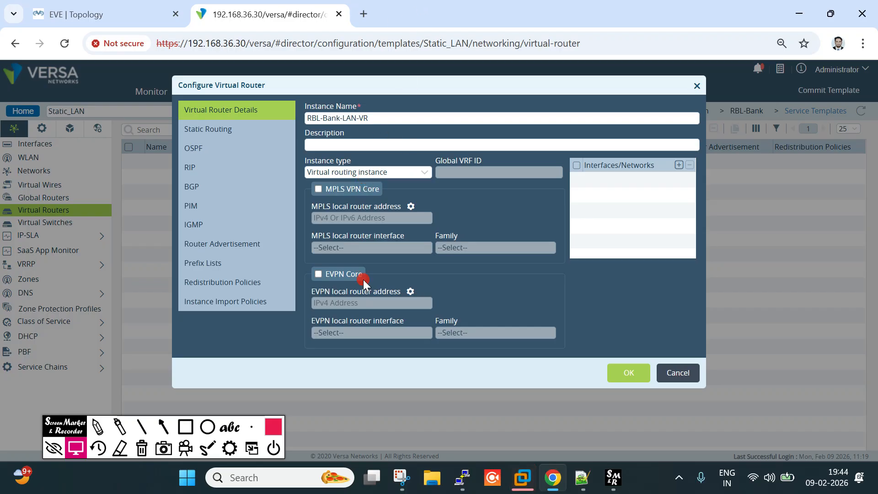
click(381, 174)
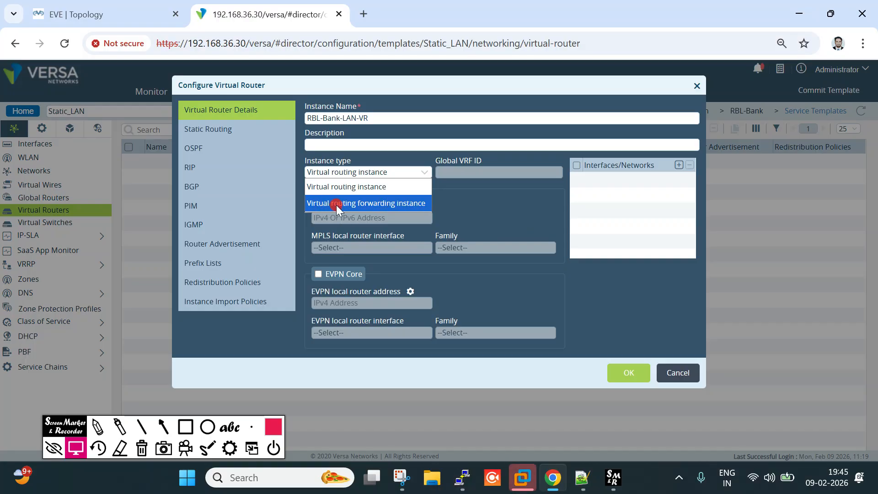
click(407, 203)
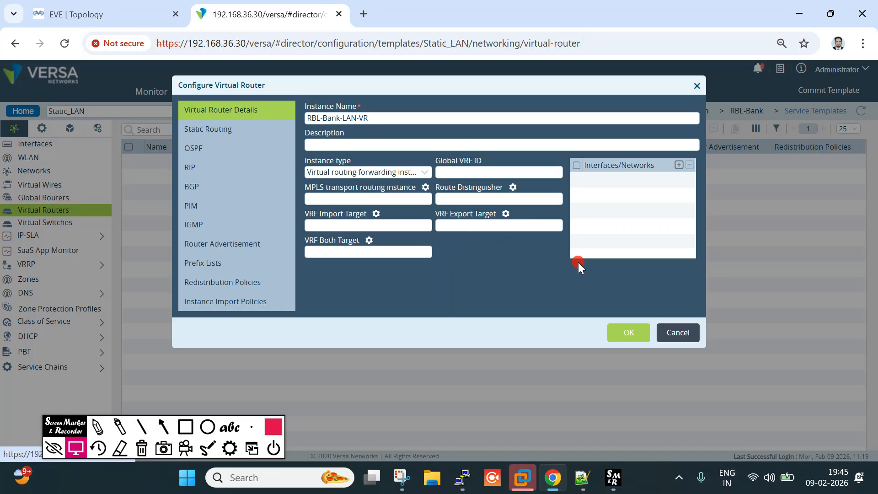
drag(380, 118, 307, 119)
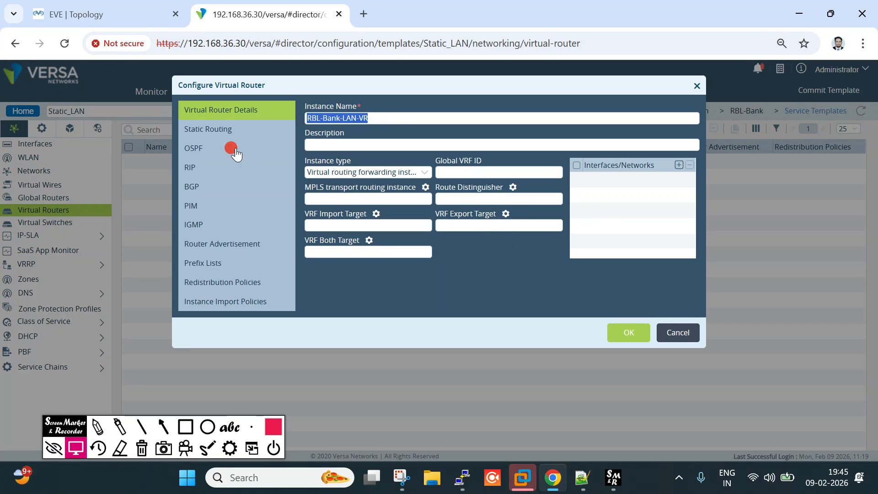
Start a new IPv4/v6 unicast static route under Static Routing, then check the EVE-NG topology
click(212, 129)
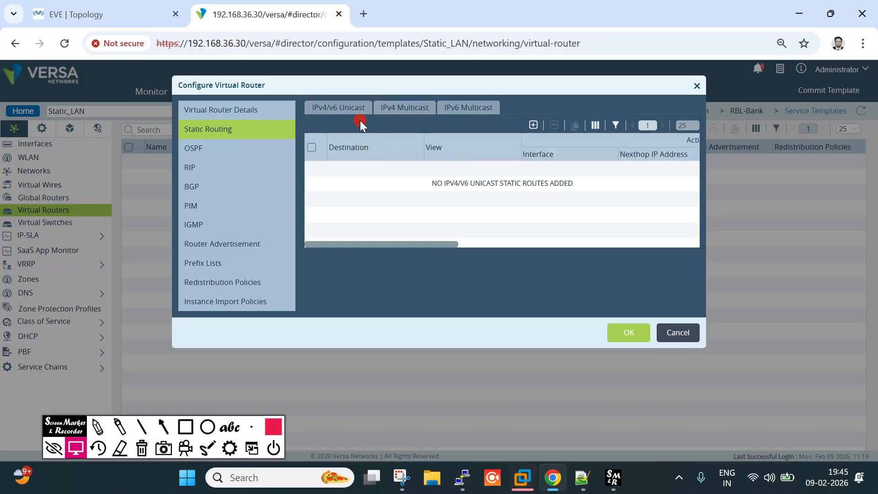
click(533, 125)
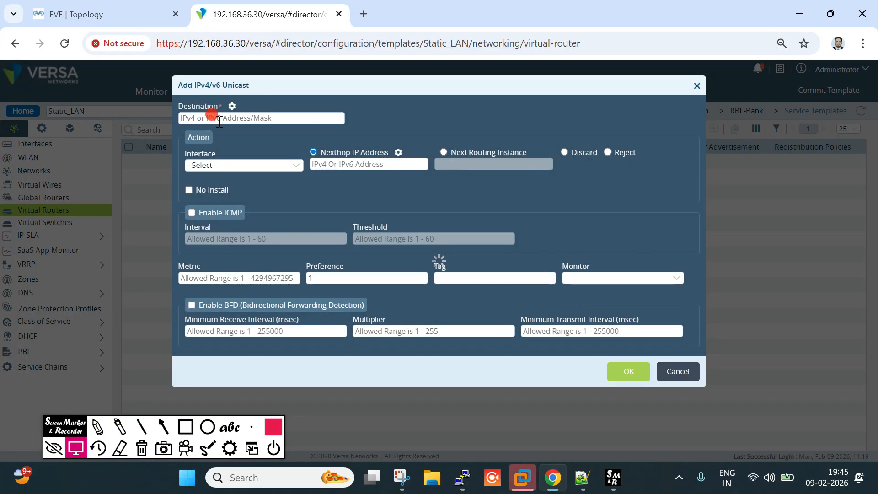
click(123, 16)
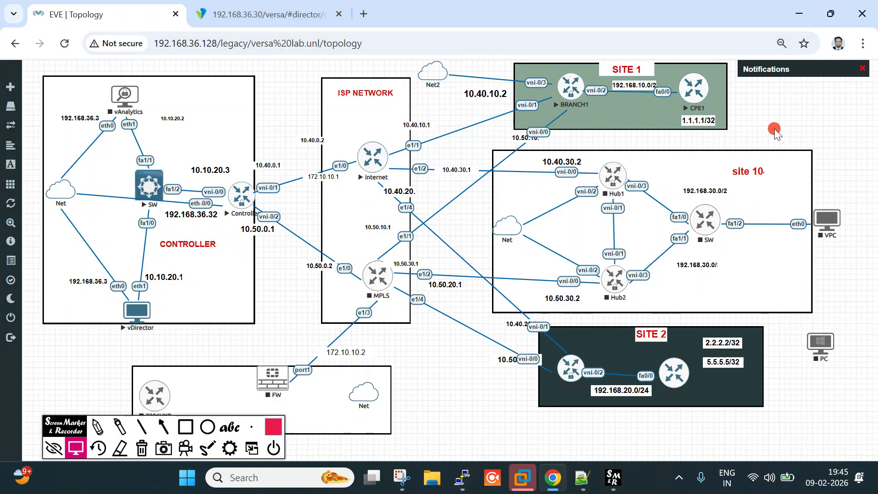
click(97, 427)
mouse_move(600, 128)
mouse_down()
mouse_move(667, 118)
mouse_move(600, 133)
mouse_up()
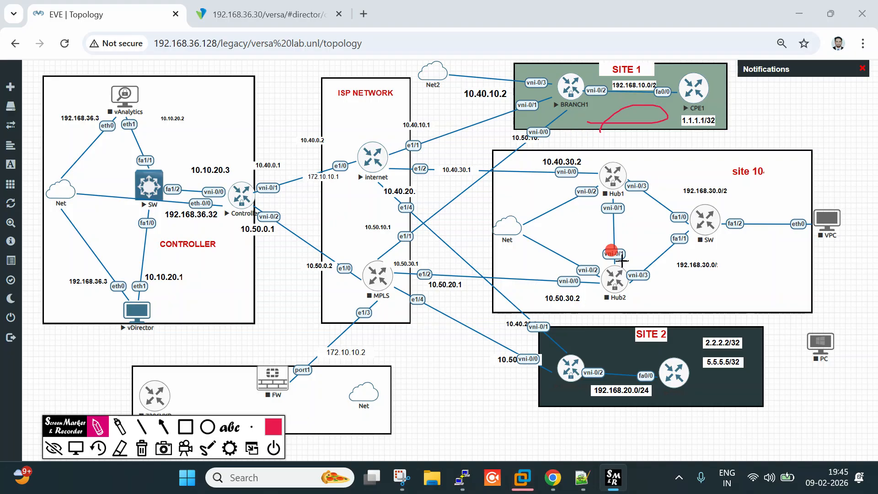
mouse_move(622, 346)
mouse_down()
mouse_move(670, 348)
mouse_move(682, 366)
mouse_move(631, 369)
mouse_move(613, 350)
mouse_up()
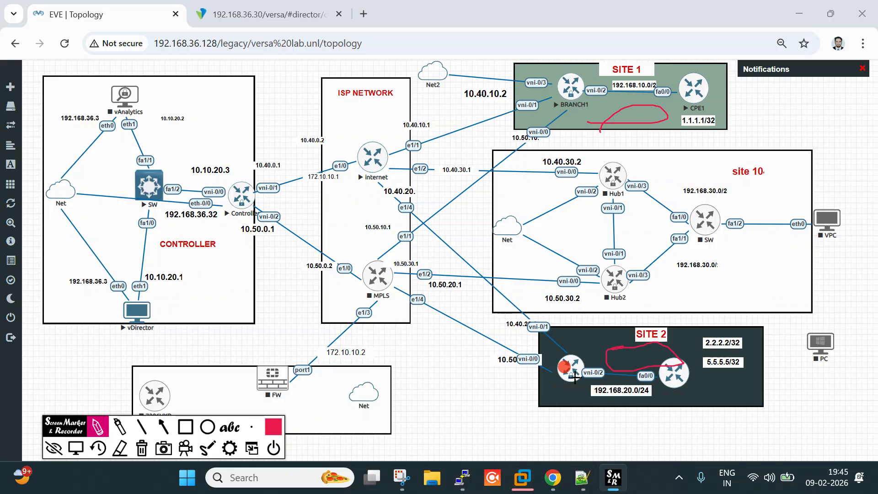
mouse_move(642, 110)
mouse_down()
mouse_move(645, 130)
mouse_move(695, 144)
mouse_move(712, 140)
mouse_up()
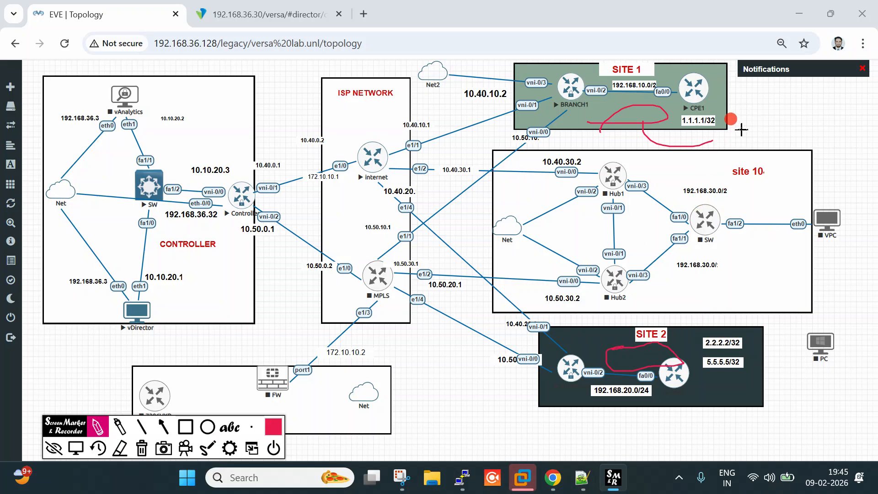
drag(755, 127, 734, 153)
mouse_move(756, 139)
mouse_down()
mouse_move(774, 132)
mouse_move(773, 154)
mouse_up()
drag(804, 112, 806, 151)
mouse_move(783, 315)
mouse_down()
mouse_move(769, 351)
mouse_move(823, 302)
mouse_up()
drag(808, 335, 809, 335)
drag(836, 299, 836, 329)
drag(772, 113, 781, 112)
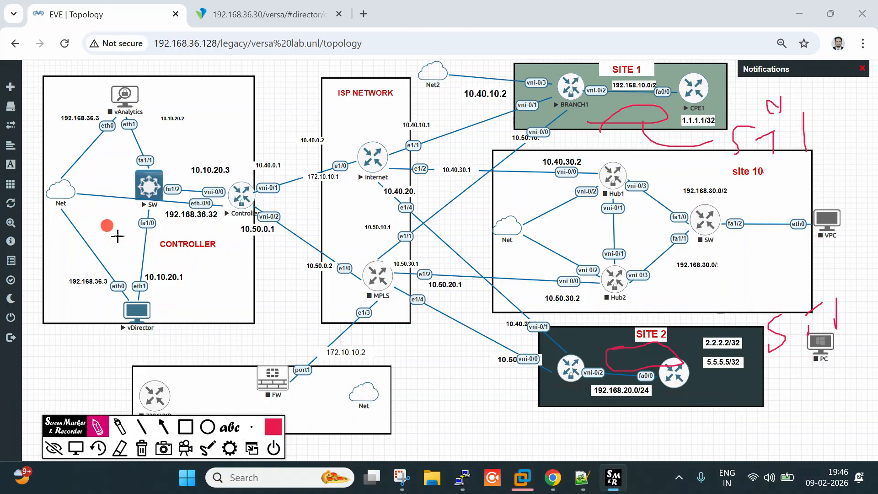
Clear the topology annotations and fill the route destination with a template variable, interface none
click(76, 448)
click(120, 450)
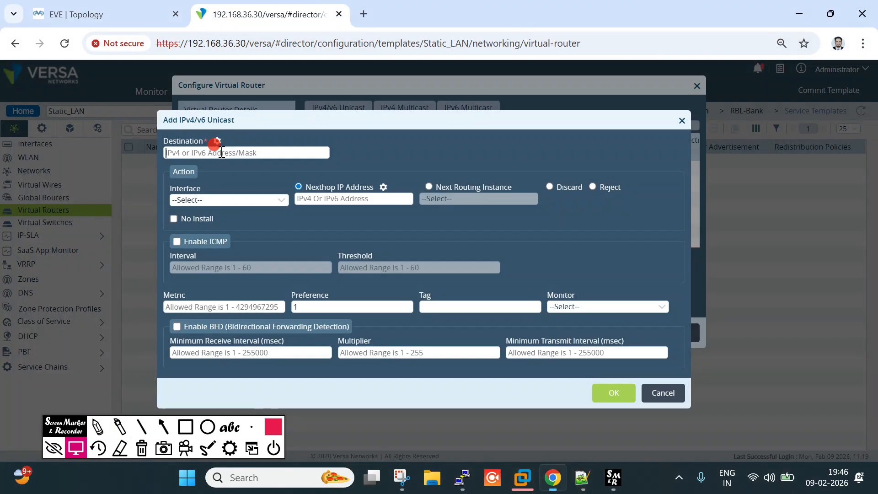
click(216, 141)
click(225, 199)
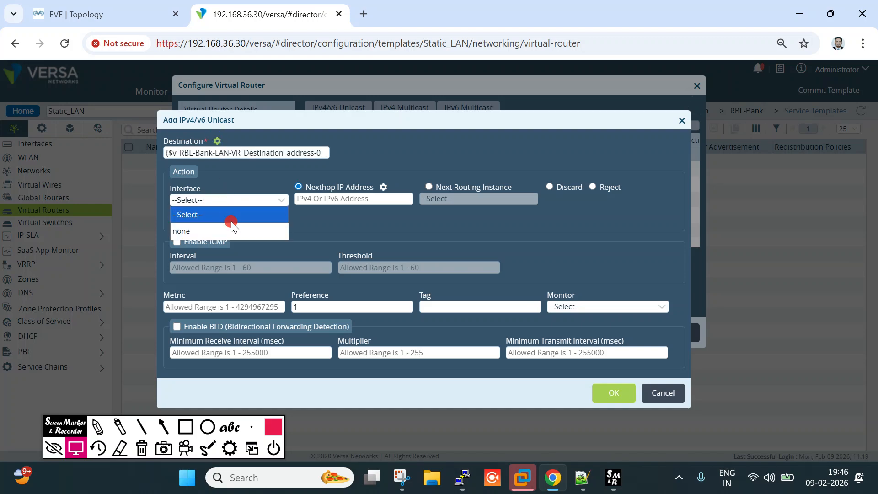
click(235, 216)
click(254, 201)
click(254, 201)
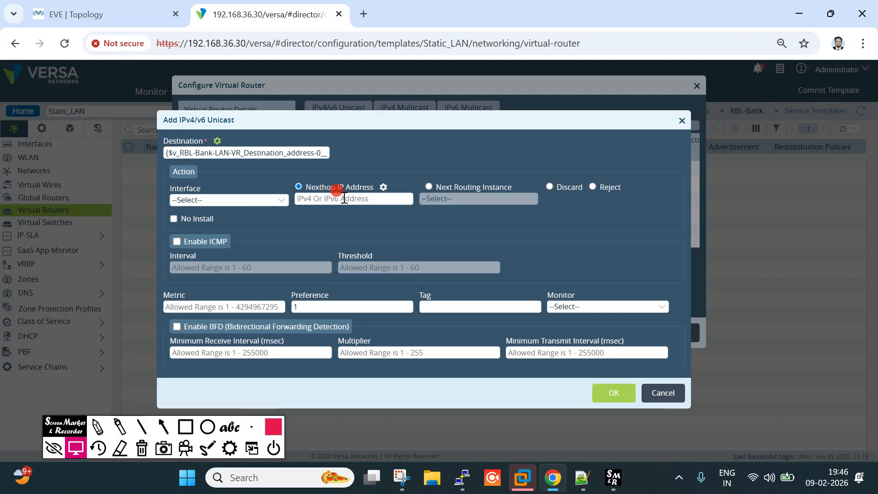
Fill the route's next hop with a template variable and compare it against the topology
click(385, 187)
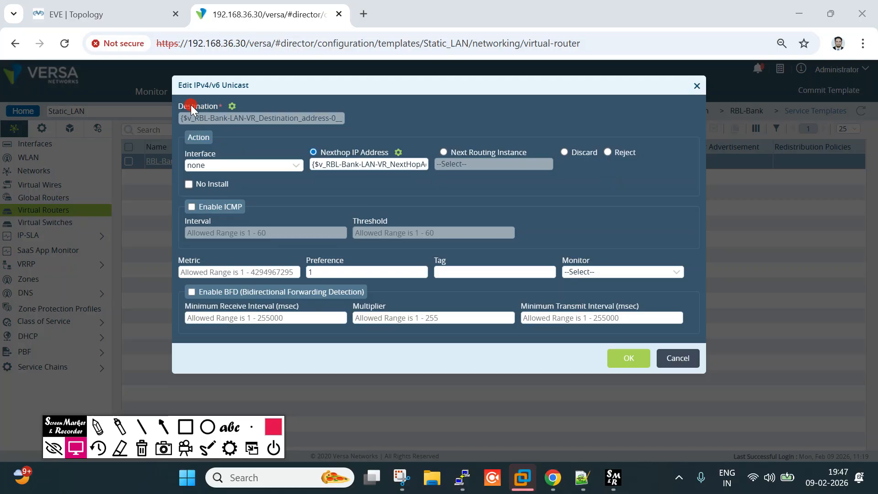
click(356, 165)
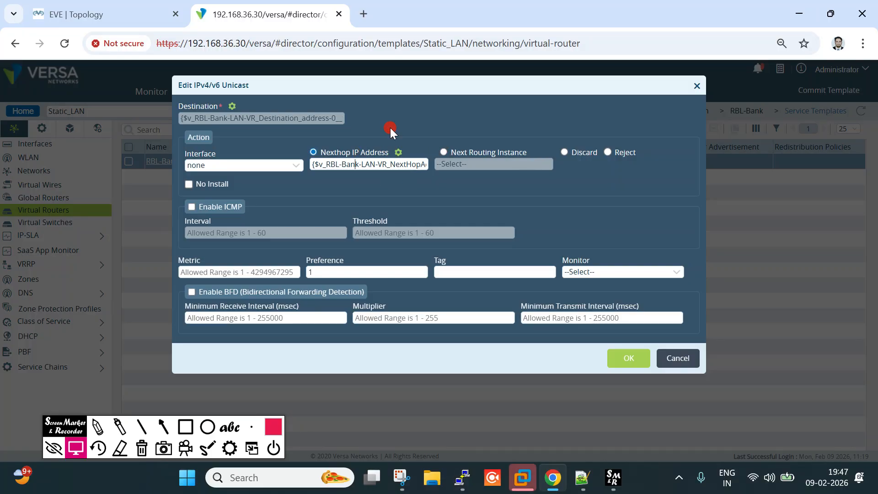
click(137, 14)
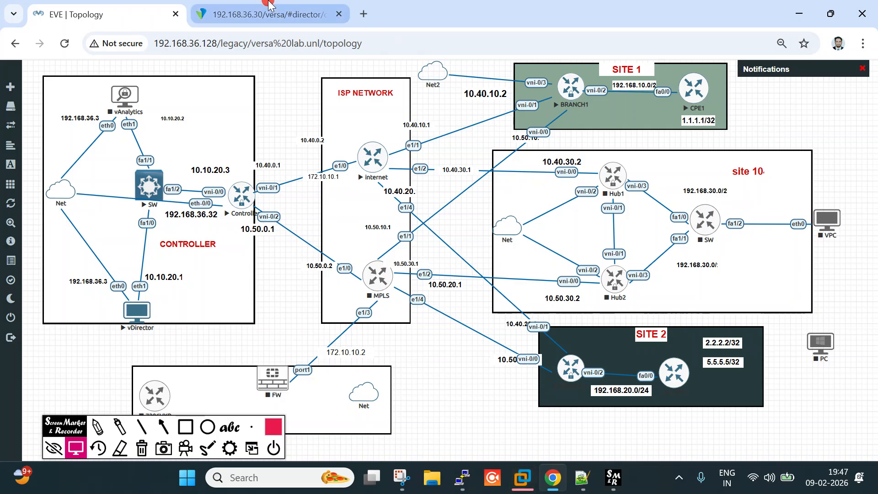
click(316, 15)
Save the static route and RBL-Bank-LAN-VR, review its Redistribution Policies, then return to Service Templates
click(624, 358)
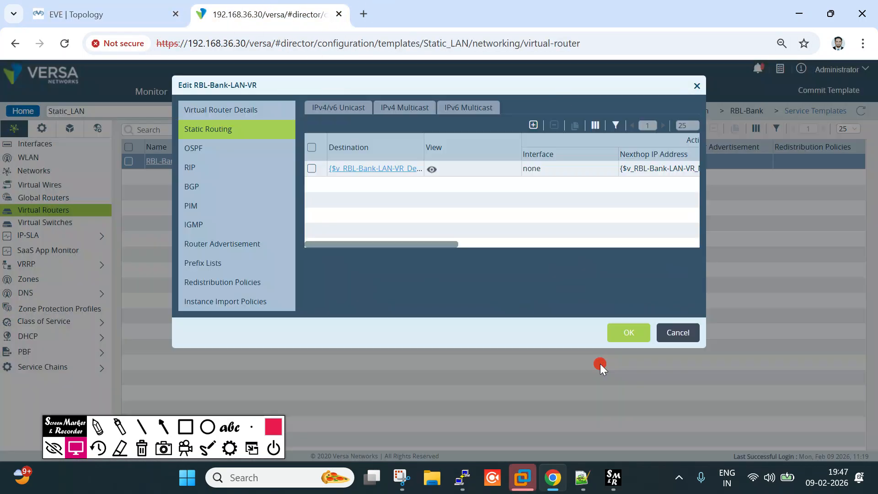
click(631, 338)
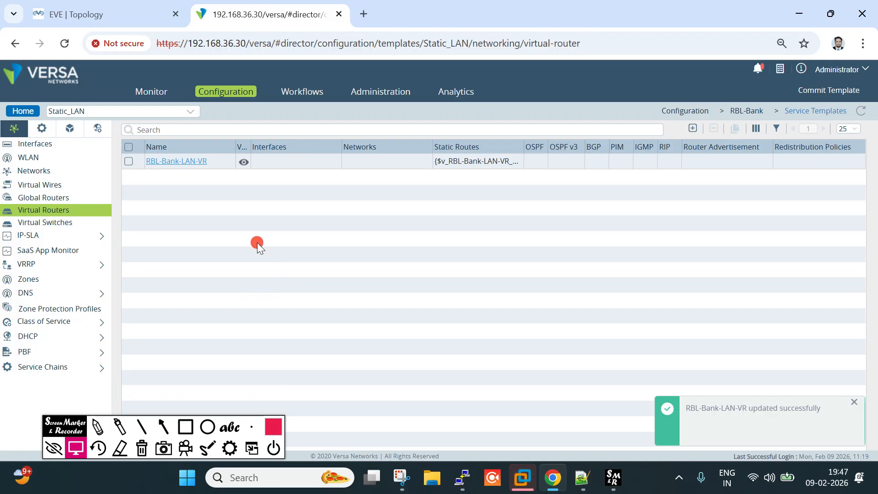
click(194, 162)
click(224, 285)
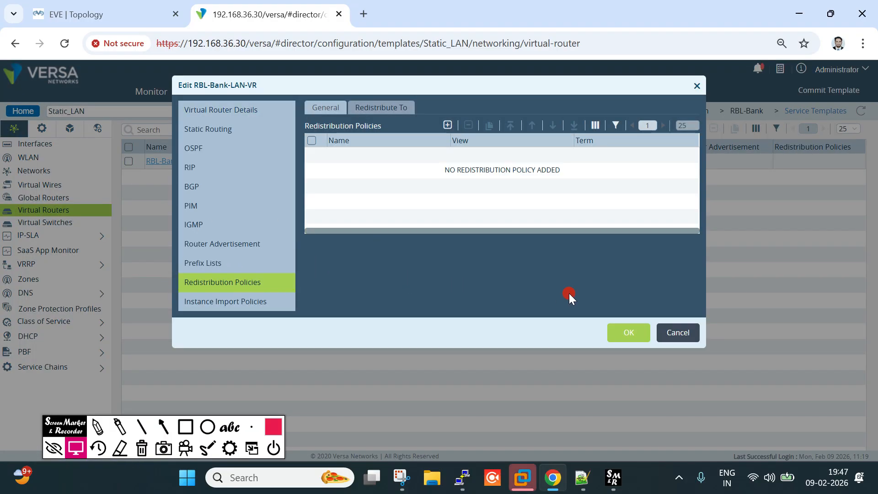
click(668, 337)
click(494, 174)
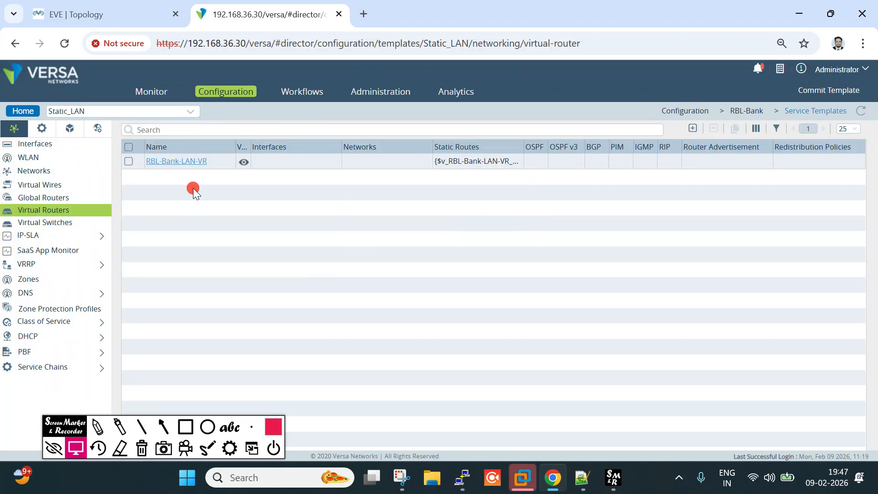
click(22, 111)
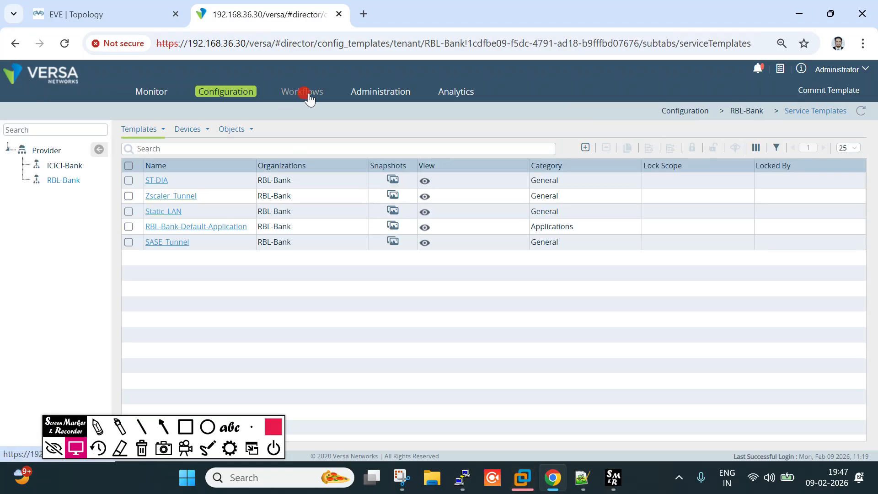
Find the DG_Spoke_Branch1 device group and edit its post-staging template associations
click(305, 93)
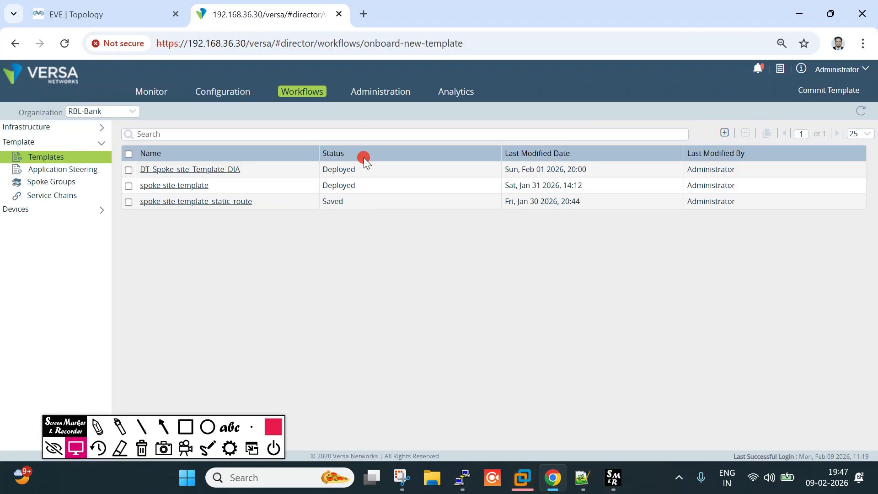
click(223, 94)
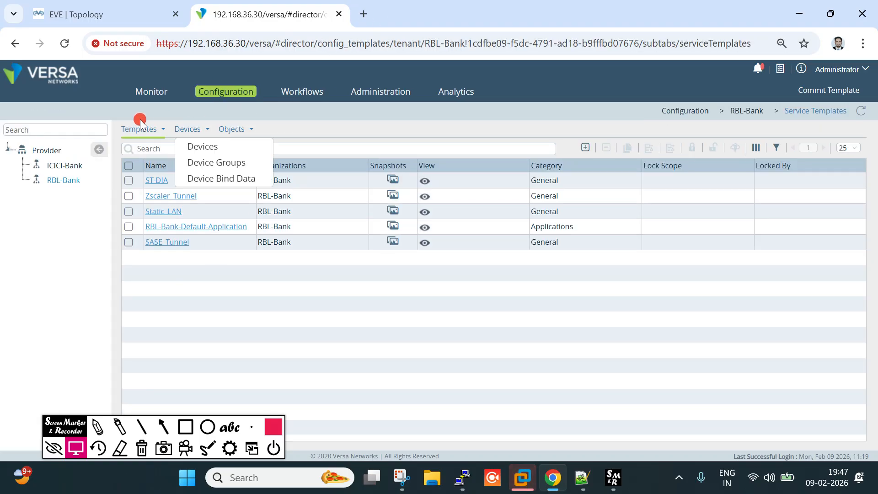
click(92, 14)
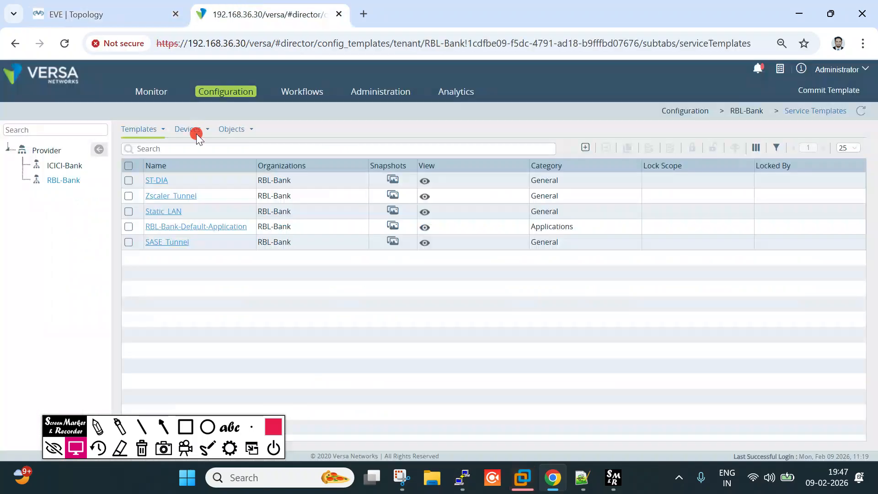
click(311, 14)
mouse_move(188, 130)
click(202, 160)
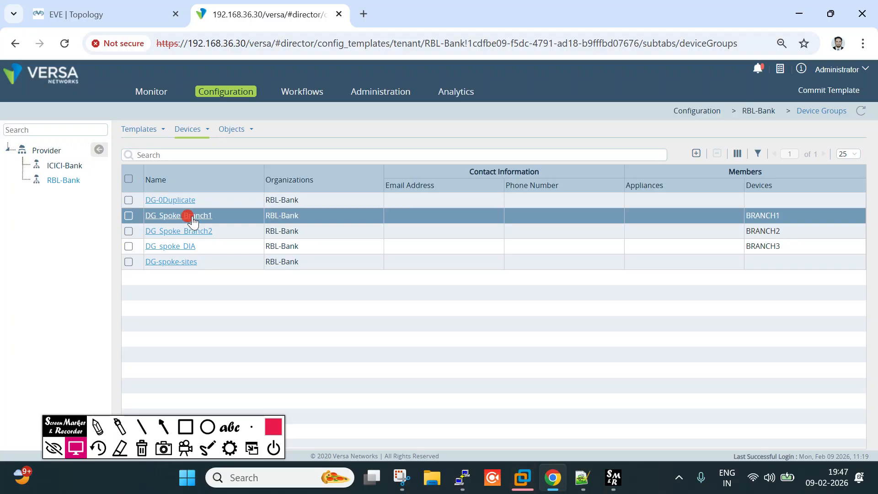
click(187, 215)
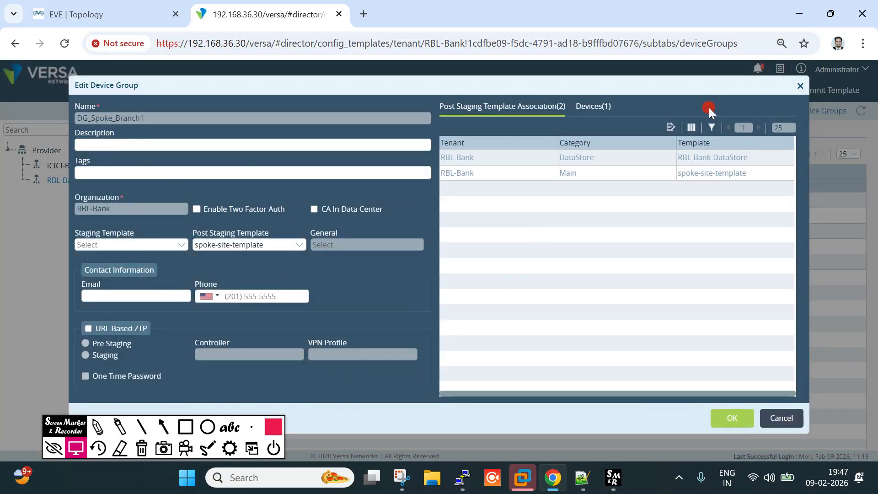
click(670, 128)
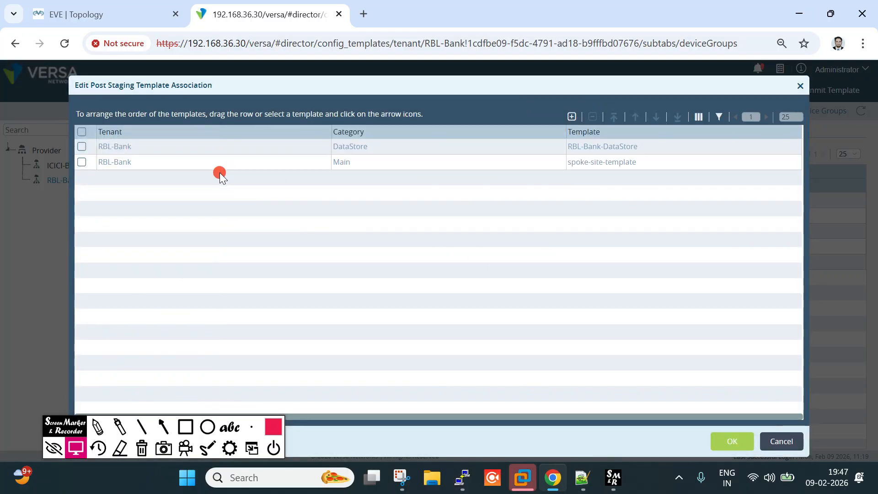
Associate RBL-Bank's General template Static_LAN with DG_Spoke_Branch1 and save the group
click(571, 117)
click(310, 117)
click(317, 133)
click(435, 118)
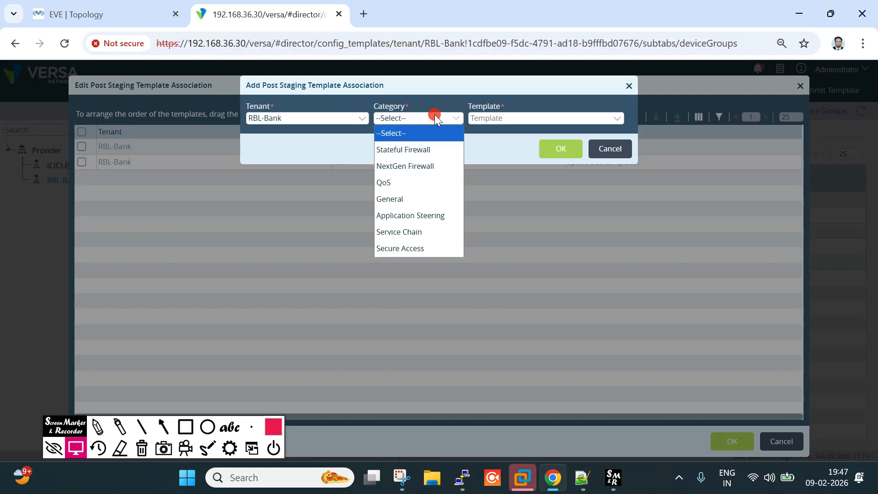
click(393, 198)
click(496, 118)
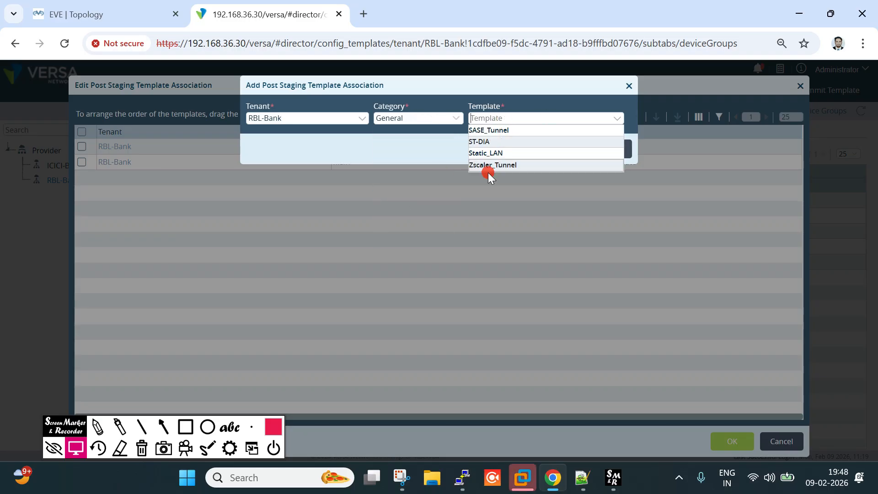
click(496, 156)
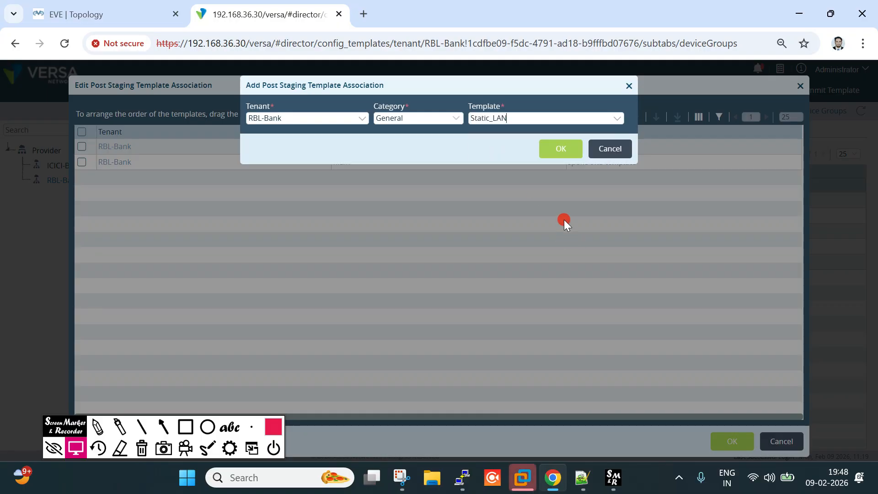
click(563, 152)
click(734, 441)
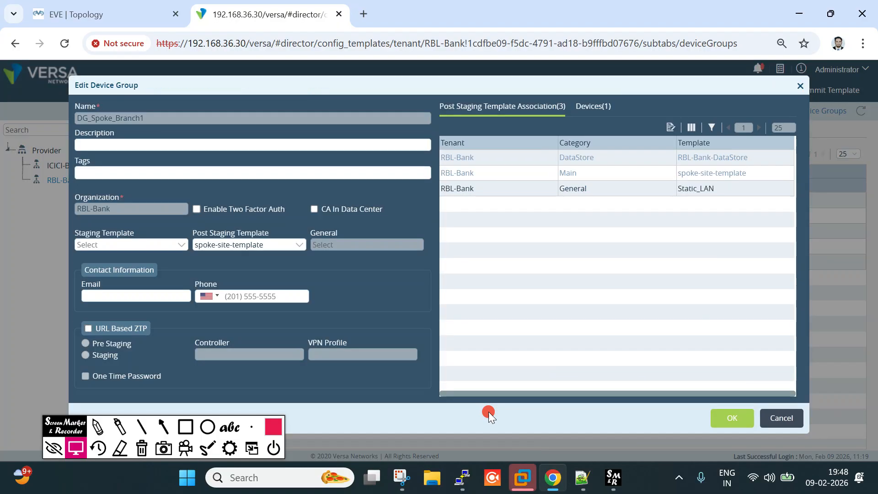
click(734, 419)
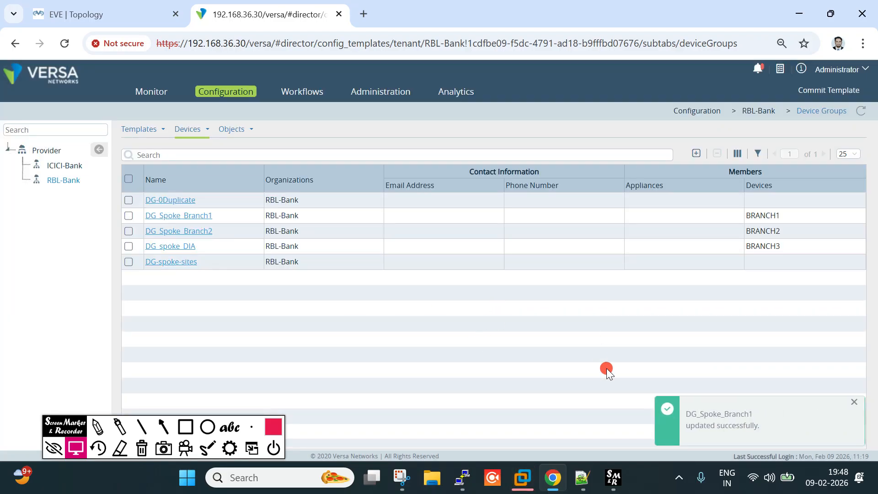
Show the onboarded devices list under Workflows > Devices
drag(695, 425, 780, 428)
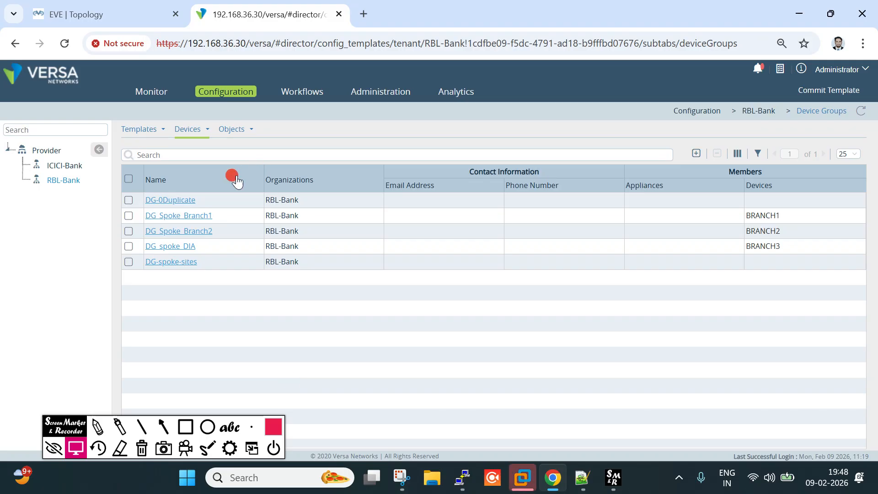
click(292, 91)
click(27, 211)
click(43, 225)
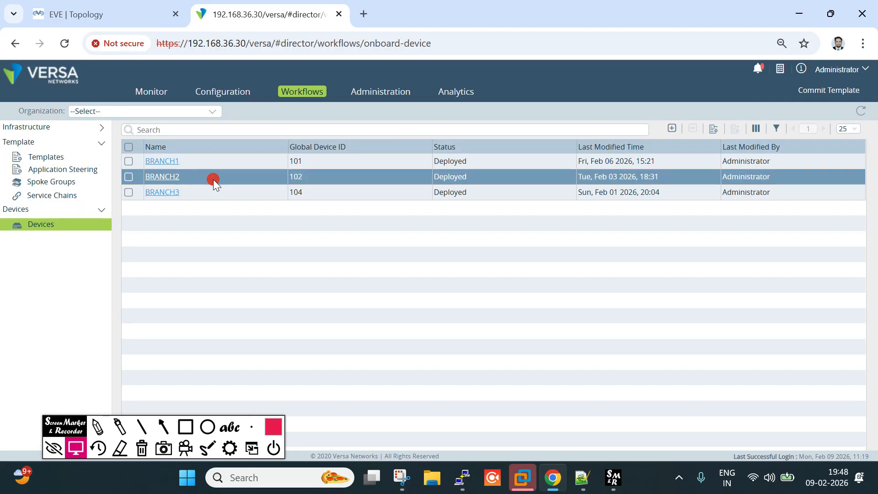
Choose Static_LAN as the service template in BRANCH1's bound variable data
click(164, 161)
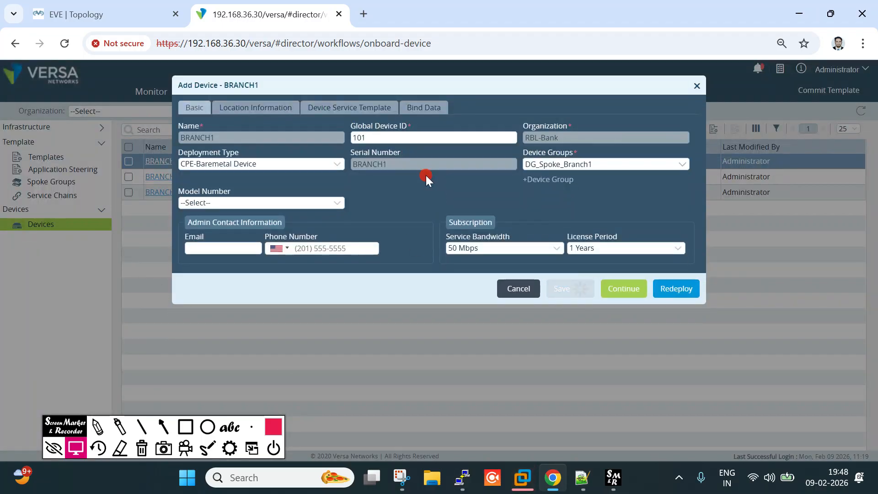
click(423, 108)
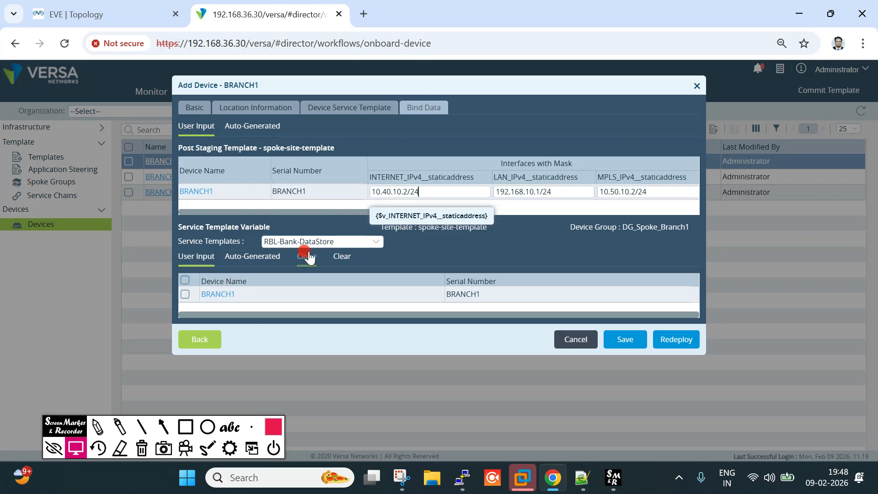
click(303, 243)
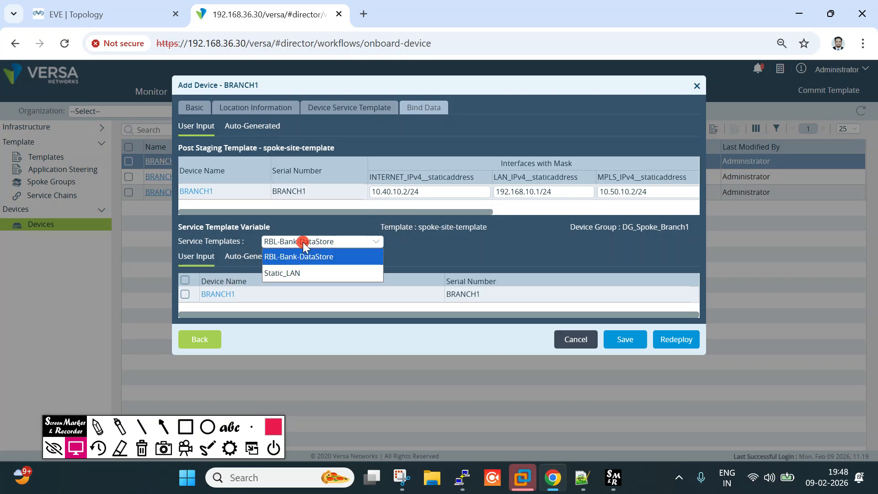
click(300, 272)
Set BRANCH1's Static_LAN destination address variable to 1.1.1.1/32
click(218, 308)
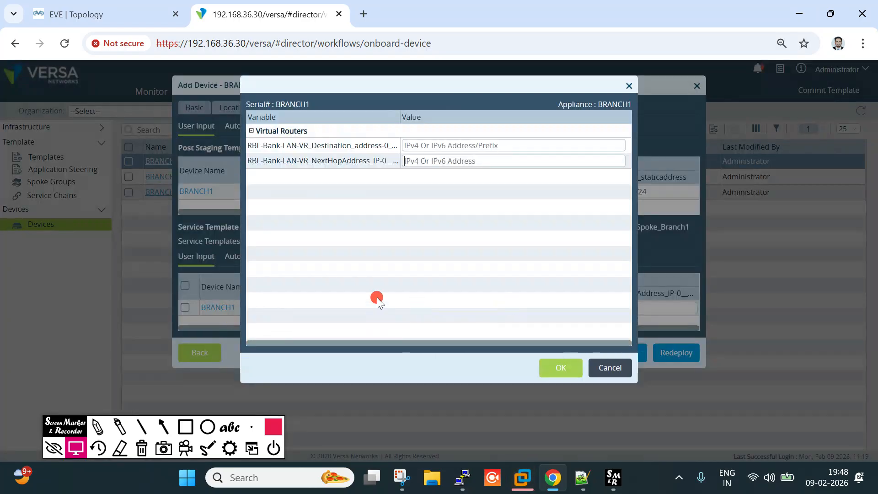
click(425, 144)
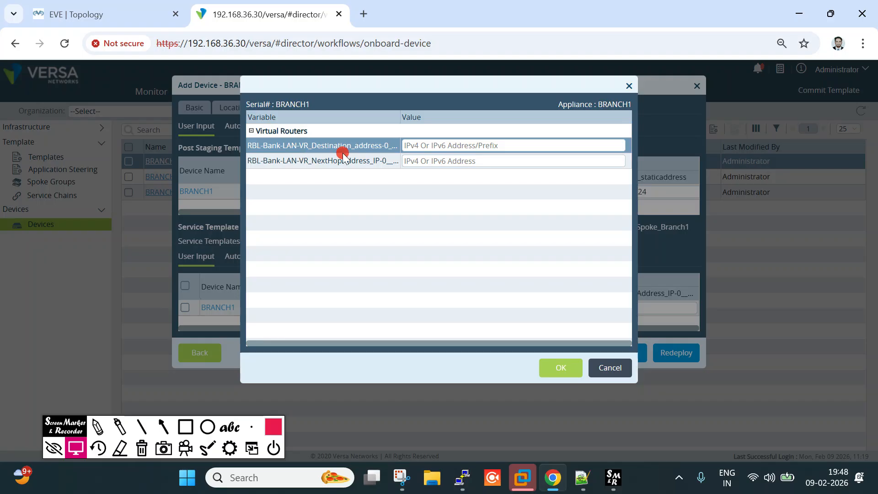
drag(290, 147, 368, 145)
click(87, 14)
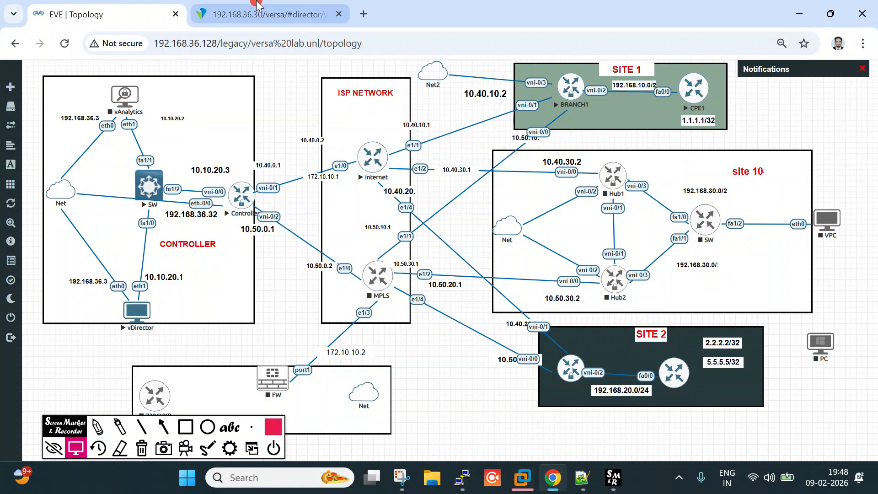
click(265, 14)
text(1.1.1.1/32)
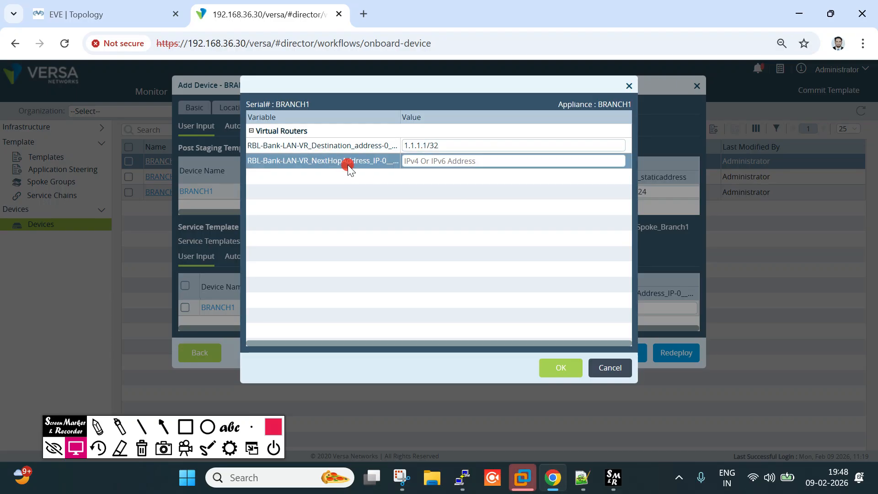
Box SITE 1's BRANCH1–CPE1 192.168.10.0/24 link on the EVE-NG topology
click(137, 14)
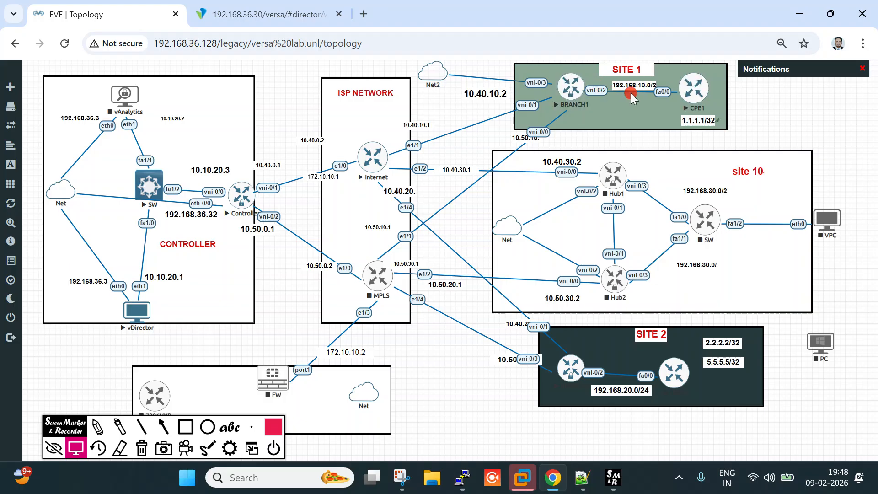
click(185, 426)
mouse_move(606, 77)
mouse_down()
mouse_move(691, 100)
mouse_move(681, 94)
mouse_up()
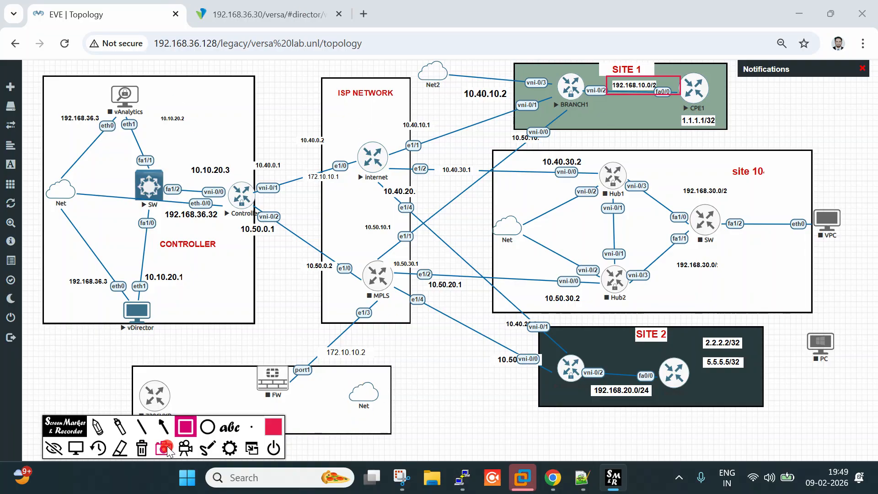
Clear the box annotation and bring up the CPE1 PuTTY console
click(90, 454)
click(76, 449)
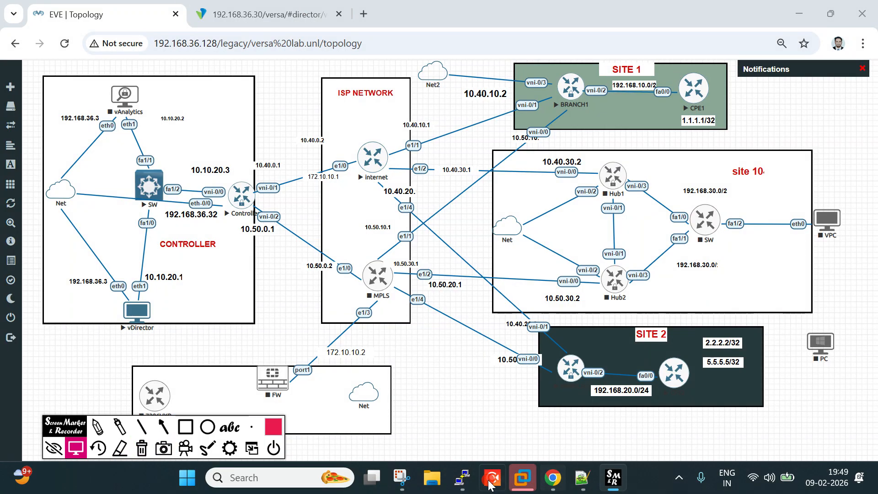
mouse_move(461, 477)
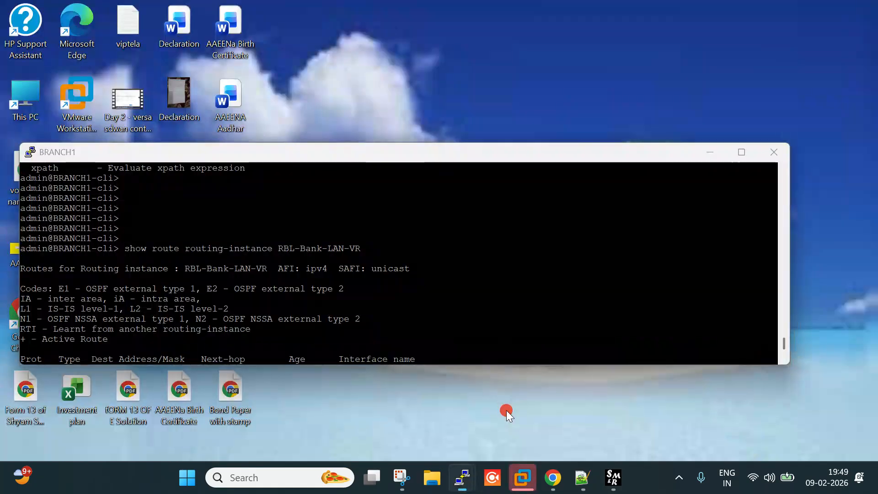
click(506, 412)
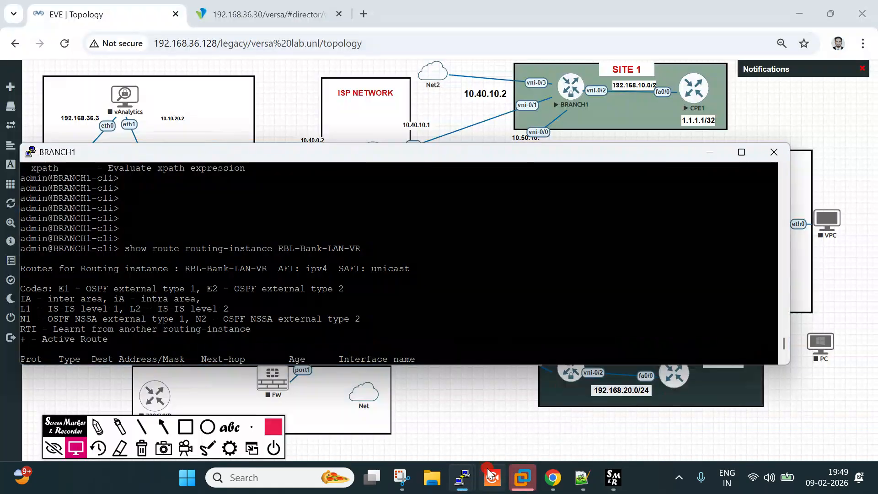
mouse_move(462, 478)
click(654, 419)
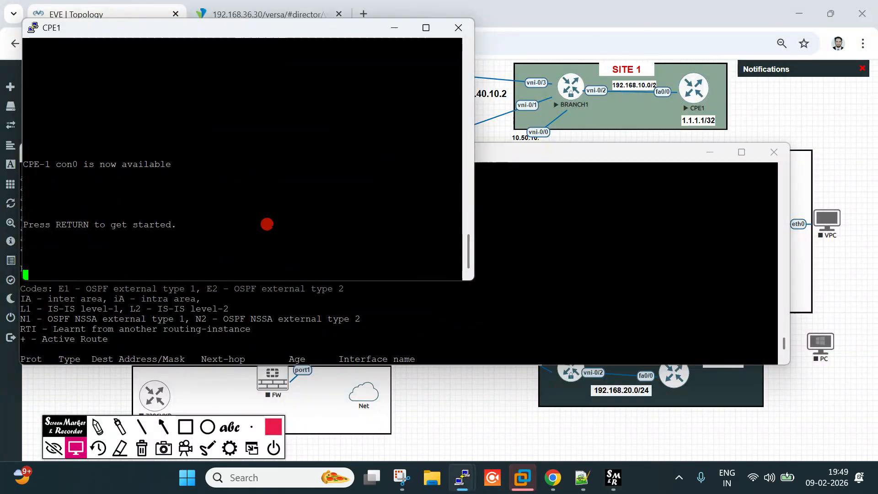
Log into CPE1, enter privileged mode, and run 'sh ip int br'
key(Return)
key(Return)
text(admin)
key(Return)
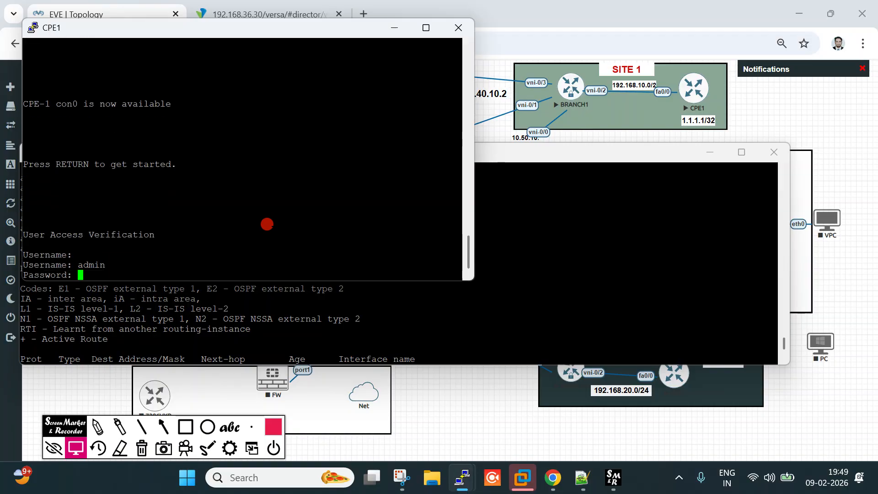
key(Return)
text(en)
key(Tab)
key(Return)
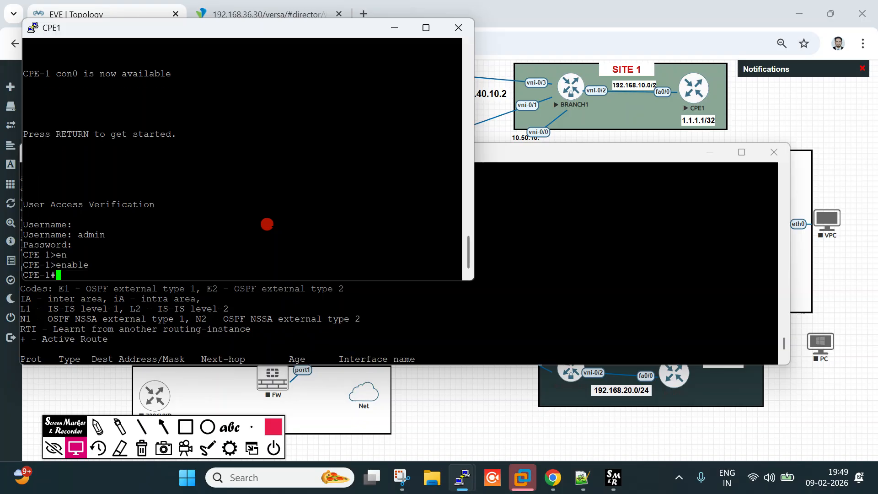
text(sh ip int br)
key(Return)
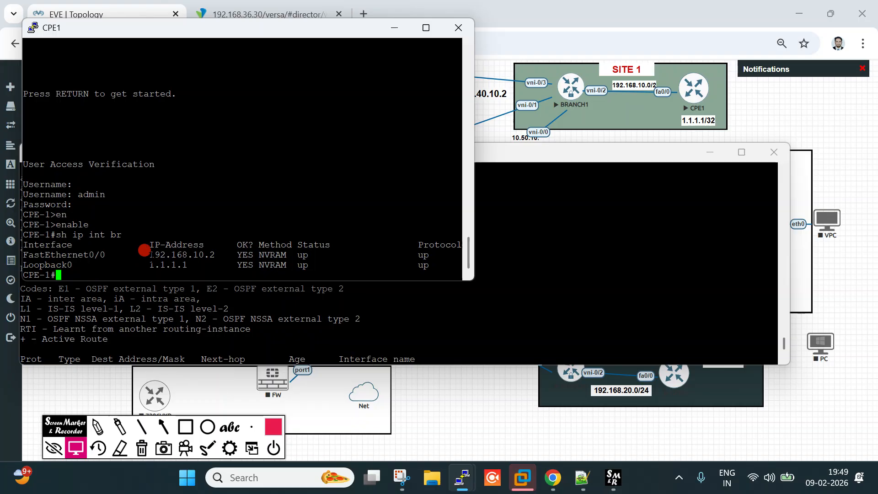
Copy CPE1's FastEthernet0/0 address 192.168.10.2 and go back to the device variables dialog
drag(149, 255, 230, 255)
click(263, 189)
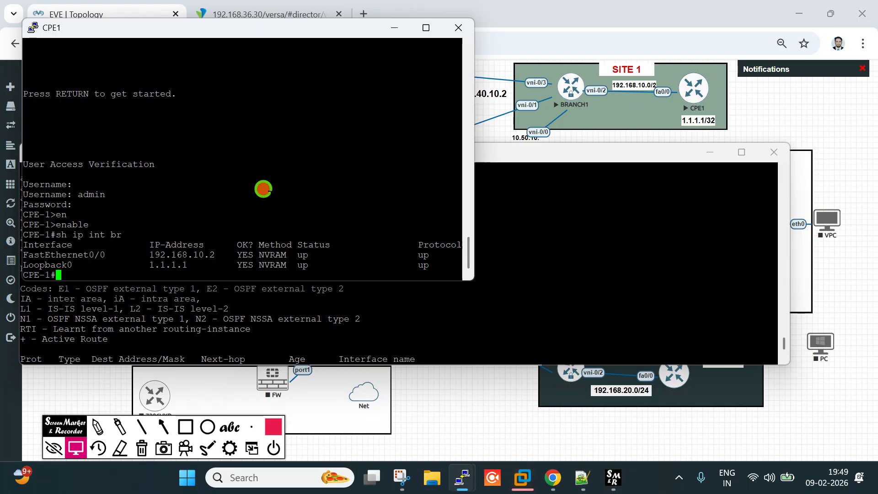
drag(186, 34, 303, 193)
click(505, 191)
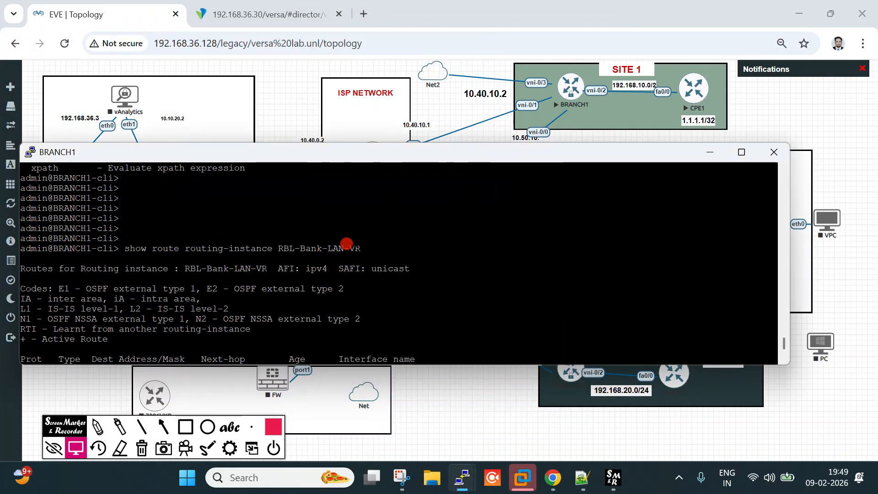
click(270, 14)
Enter 192.168.10.2 as the route's next hop and redeploy BRANCH1 until task 396 completes
text(192.168.10.2)
click(563, 370)
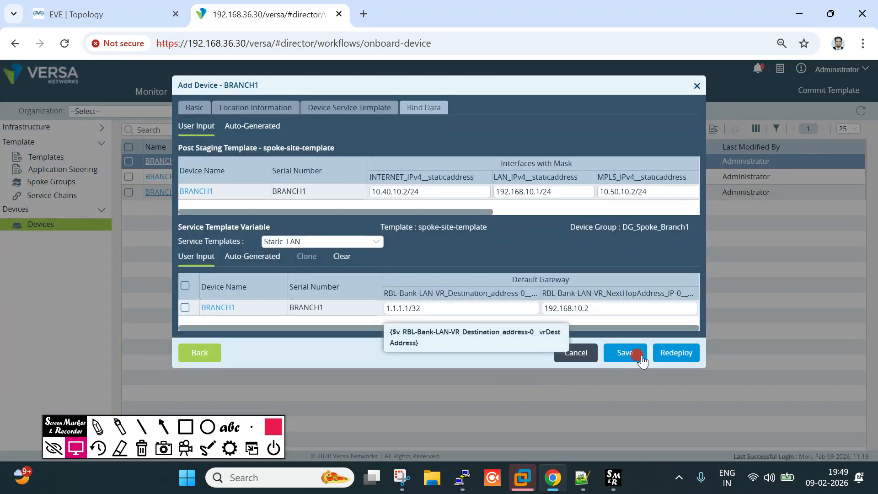
click(676, 353)
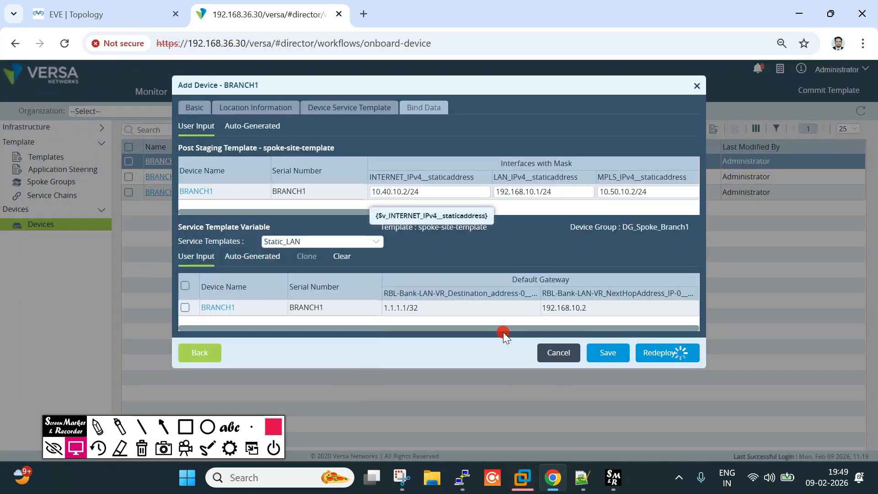
drag(95, 419, 34, 407)
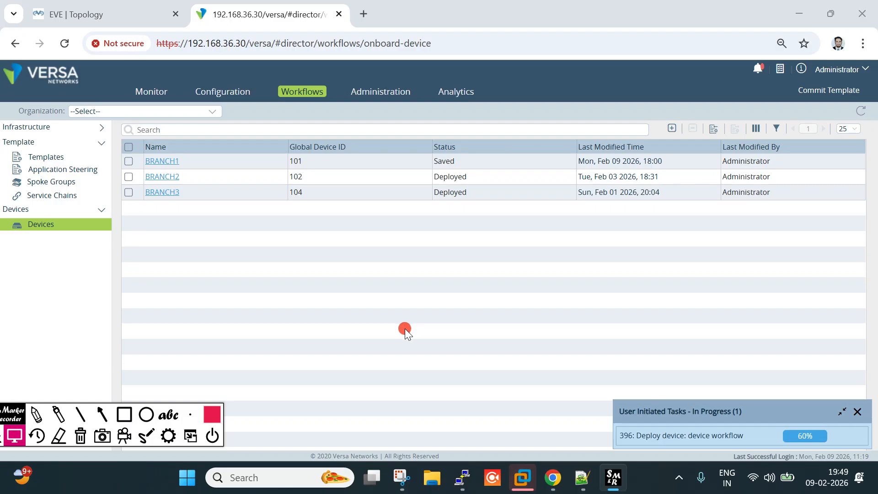
click(589, 293)
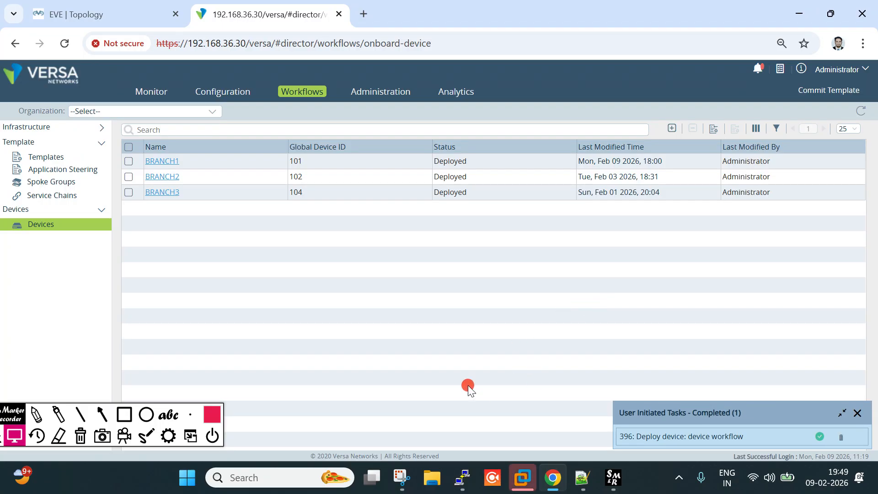
Re-run 'show route routing-instance RBL-Bank-LAN-VR' in BRANCH1's enlarged PuTTY console, then minimize it
mouse_move(462, 480)
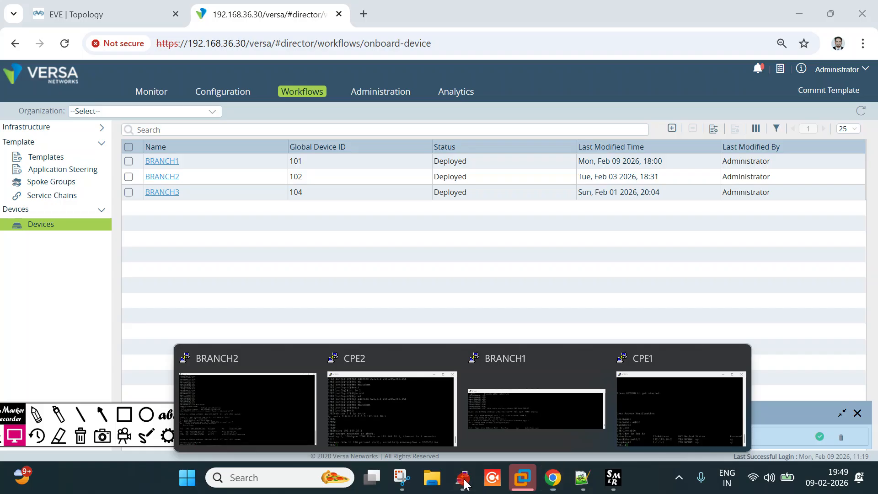
click(523, 418)
double_click(350, 256)
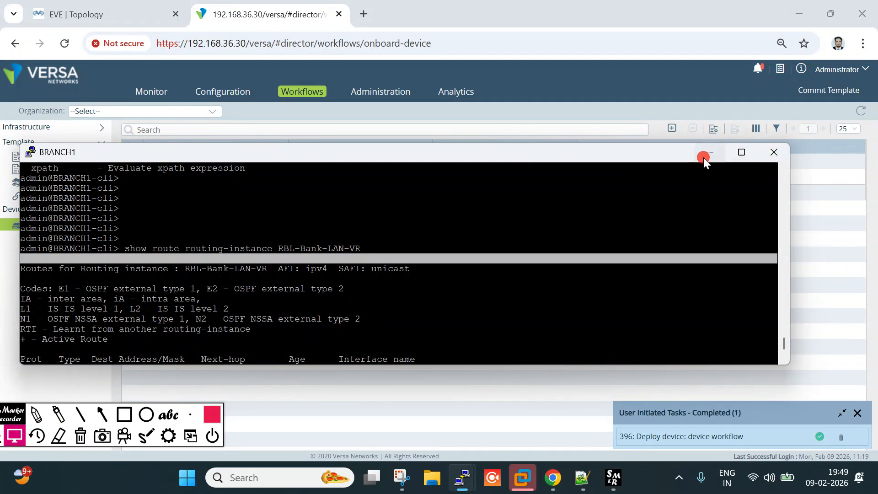
drag(638, 145, 637, 94)
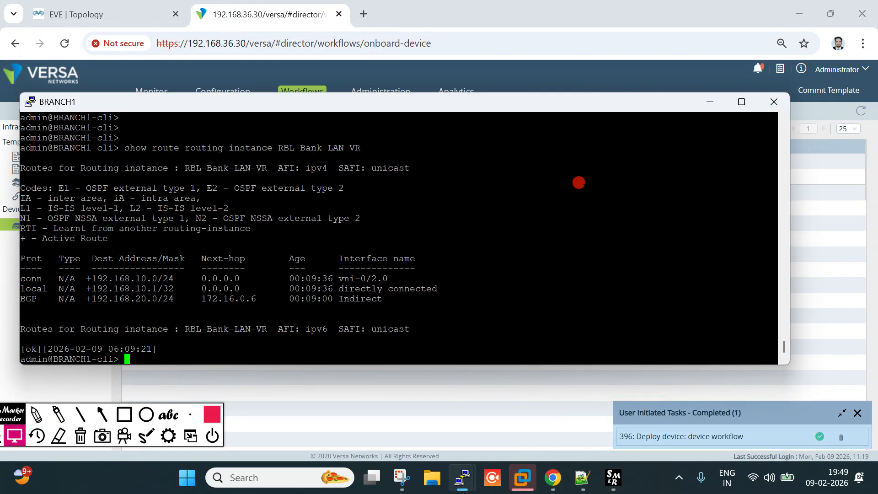
text(s)
key(Up)
key(Return)
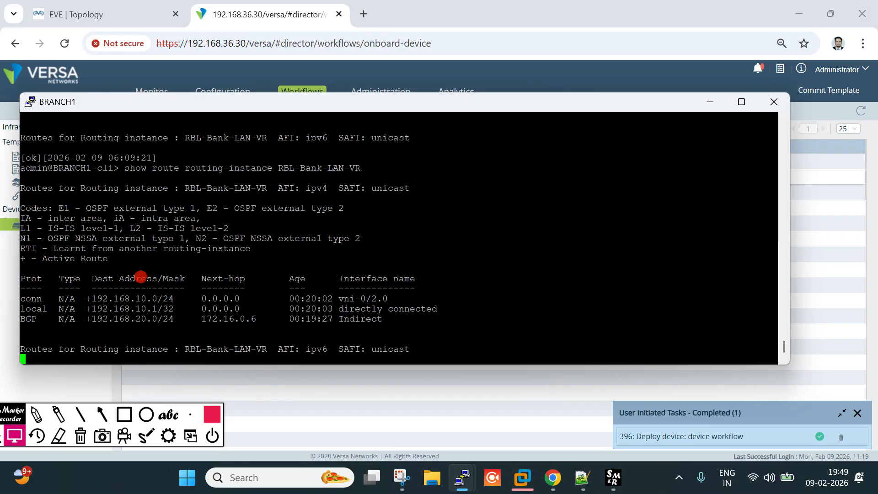
drag(97, 299, 227, 298)
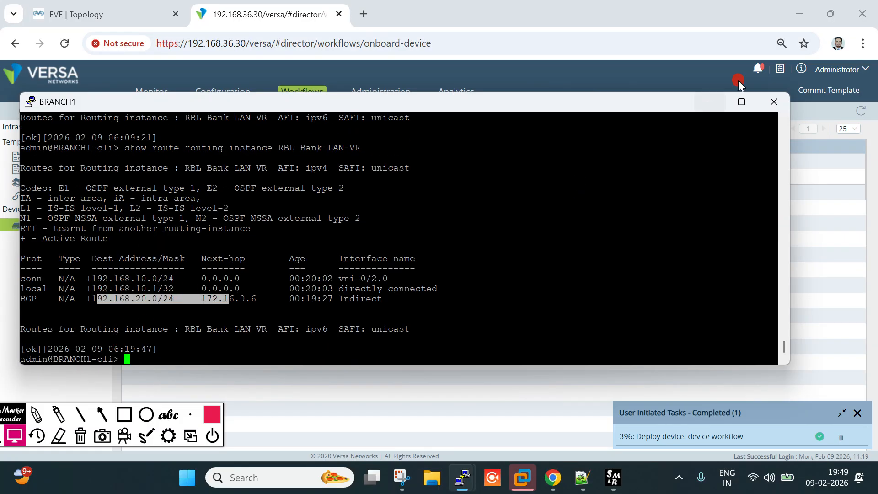
click(710, 101)
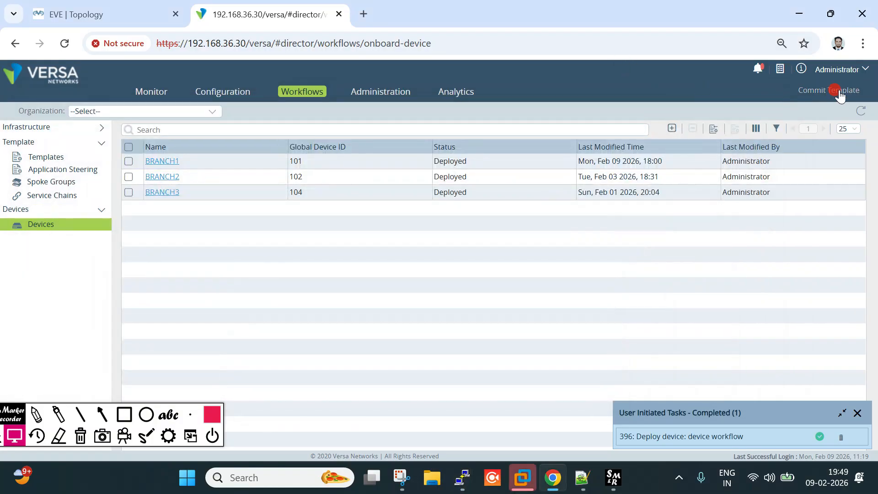
Set the template commit to RBL-Bank, Service Template Static_LAN, Auto Merge, with BRANCH1 ticked
click(840, 94)
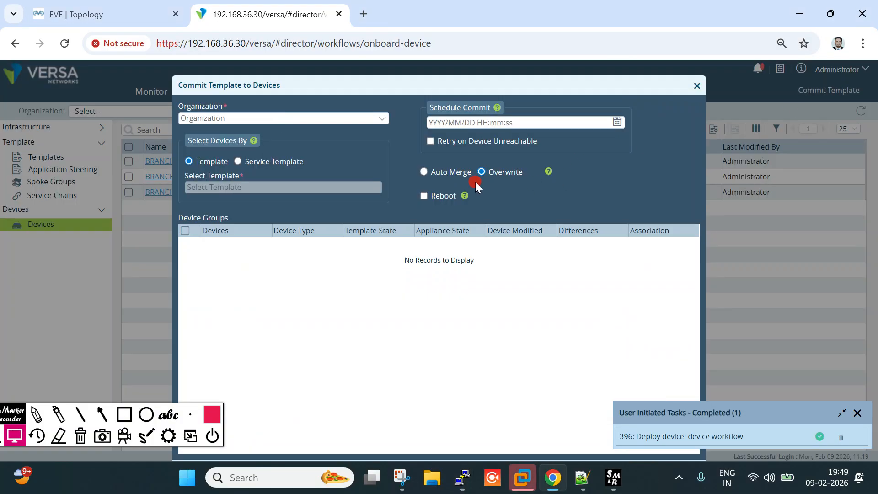
click(281, 121)
click(260, 154)
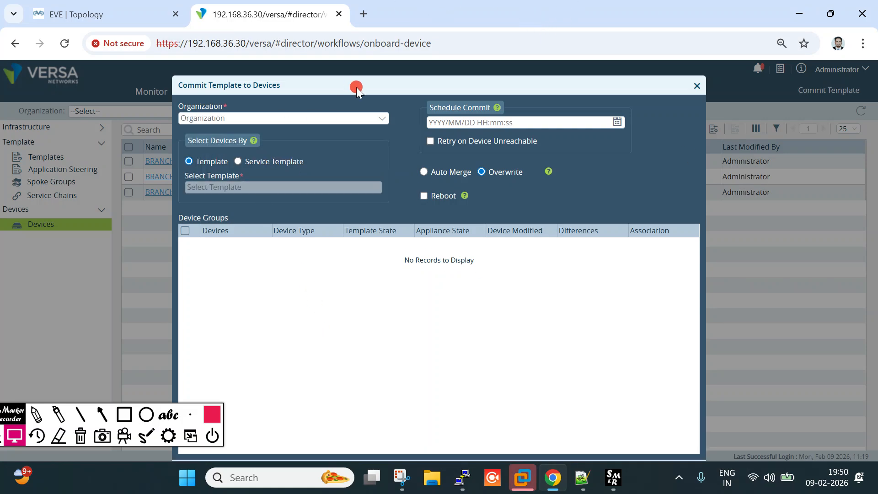
click(374, 123)
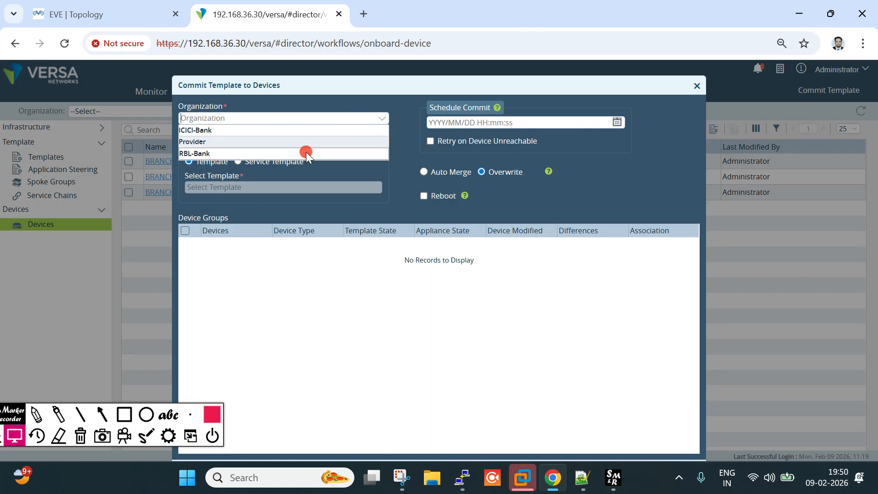
click(238, 154)
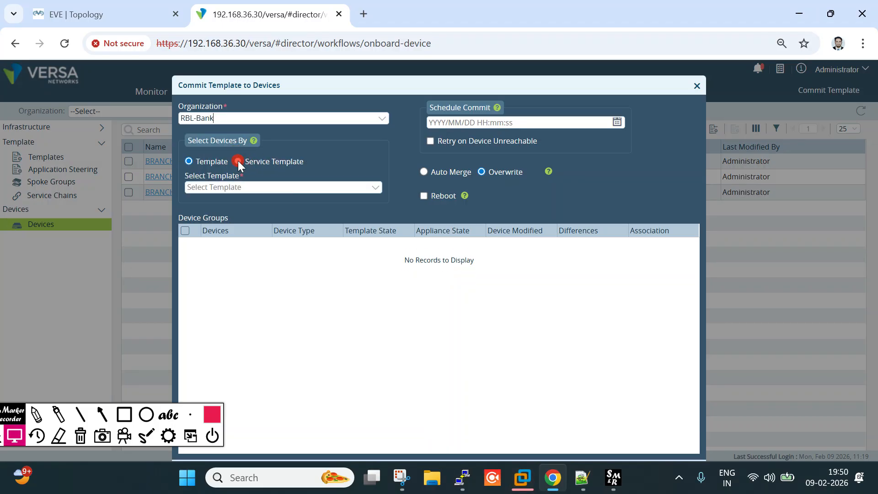
click(238, 161)
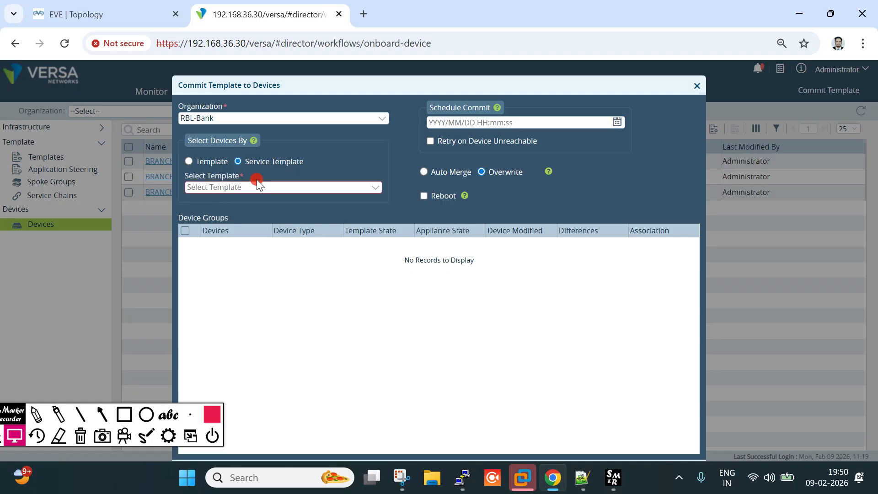
click(303, 189)
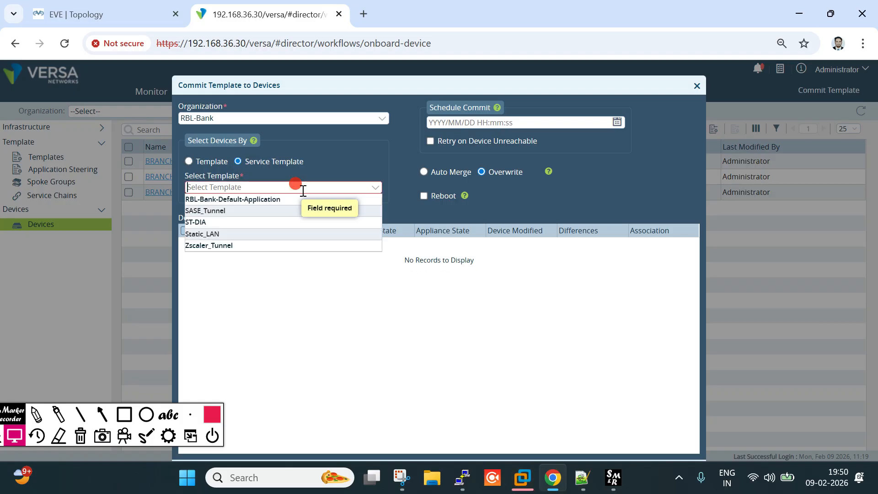
click(227, 234)
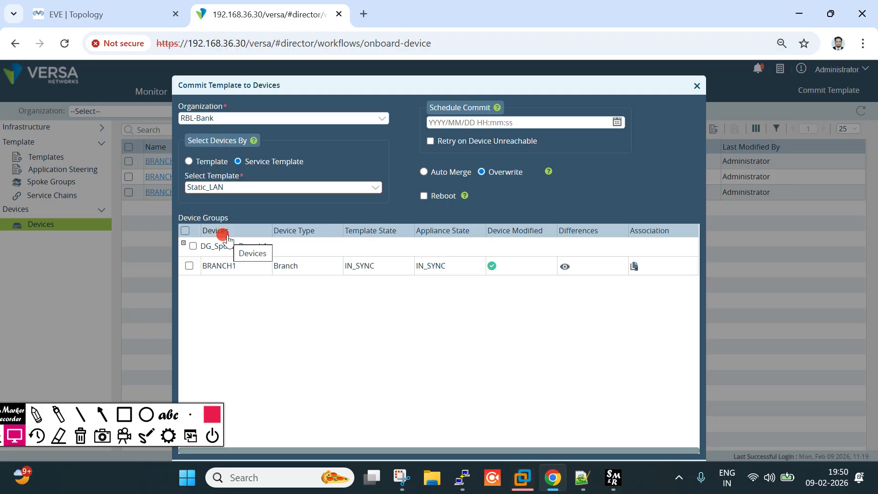
click(424, 172)
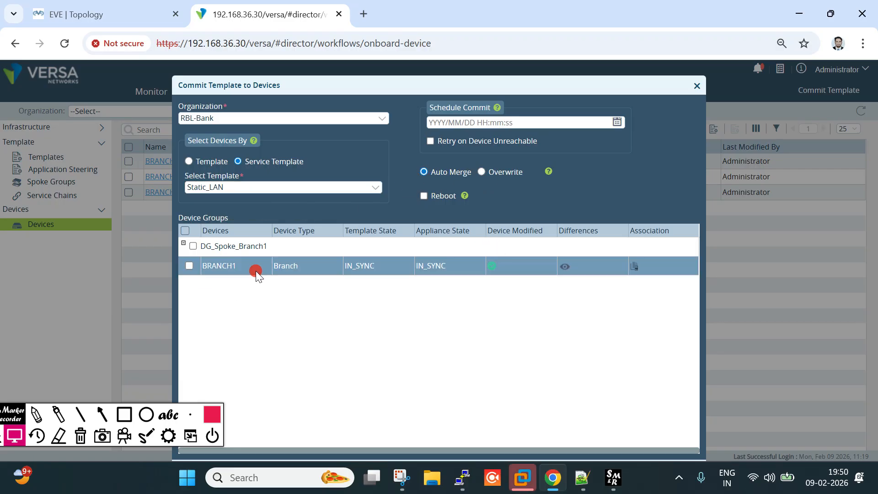
drag(221, 265, 249, 266)
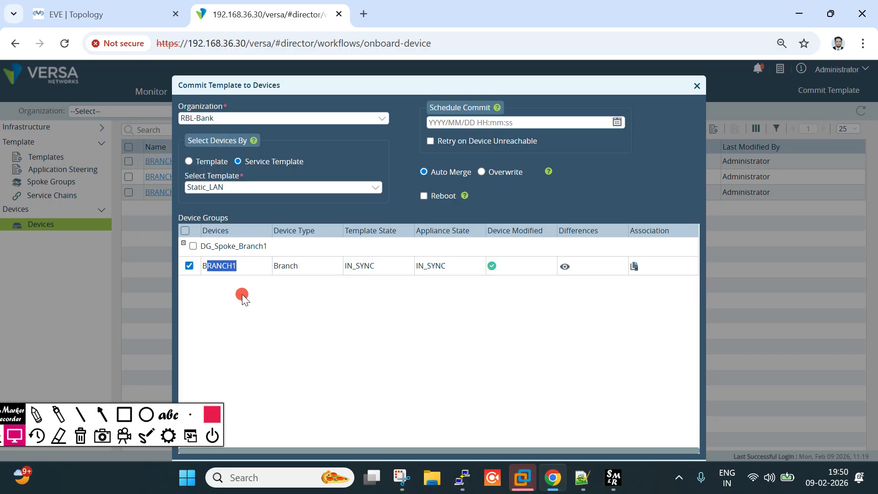
Open BRANCH1's before/after configuration Differences view
click(107, 14)
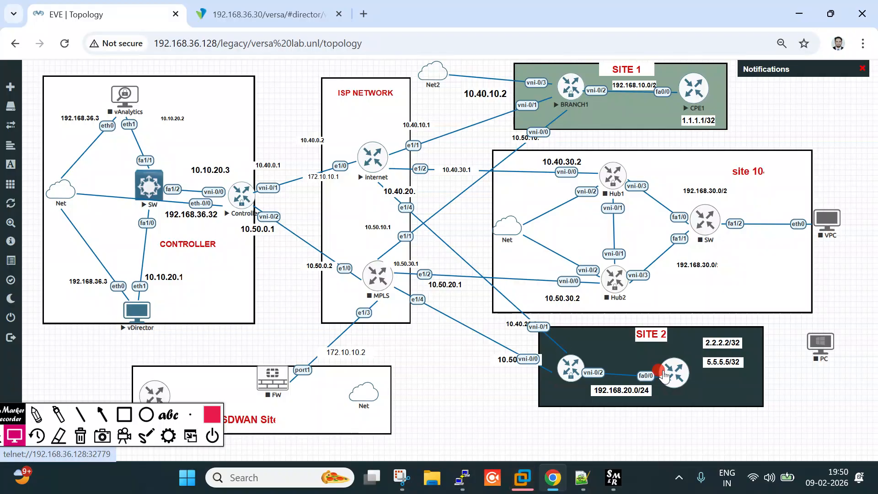
click(237, 12)
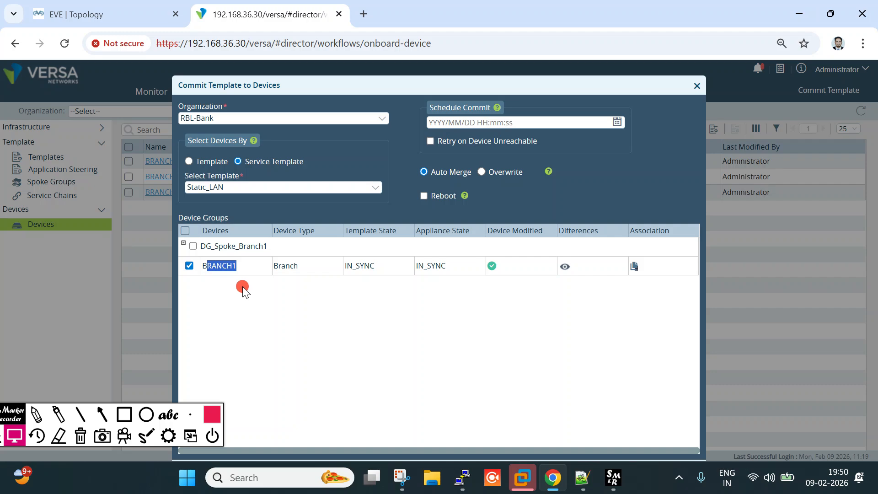
drag(232, 188, 189, 203)
click(426, 348)
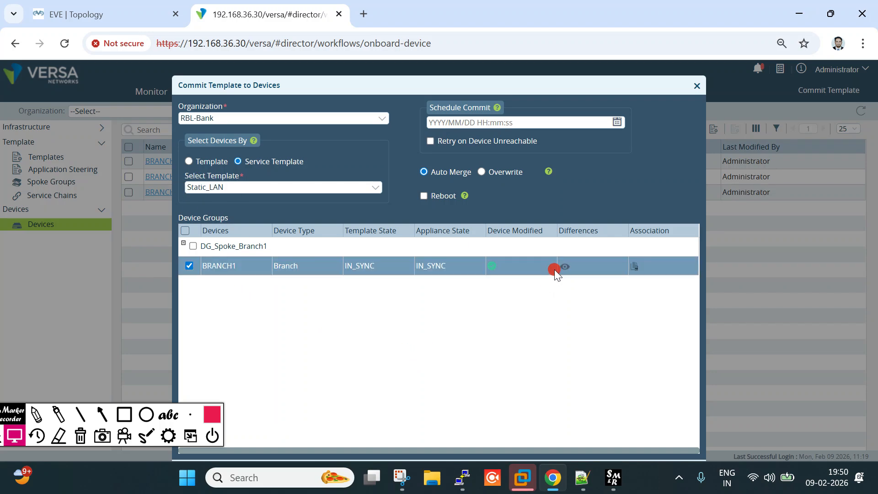
click(567, 268)
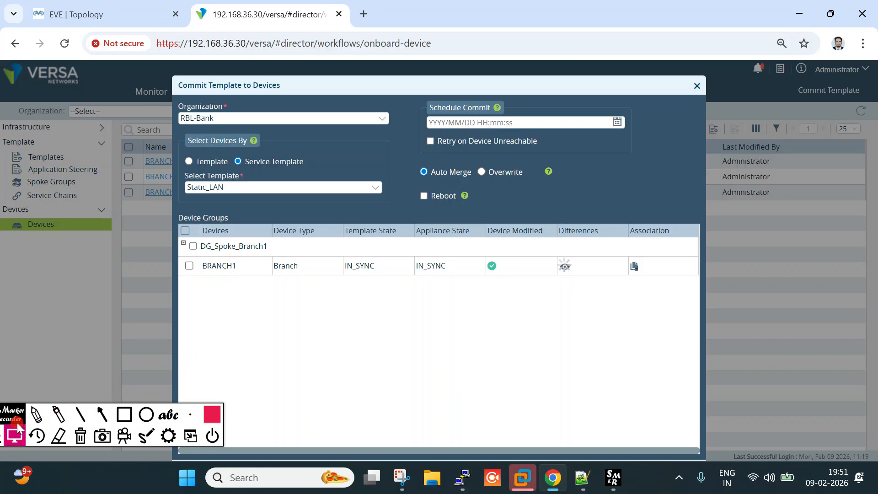
drag(4, 418, 9, 420)
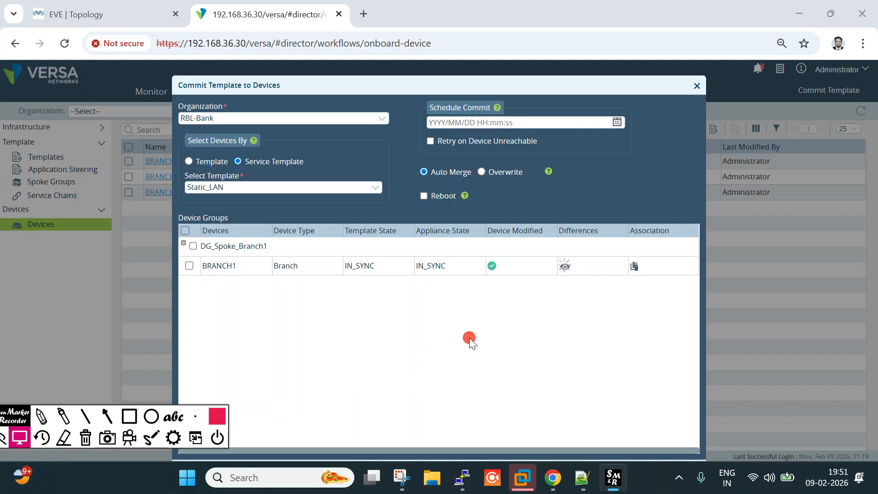
click(566, 266)
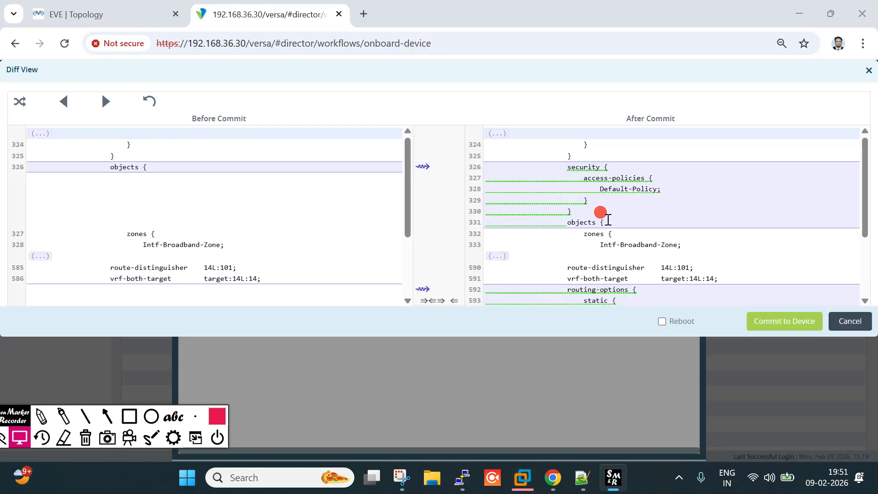
Review the diff: Default-Policy, and static route 1.1.1.1/32 via 192.168.10.2, preference 1
click(674, 196)
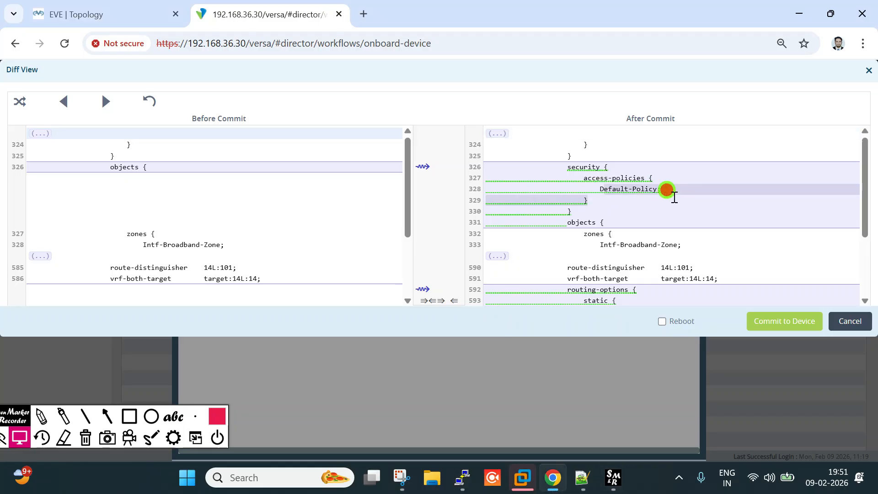
scroll(568, 221, down, 3)
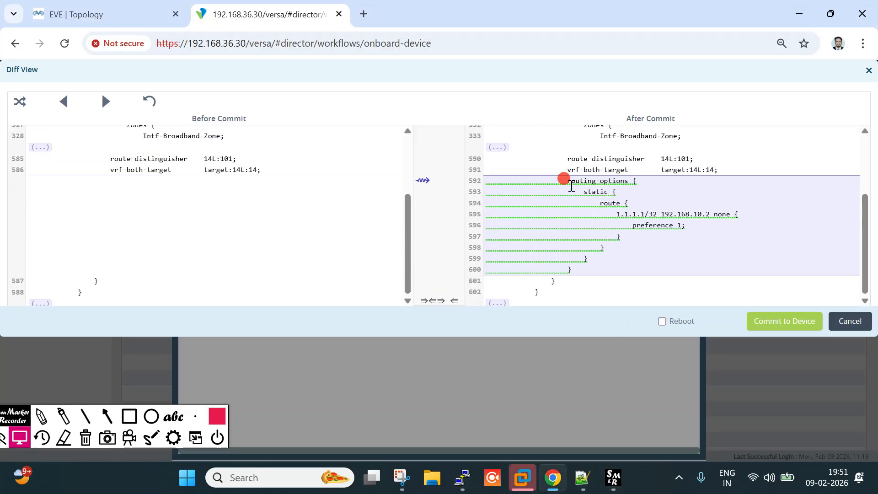
drag(567, 182, 616, 195)
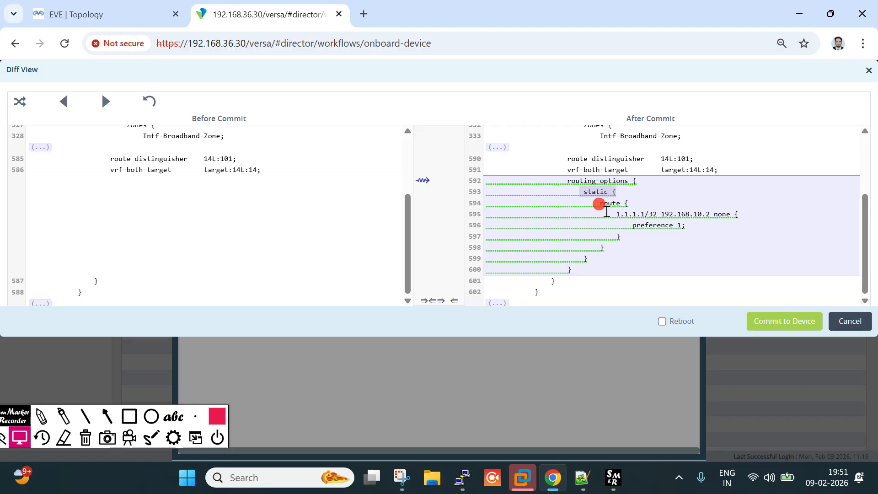
drag(659, 213, 735, 219)
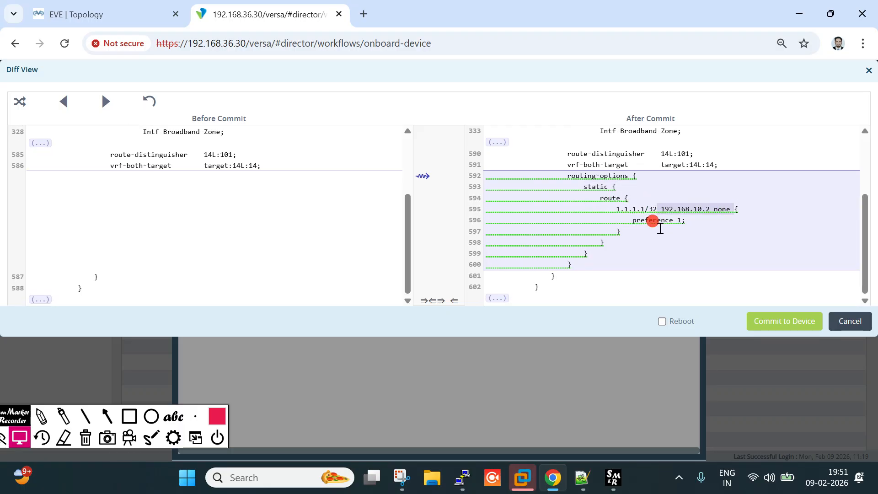
drag(649, 221, 720, 221)
Commit the Static_LAN template to BRANCH1 and close the commit dialog
click(793, 326)
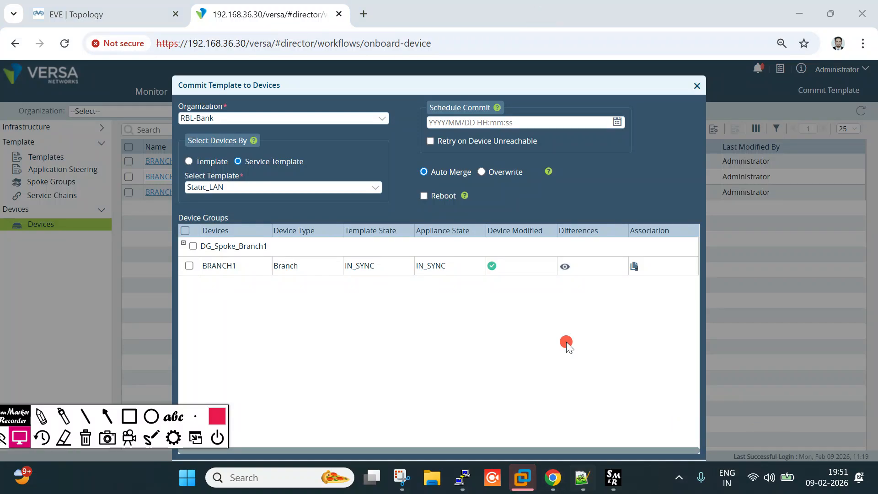
drag(672, 88, 639, 71)
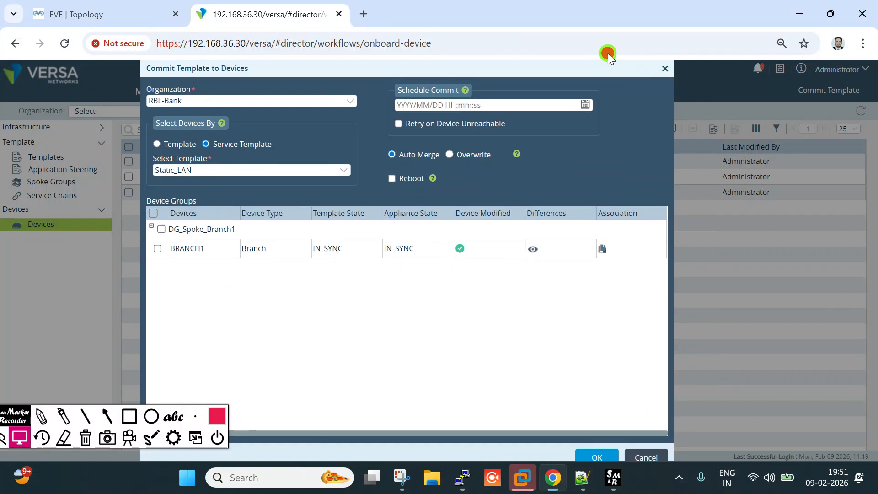
click(663, 67)
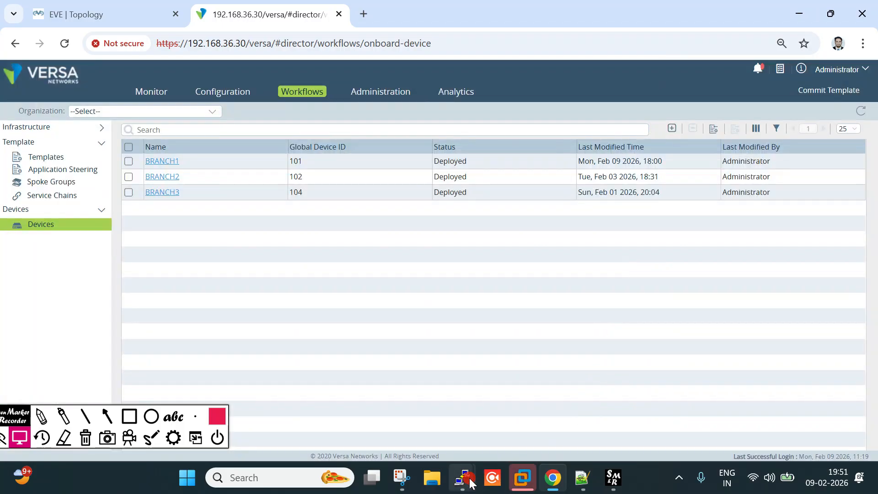
Bring up the BRANCH1 terminal and check the new commit system message
mouse_move(462, 477)
click(528, 403)
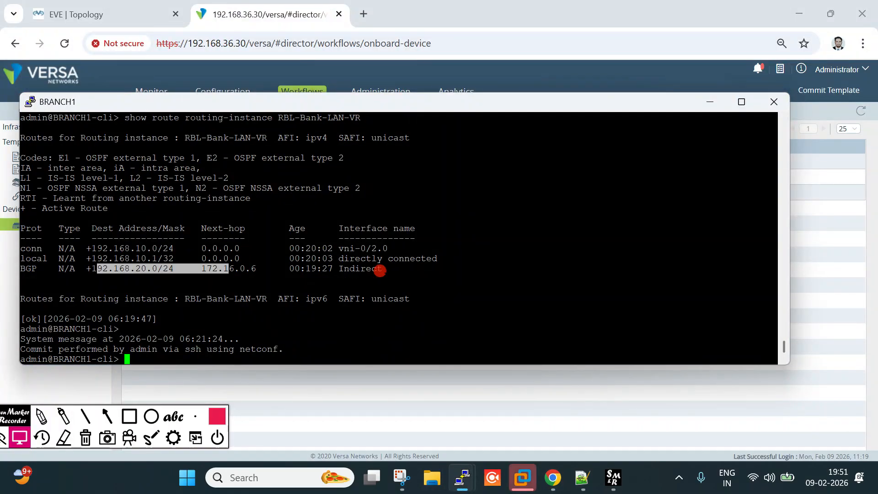
click(196, 333)
drag(158, 347, 274, 364)
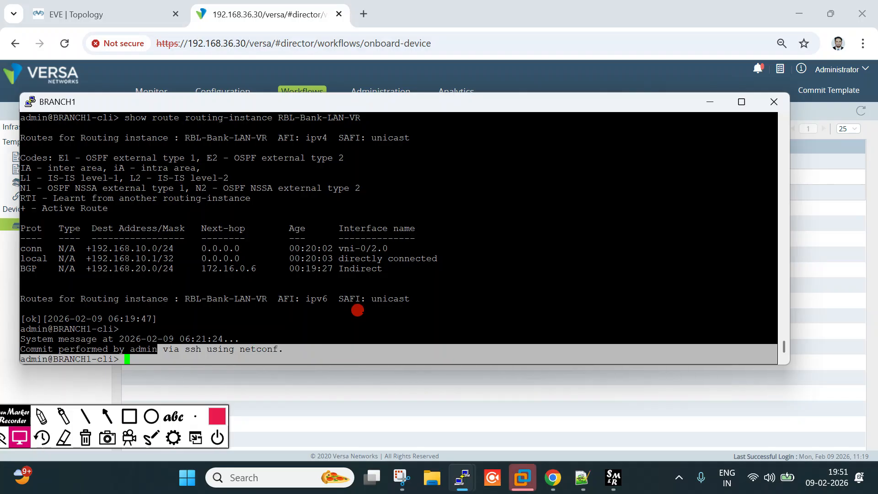
drag(358, 315, 380, 314)
Redisplay the RBL-Bank-LAN-VR route table, showing static route 1.1.1.1/32 via 192.168.10.2
click(505, 249)
key(Up)
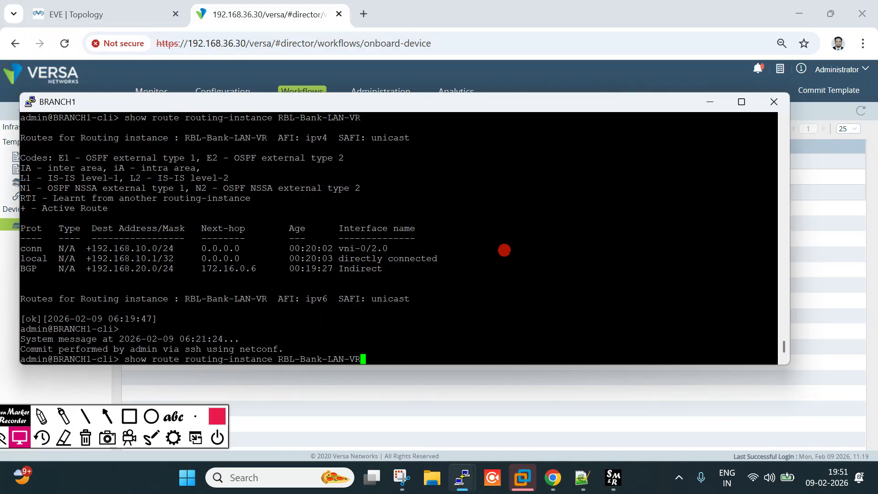
key(Return)
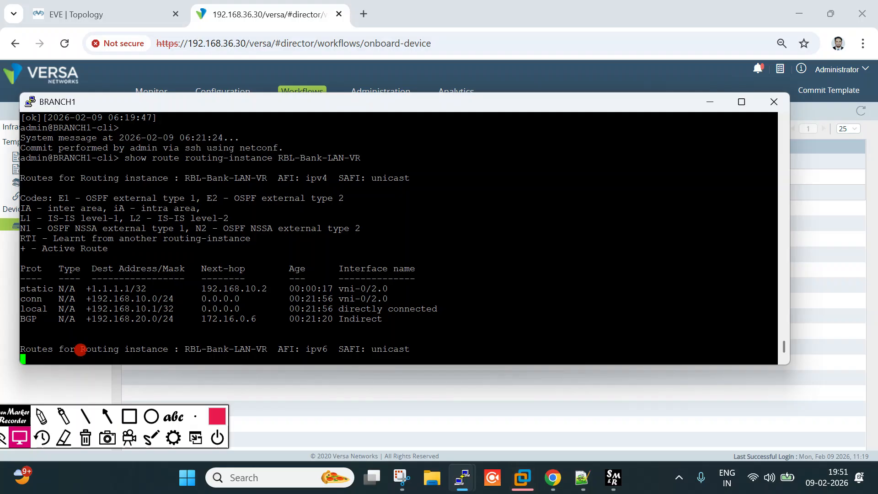
drag(85, 266, 141, 262)
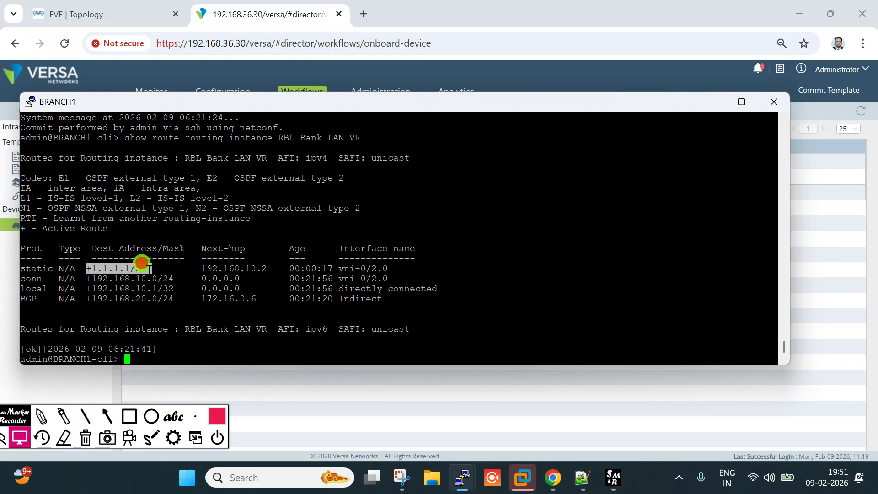
click(15, 269)
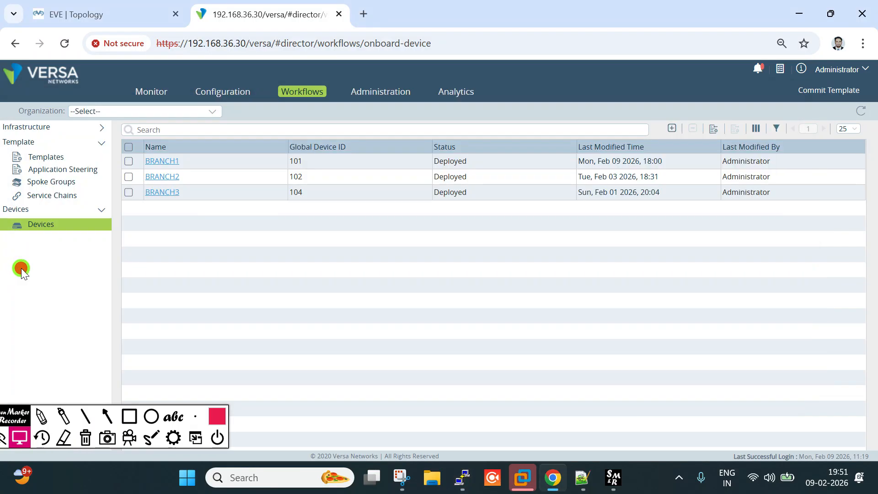
key(alt+Tab)
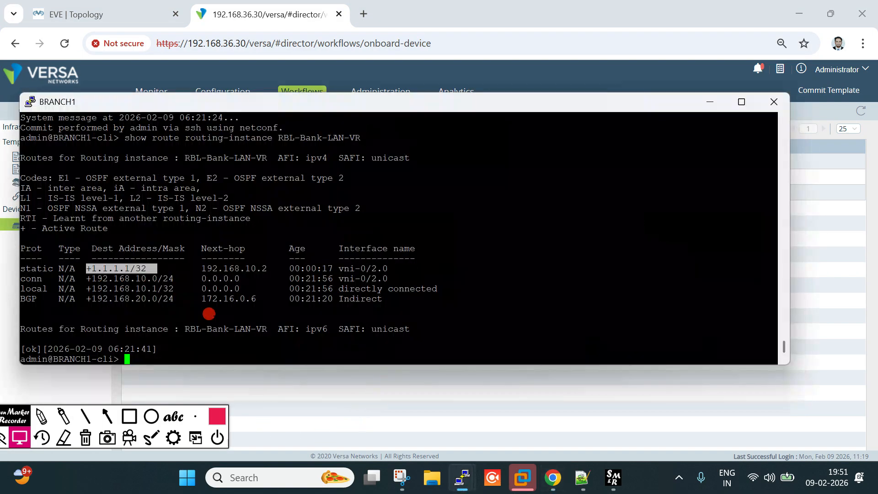
click(273, 260)
drag(201, 268, 270, 268)
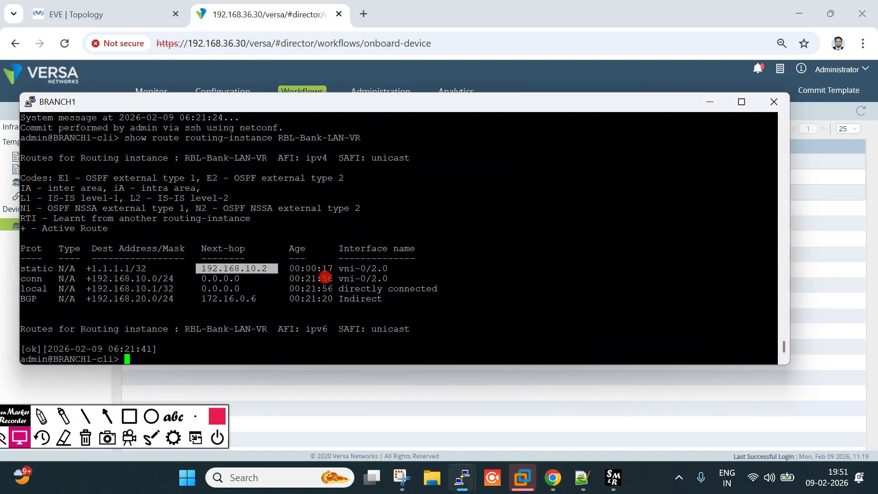
click(343, 269)
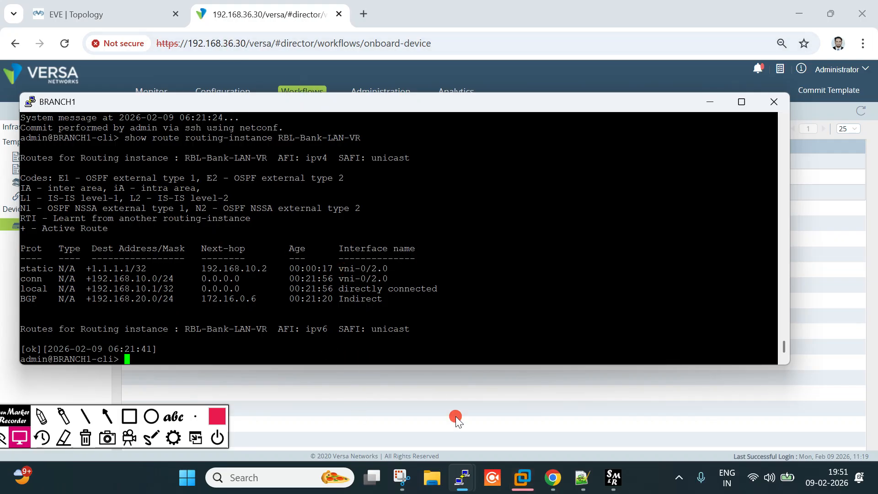
Run 'ping 1.1.1.1 routing-instance RBL-Bank-LAN-VR', check the replies, then minimize the terminal
double_click(94, 268)
key(ctrl+c)
click(498, 266)
text(pi)
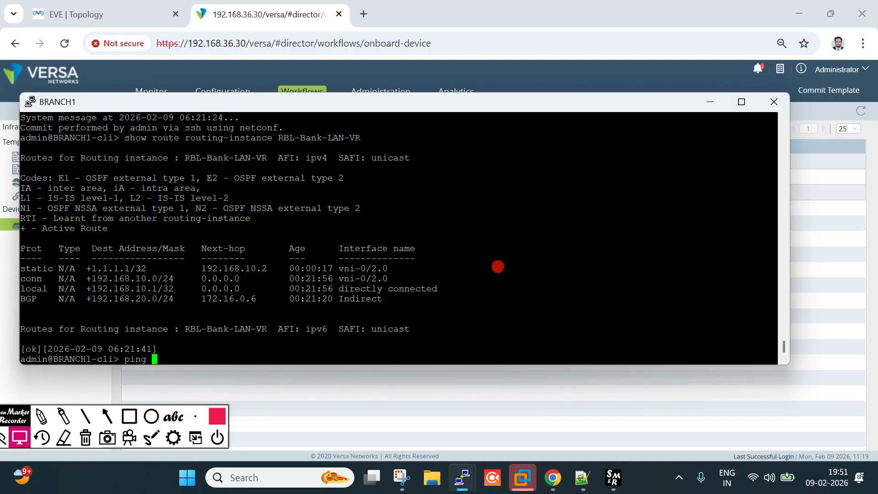
text(ng)
right_click(498, 267)
text(routing-instance RBL-Bank-LAN-VR)
key(Return)
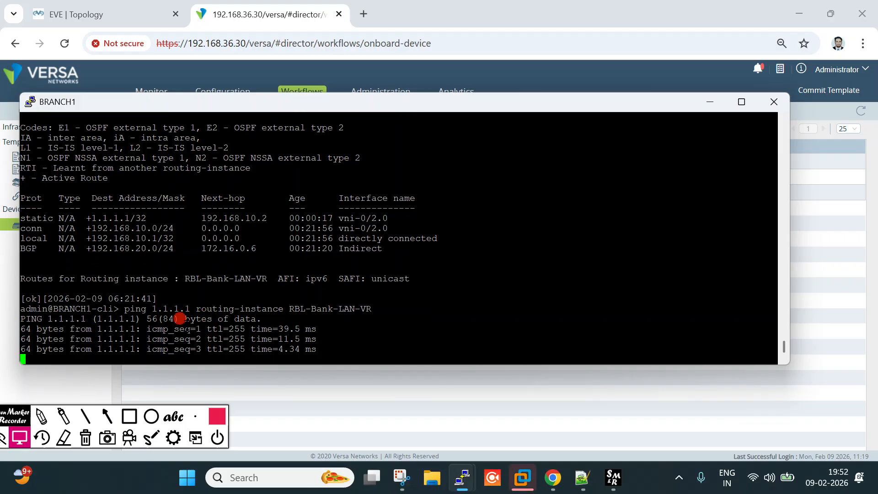
click(109, 11)
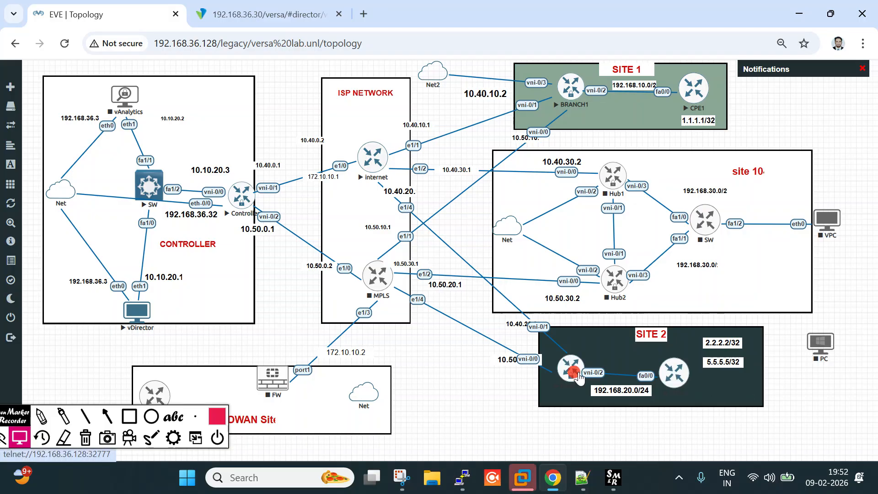
Go to RBL-Bank's Service Templates, open Static_LAN, and edit its RBL-Bank-LAN-VR virtual router
click(238, 13)
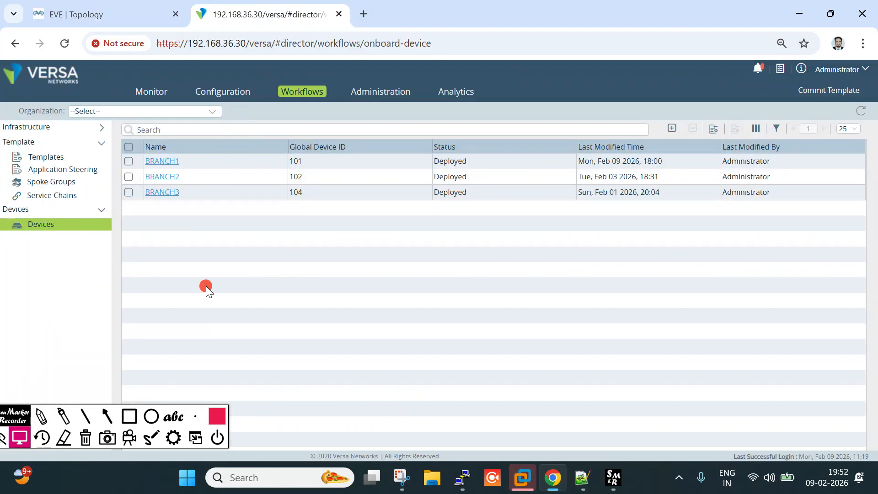
click(232, 92)
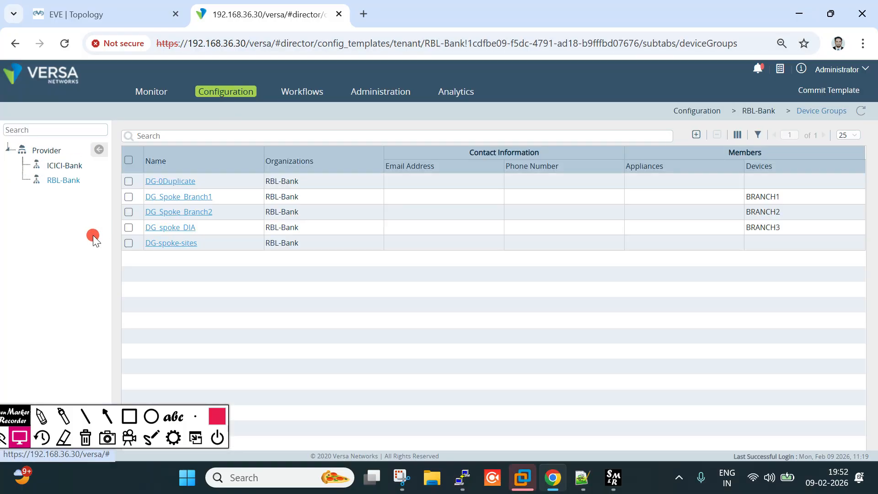
click(145, 21)
click(266, 14)
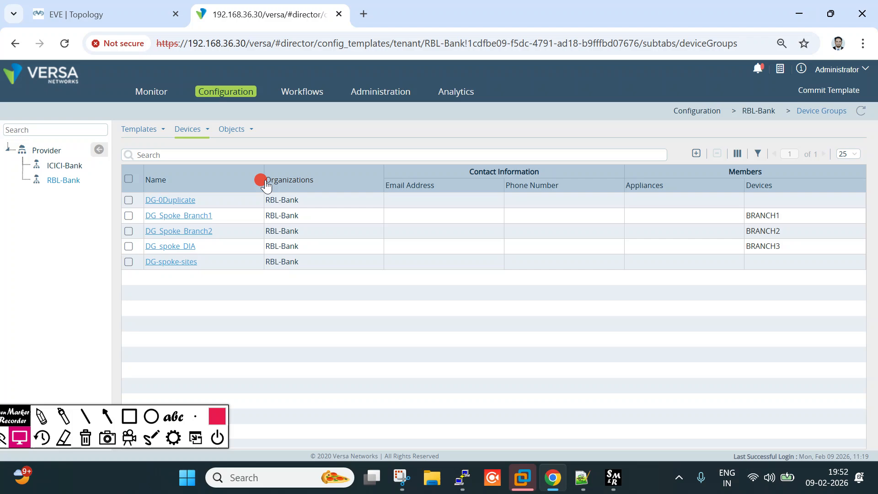
mouse_move(138, 129)
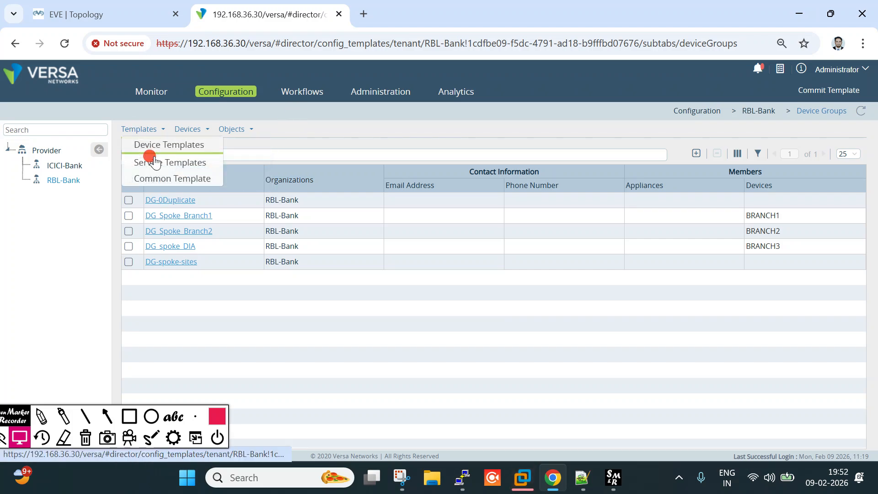
click(132, 161)
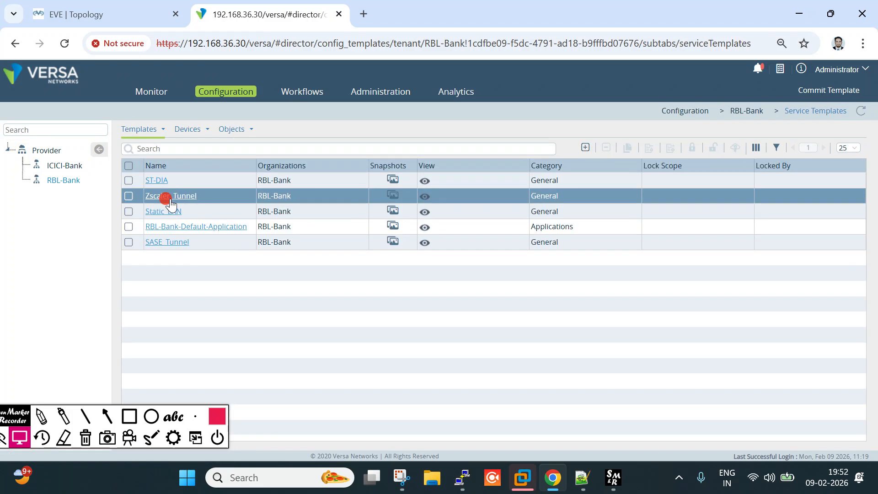
click(166, 212)
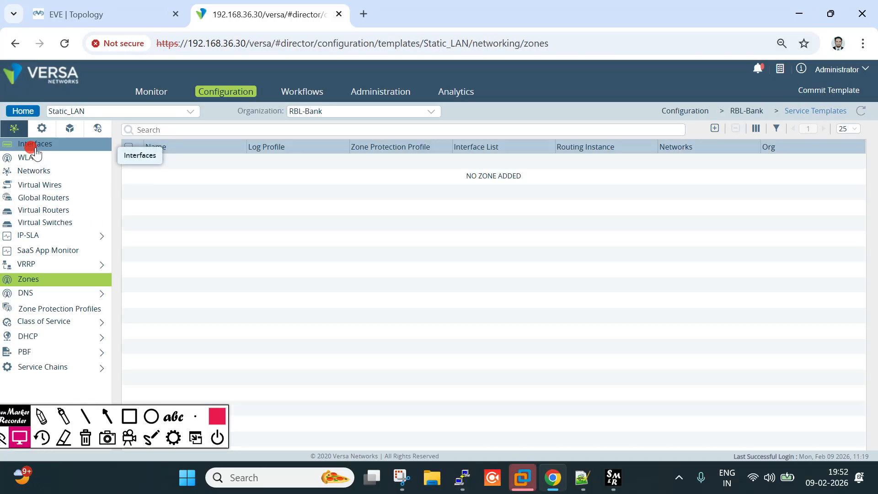
click(45, 211)
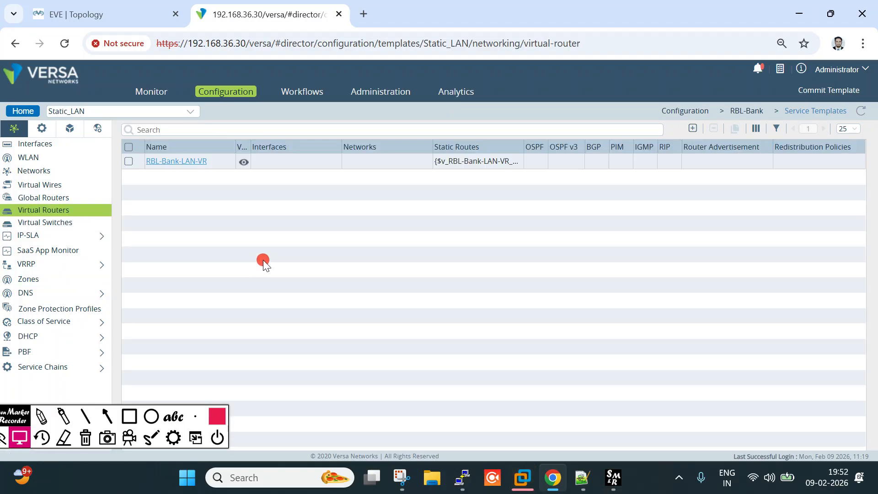
click(192, 162)
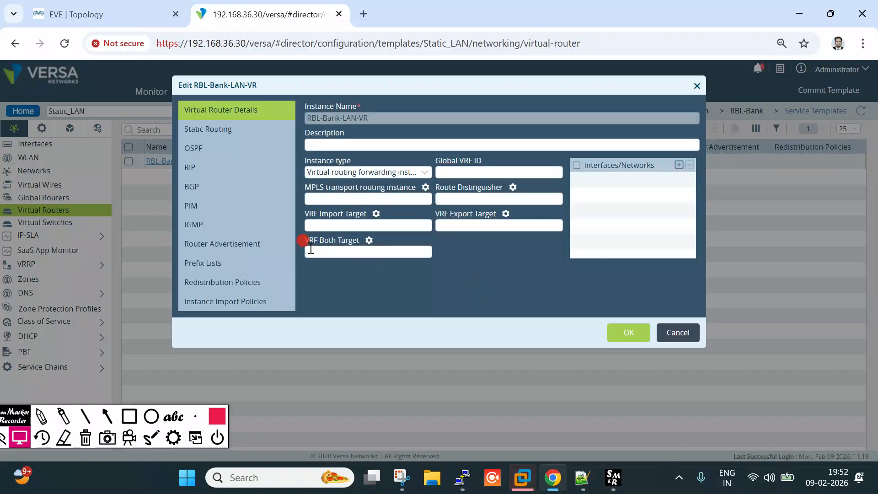
View RBL-Bank-LAN-VR's static routes, then cancel the edit without saving and go back to Service Templates
click(210, 129)
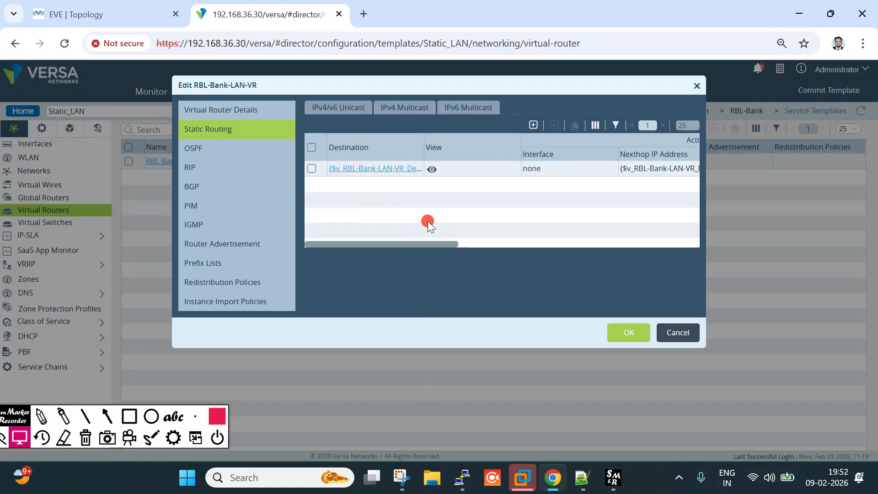
click(119, 6)
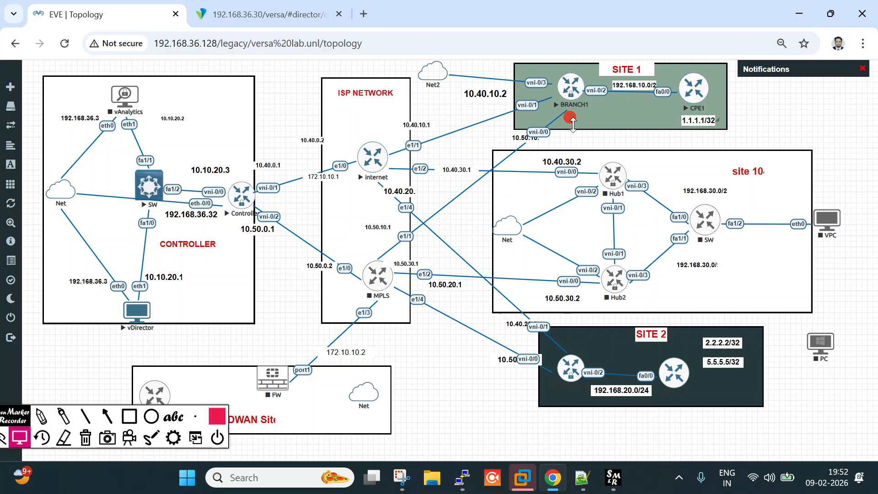
click(288, 5)
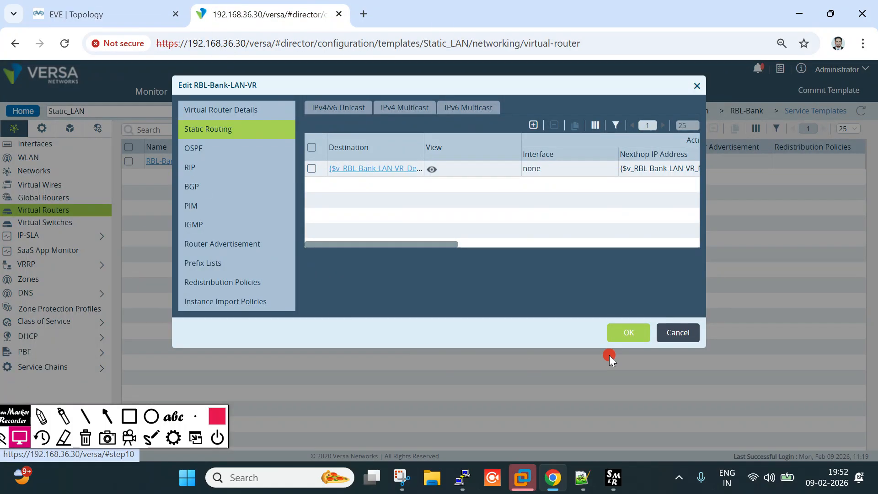
click(672, 338)
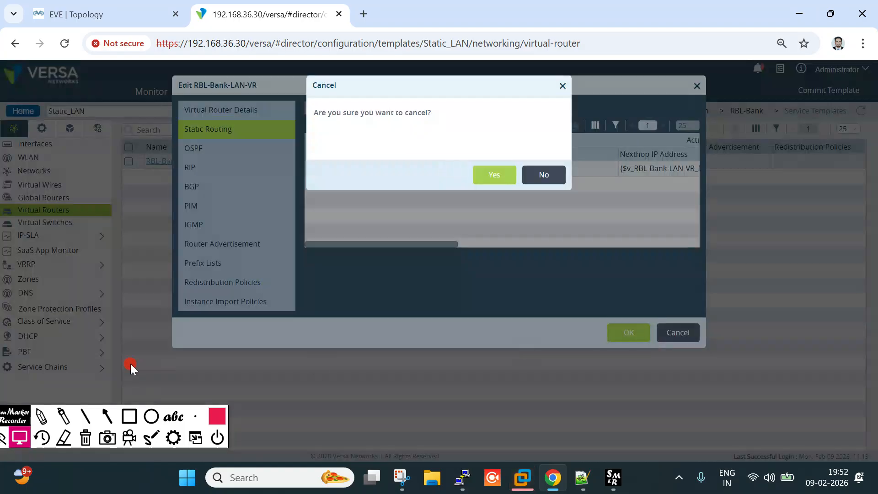
click(487, 182)
click(14, 112)
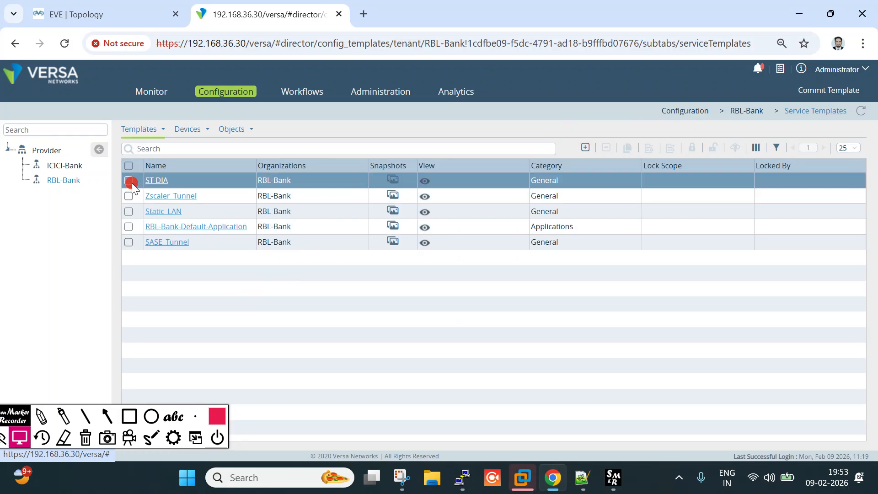
Clone Static_LAN, renaming Copy_of_Static_LAN to Static_LAN_More
click(129, 212)
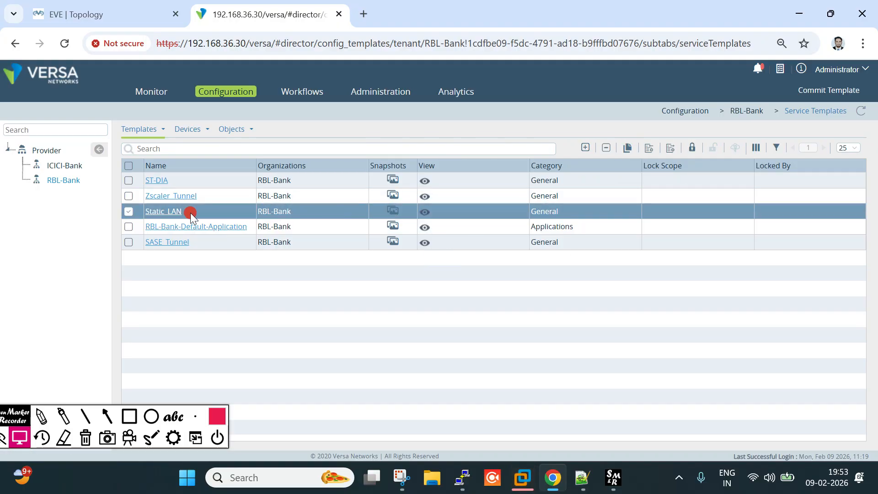
click(626, 147)
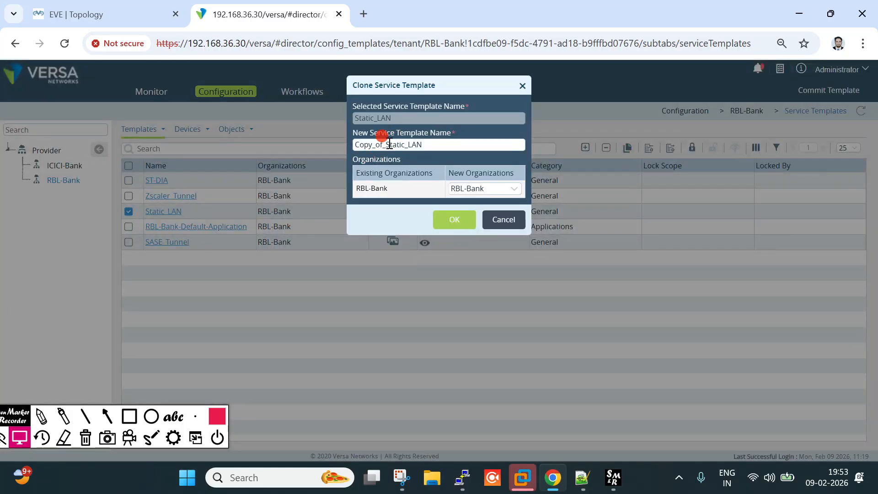
drag(389, 145, 271, 144)
key(BackSpace)
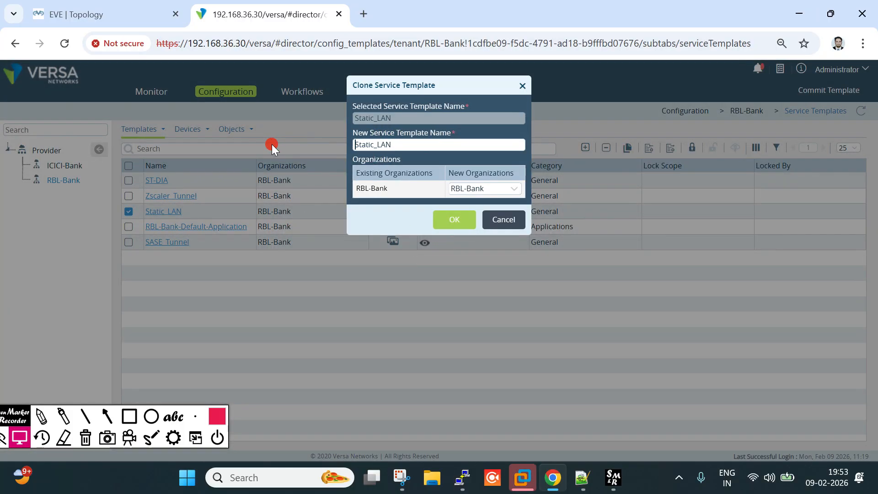
key(End)
text(_More)
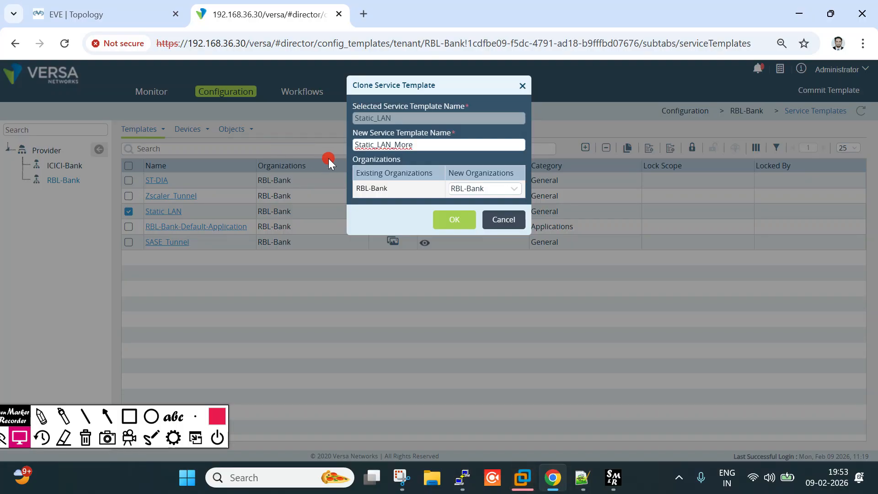
click(437, 220)
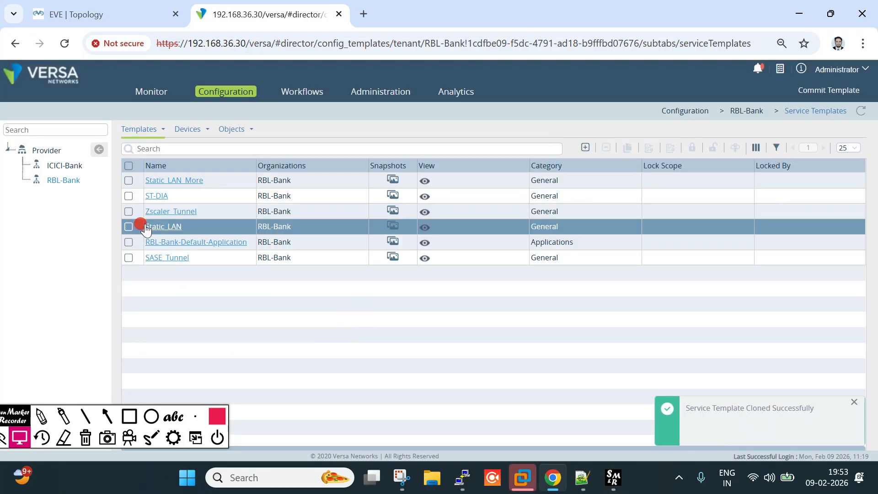
In Static_LAN_More's RBL-Bank-LAN-VR, clone the existing static route and save the router
click(175, 182)
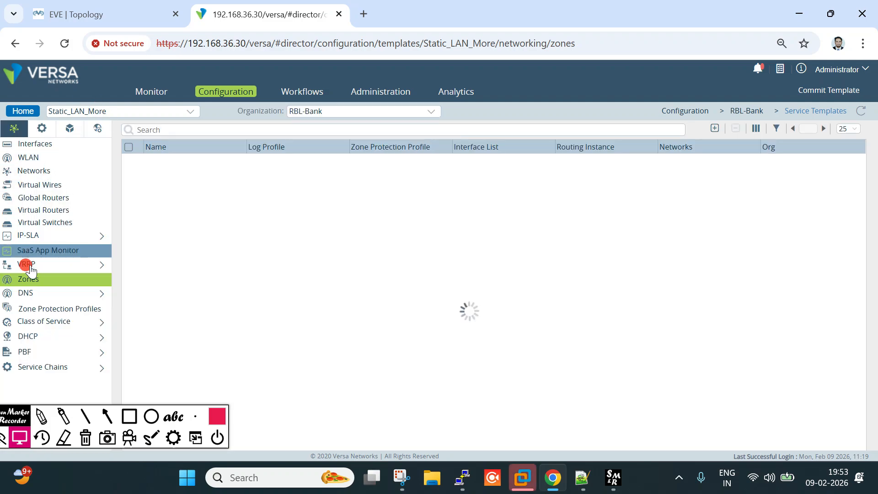
click(33, 210)
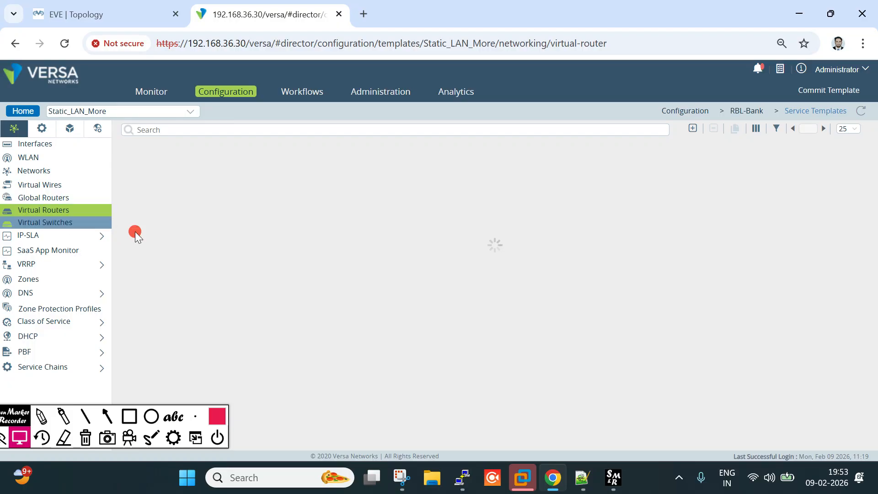
click(201, 163)
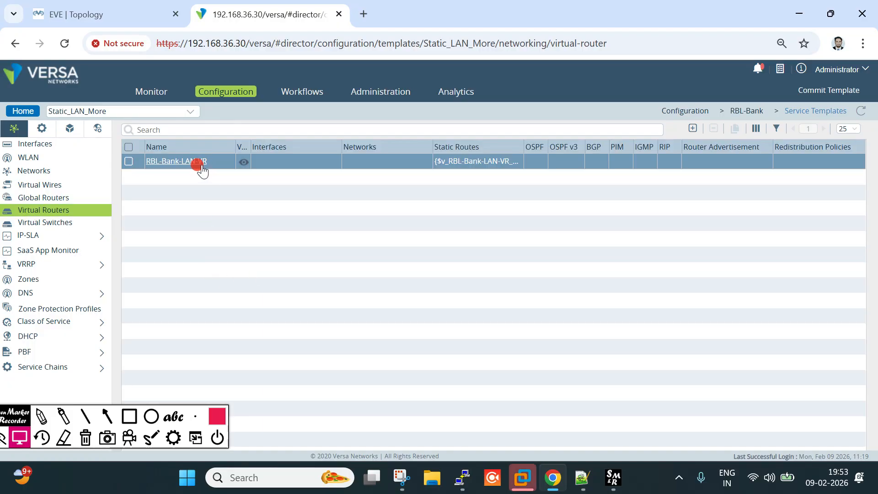
click(225, 130)
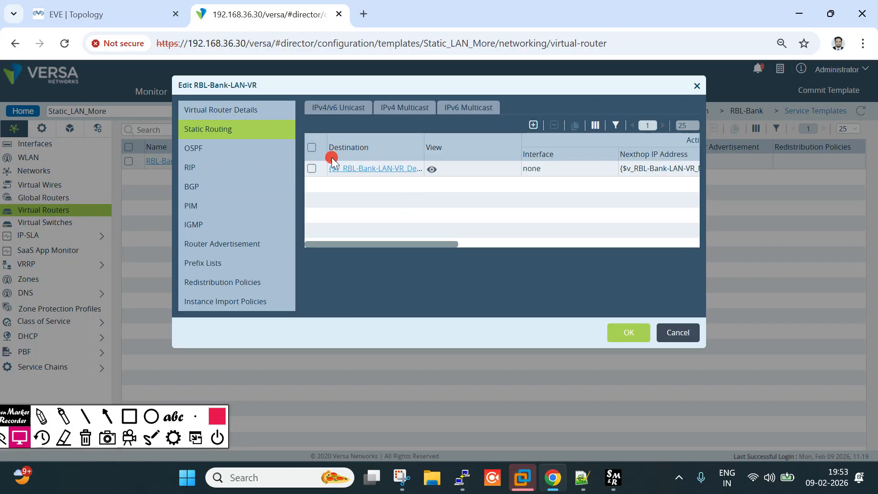
click(312, 170)
click(574, 129)
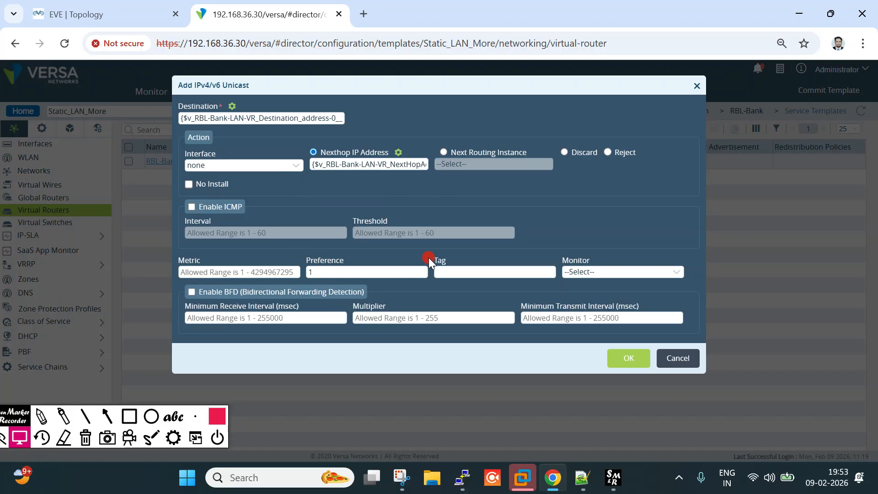
click(627, 359)
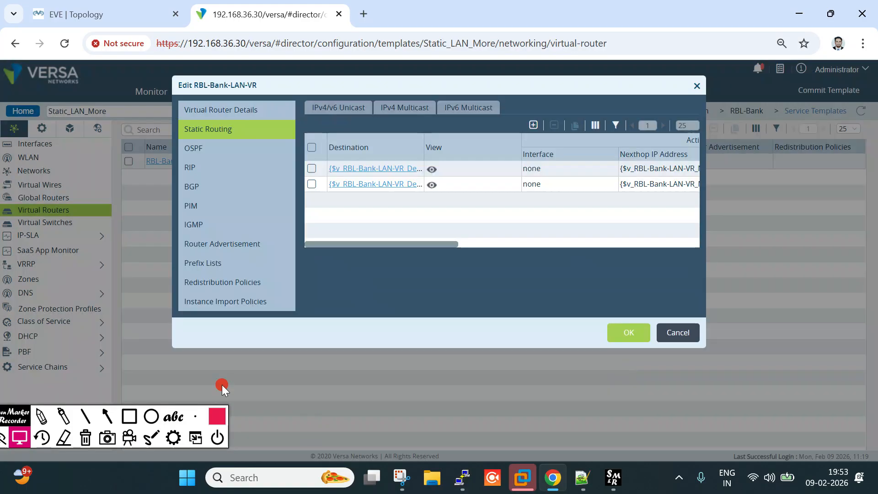
click(640, 339)
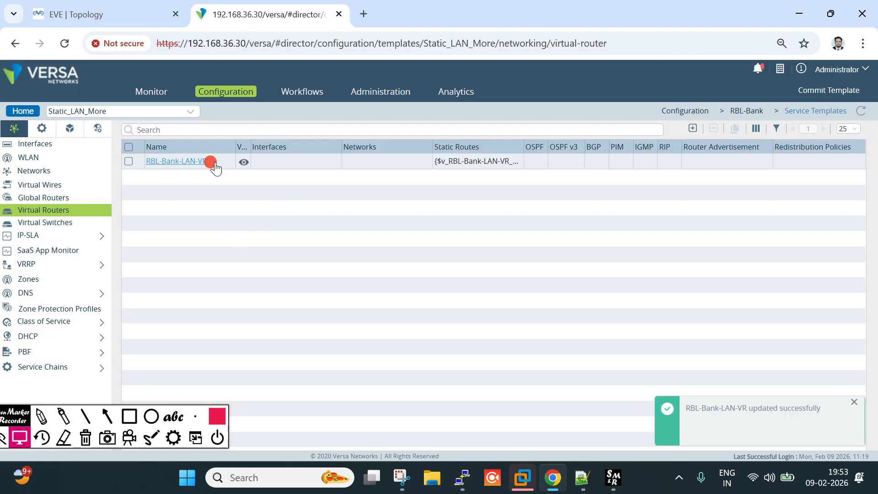
click(25, 111)
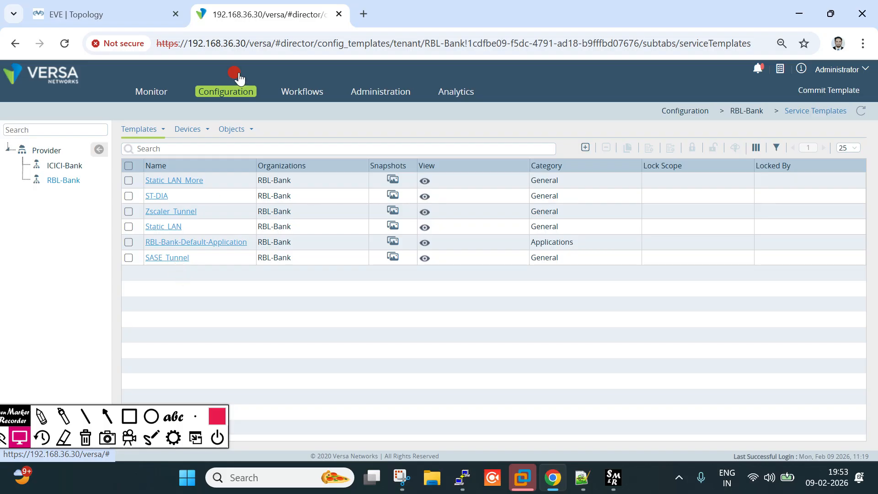
Show the EVE | Topology browser tab with the lab network
click(110, 14)
click(222, 18)
click(117, 9)
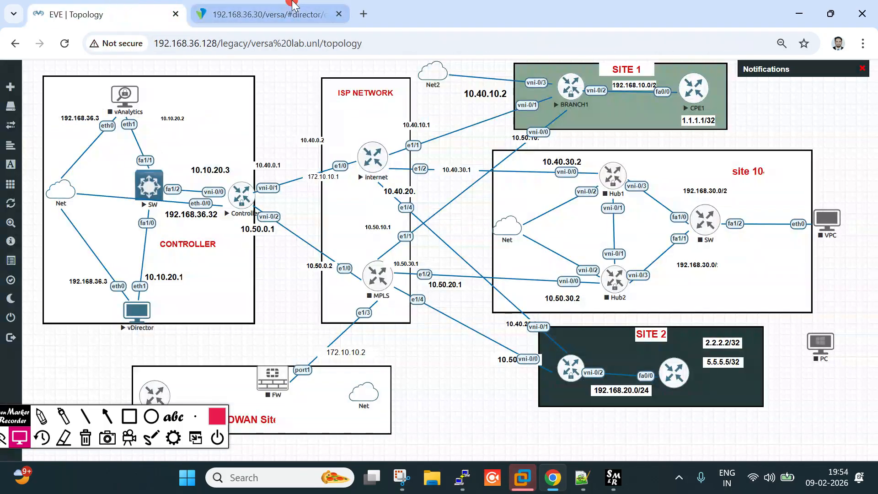
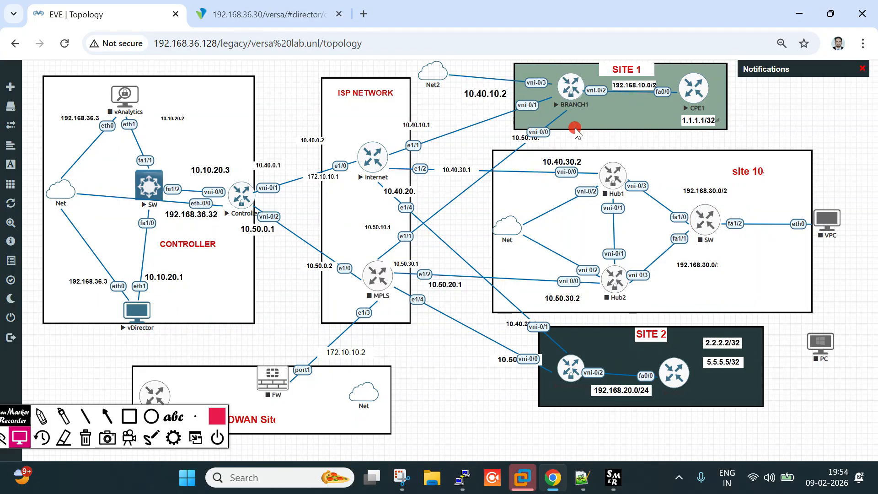
Return to the Versa Director tab listing RBL-Bank's six service templates
click(264, 12)
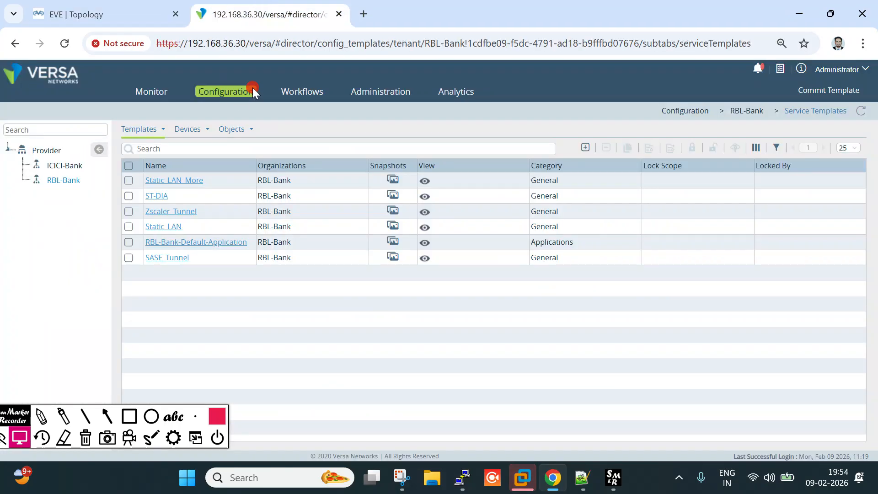
click(142, 13)
click(270, 13)
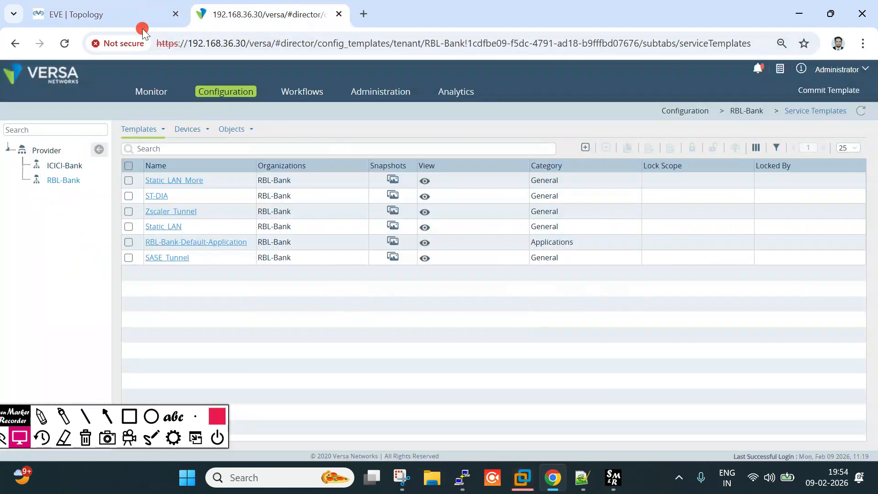
click(137, 14)
click(265, 14)
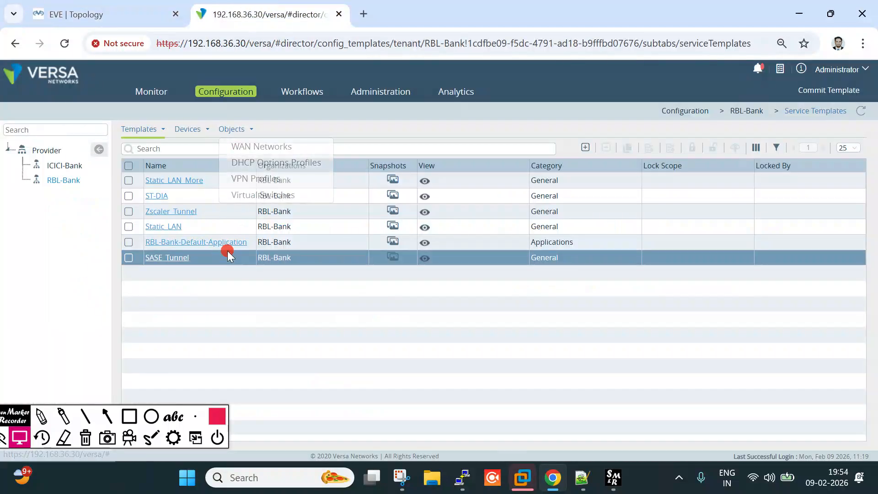
Open device group DG_Spoke_Branch2's post-staging template associations
mouse_move(192, 134)
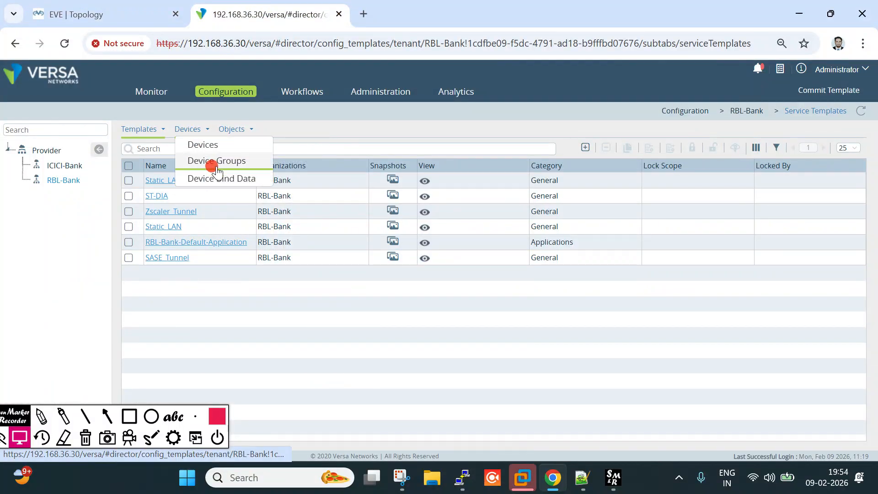
click(216, 169)
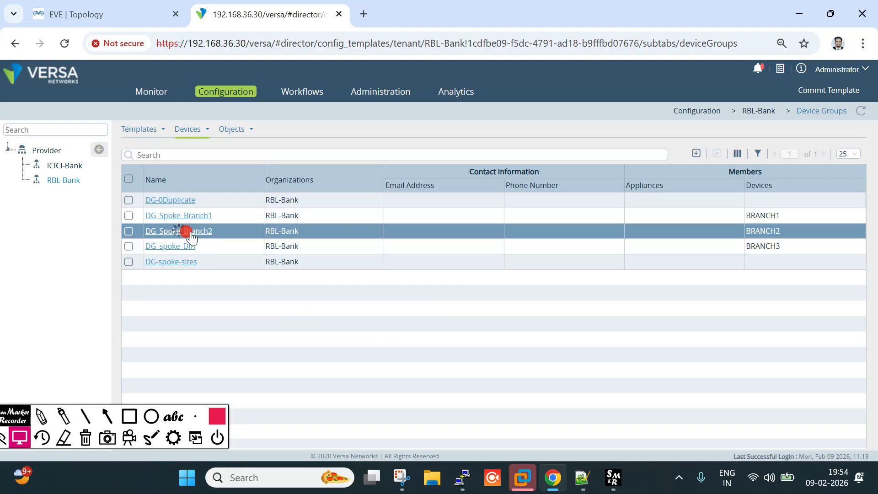
click(181, 230)
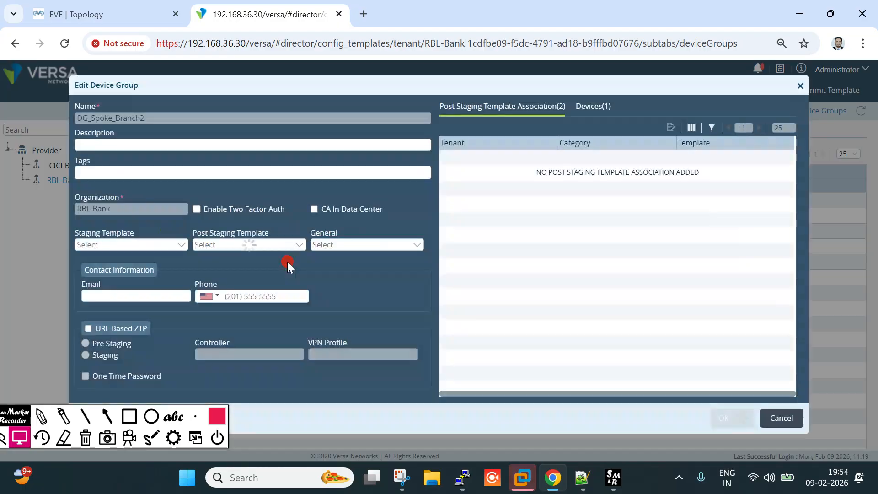
click(676, 128)
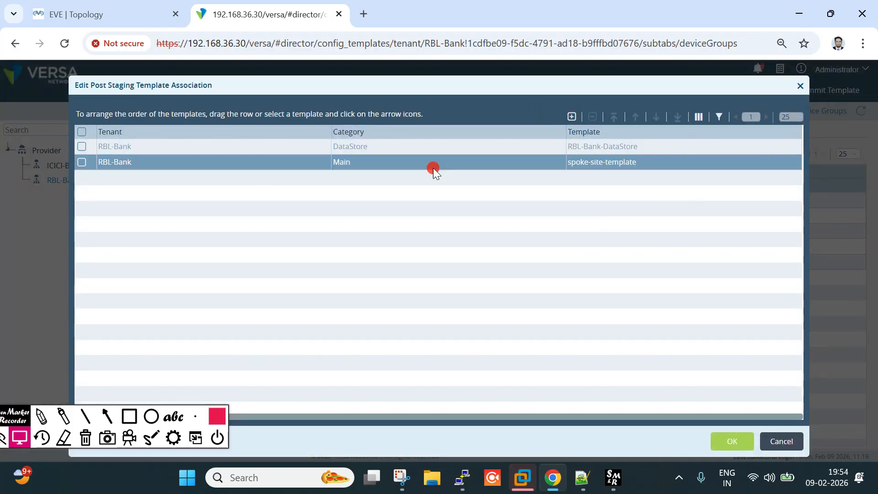
Add an RBL-Bank, General, Static_LAN_More association and save DG_Spoke_Branch2
click(572, 116)
click(336, 118)
click(325, 131)
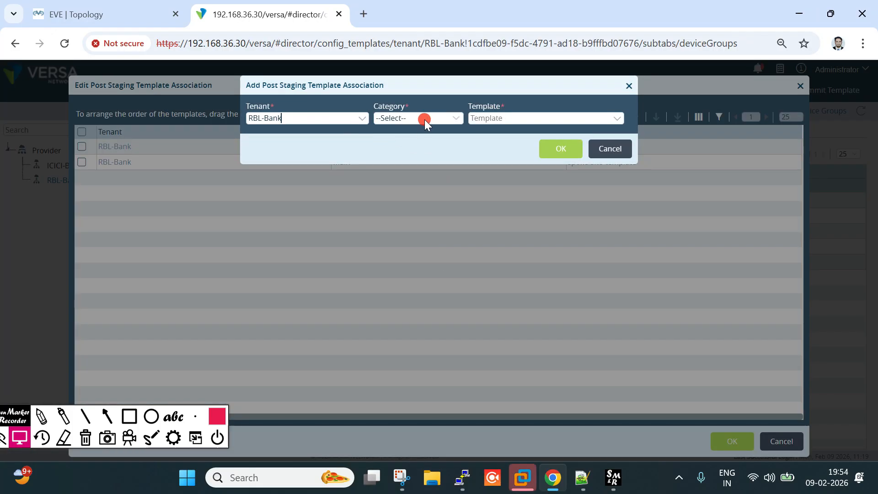
click(424, 118)
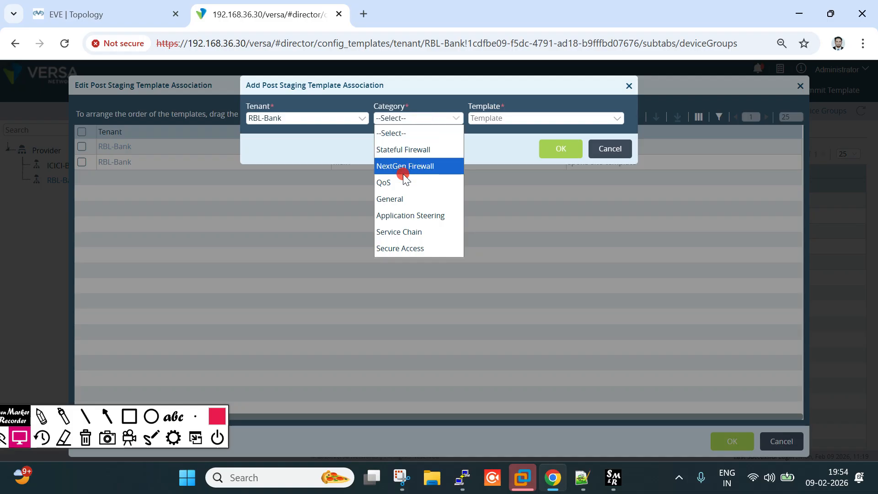
click(407, 197)
click(514, 118)
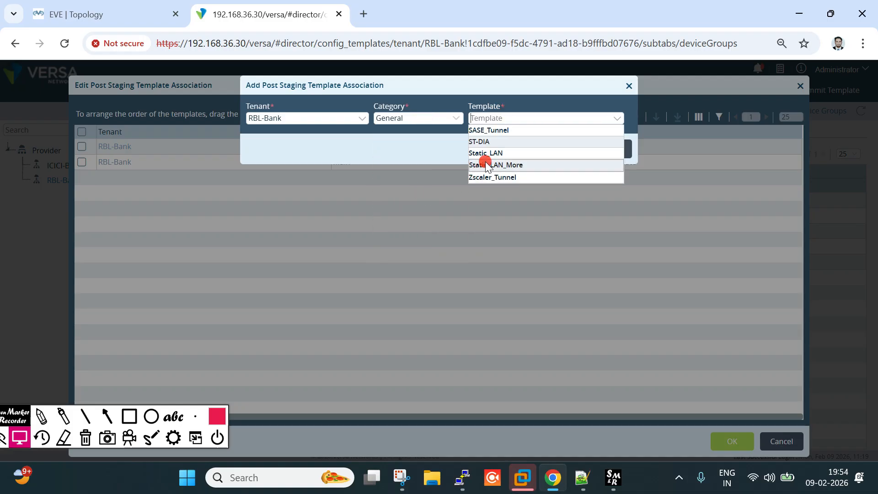
click(484, 165)
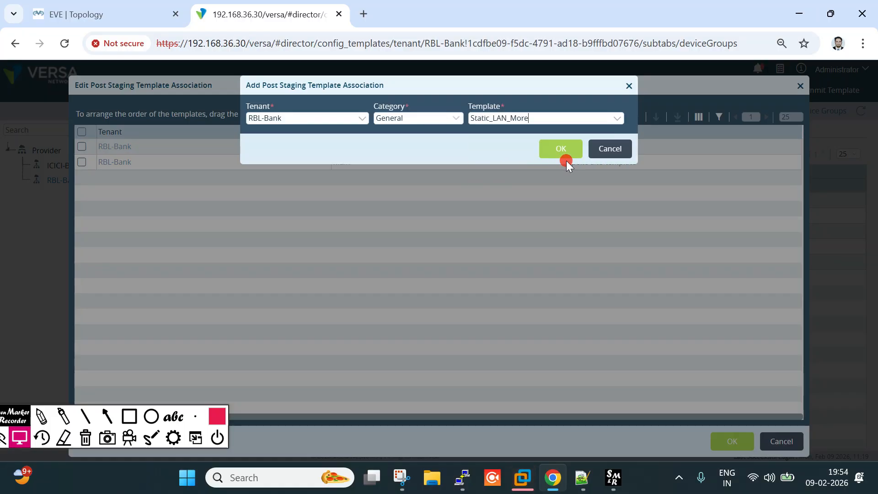
click(566, 159)
click(732, 441)
click(712, 423)
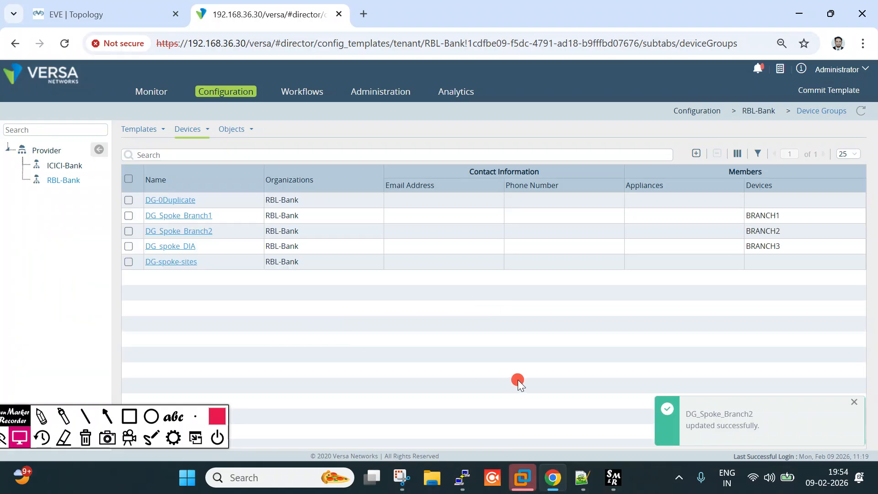
Review BRANCH2's bind-data template variables, closing the popup without changes
click(302, 91)
click(149, 177)
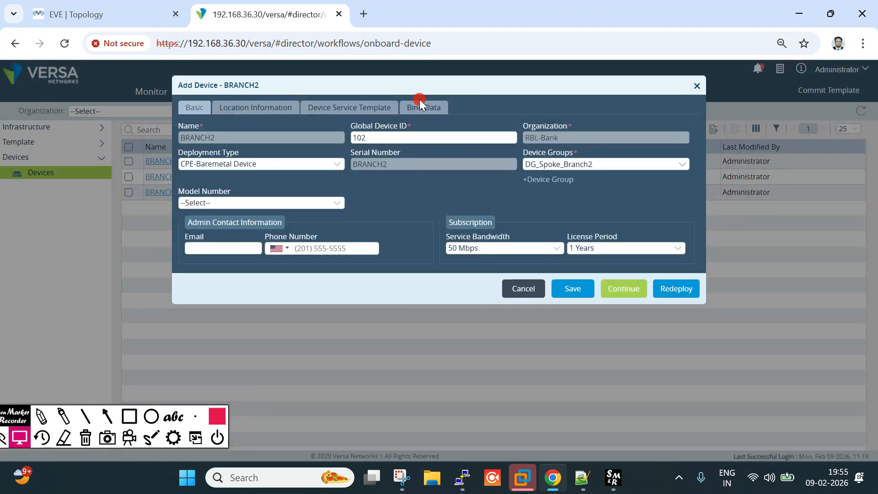
click(421, 109)
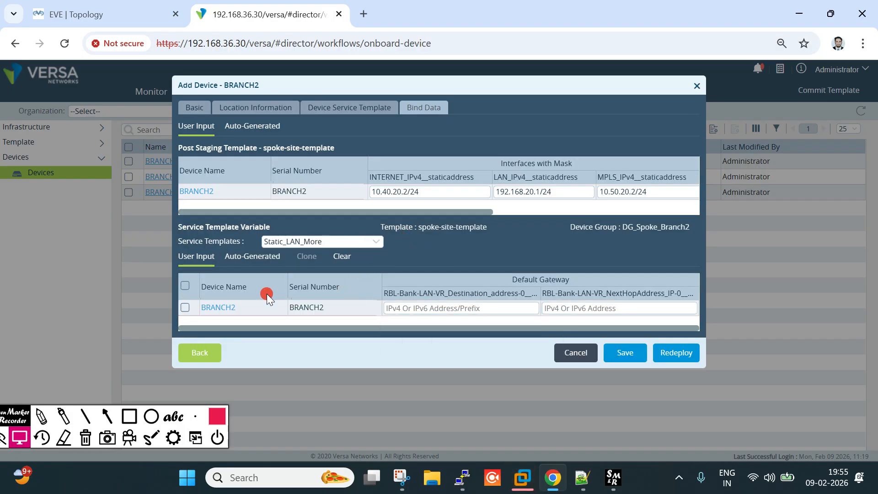
click(209, 307)
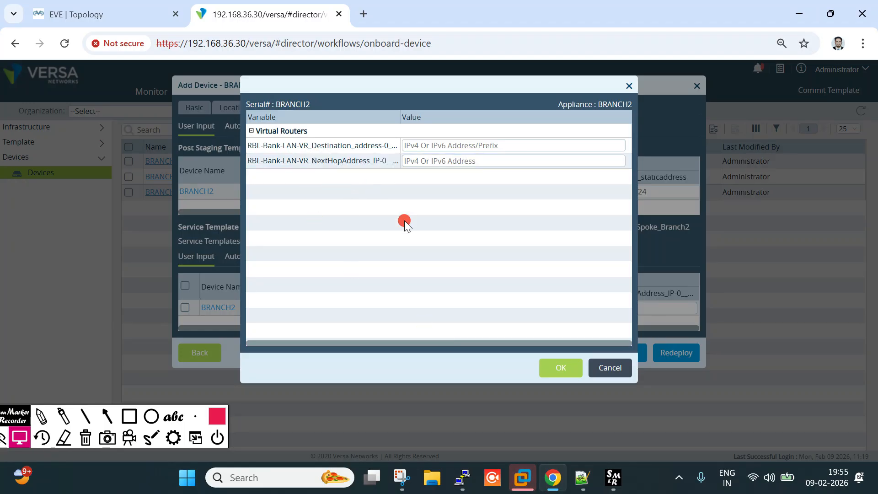
click(615, 369)
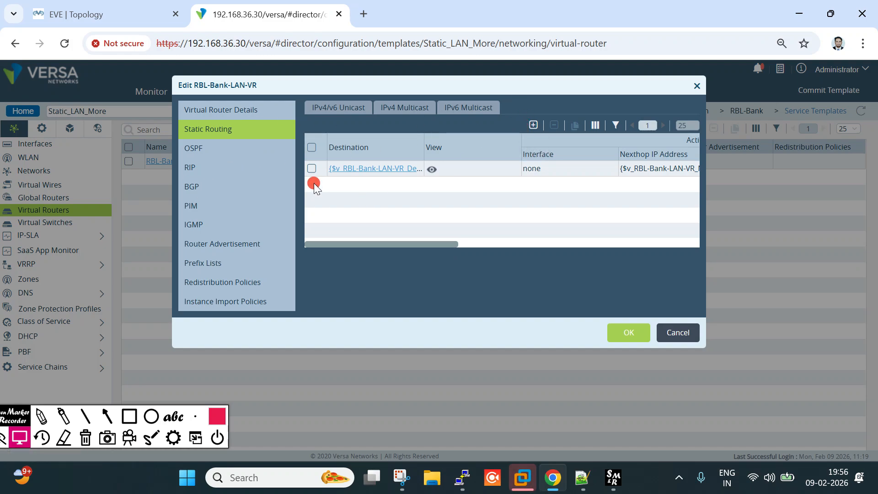
Try cloning the existing static route, then discard the clone
click(311, 170)
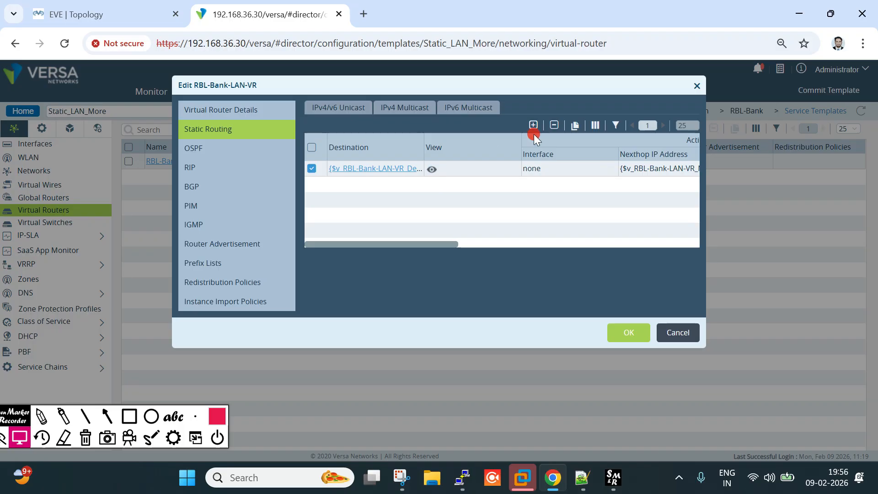
click(576, 136)
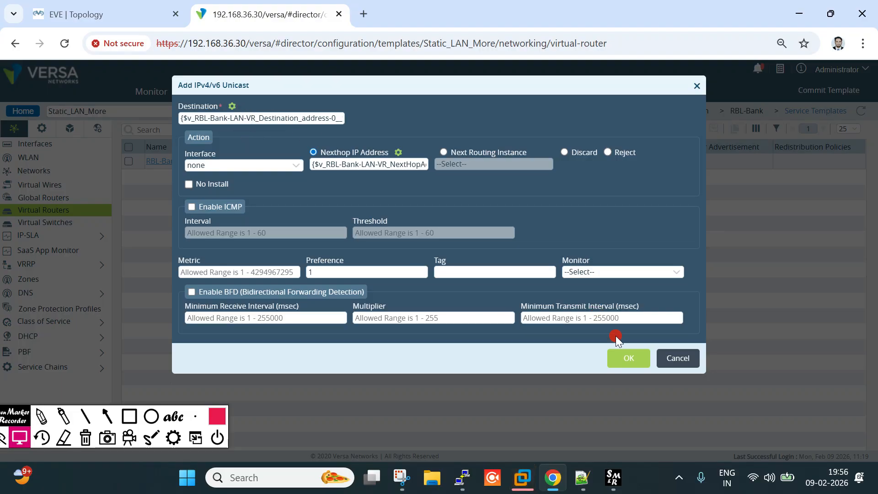
click(671, 359)
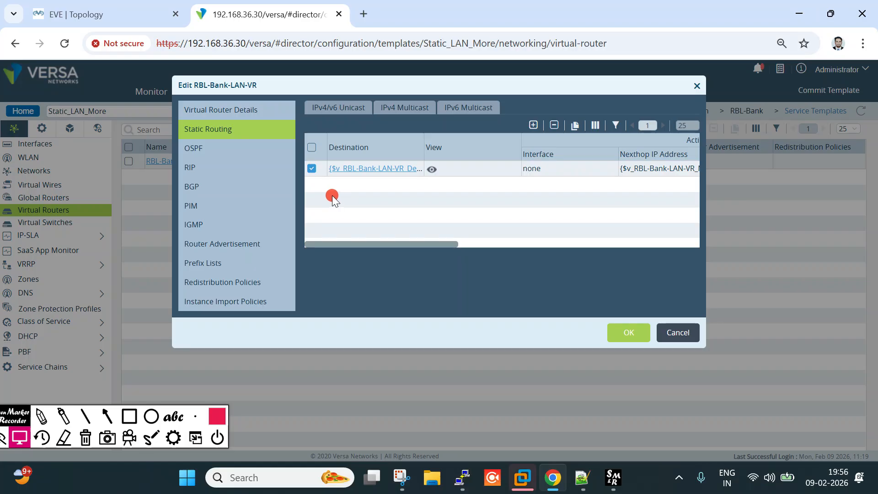
click(312, 170)
Add a second static route with variable destination and next hop, and save RBL-Bank-LAN-VR
click(534, 125)
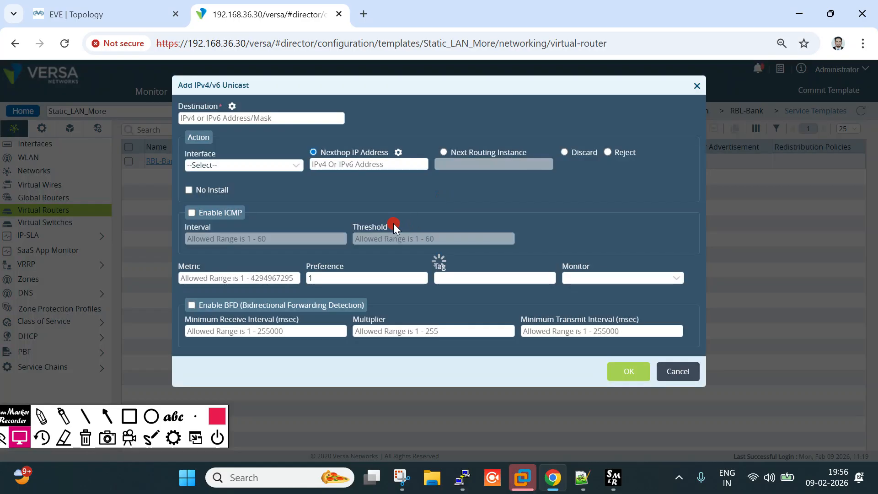
click(219, 116)
click(232, 107)
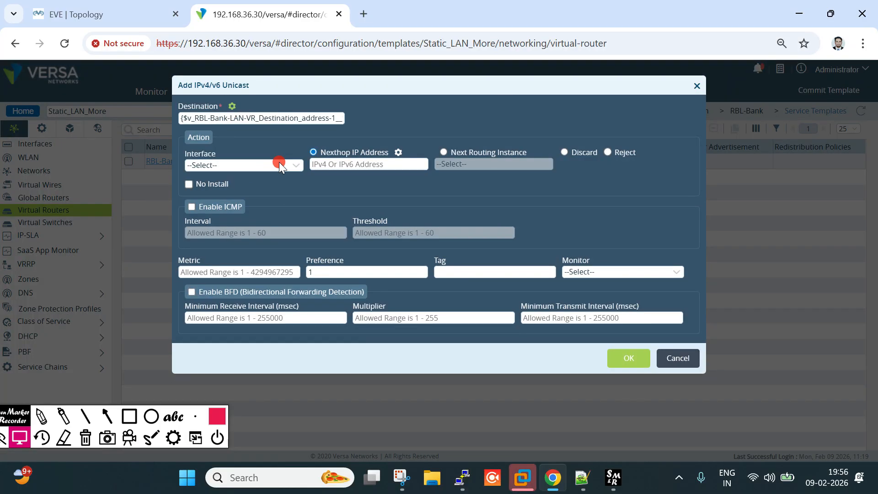
click(399, 153)
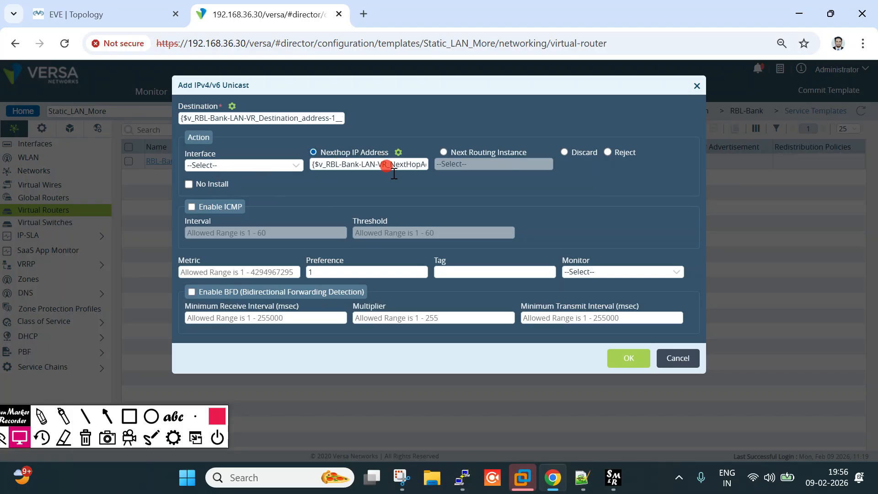
click(633, 362)
click(625, 332)
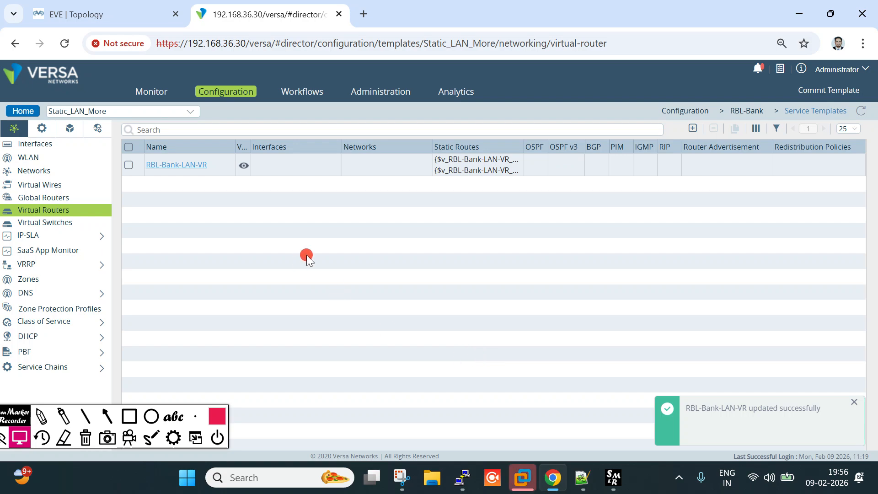
Open BRANCH2's bind-data variables and widen the columns to read the route variable names
click(302, 93)
click(163, 176)
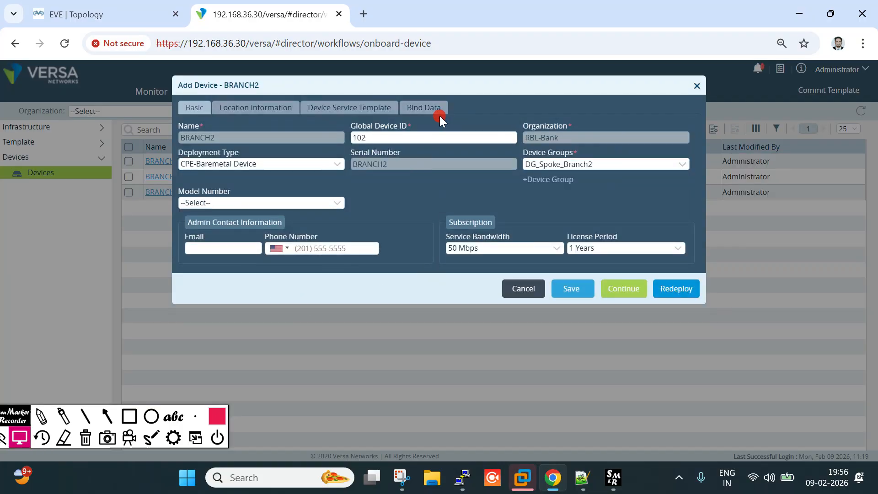
click(440, 114)
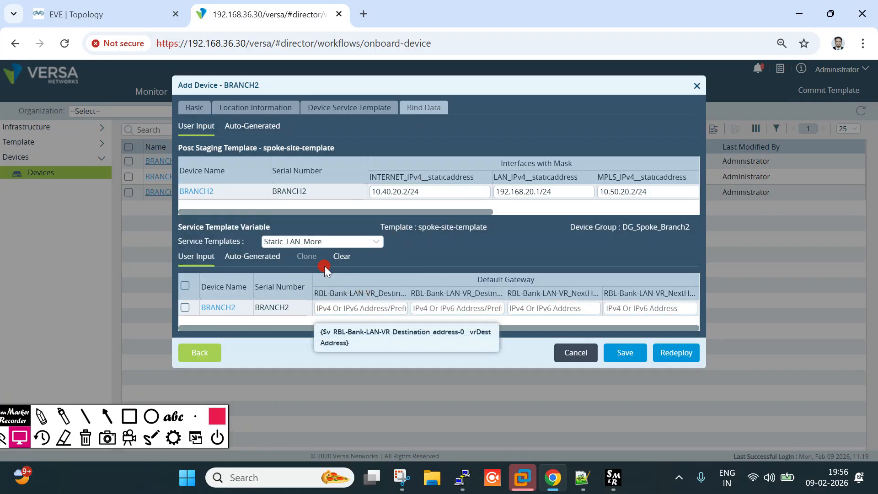
click(271, 240)
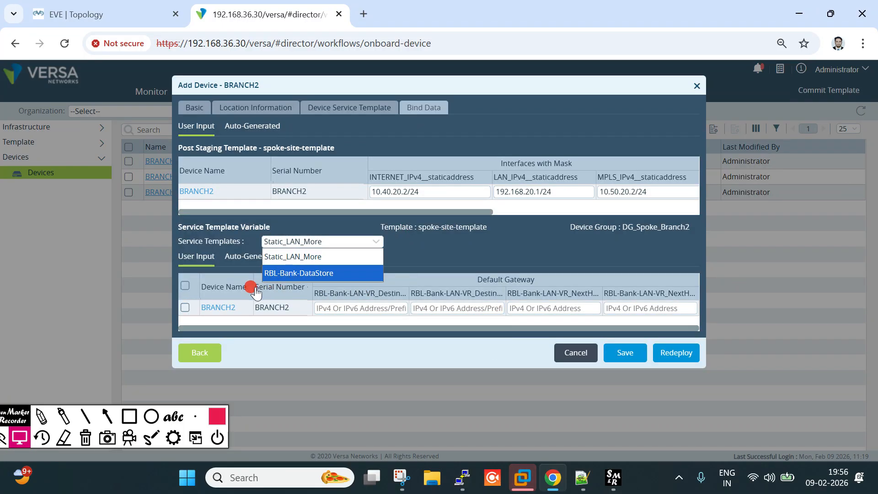
click(216, 307)
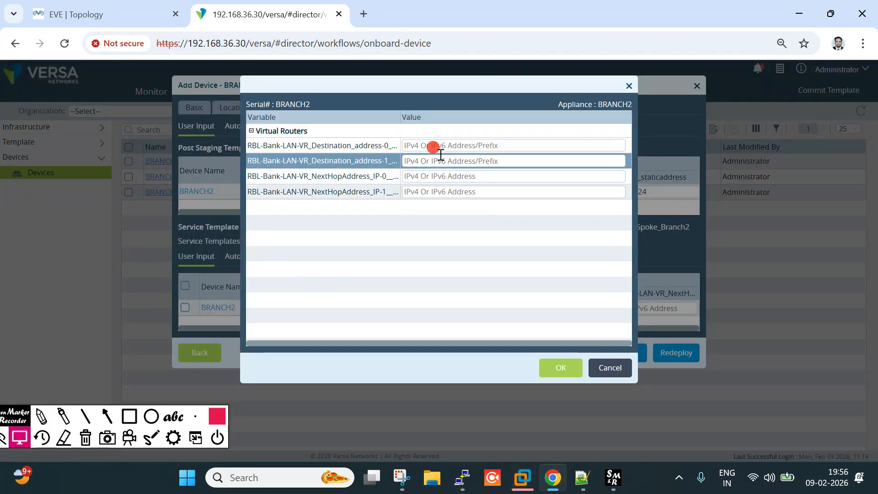
drag(400, 110, 428, 115)
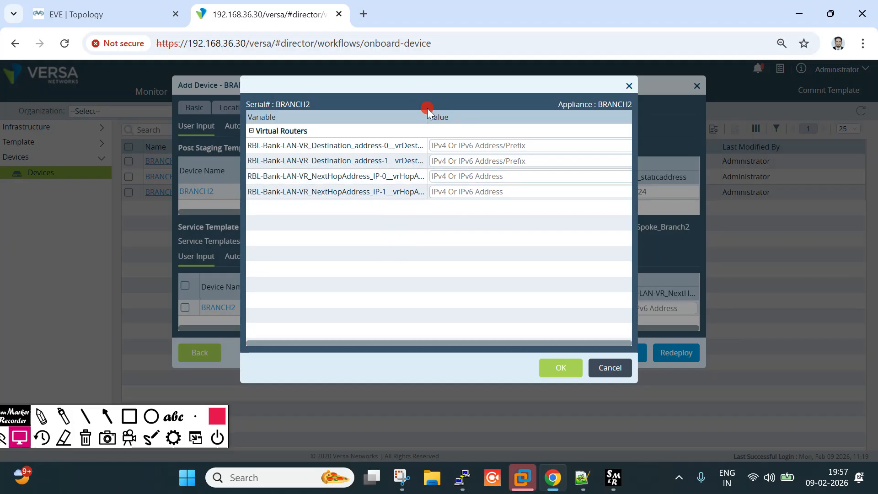
drag(428, 117, 463, 118)
click(514, 189)
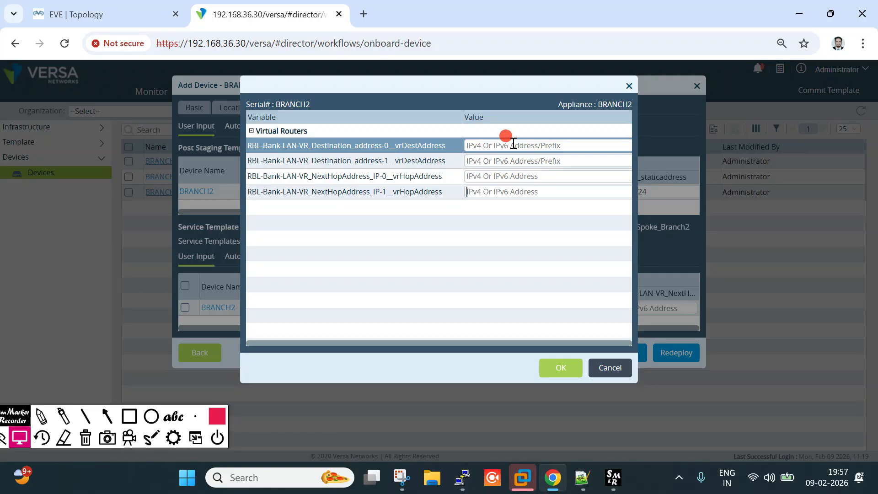
click(92, 14)
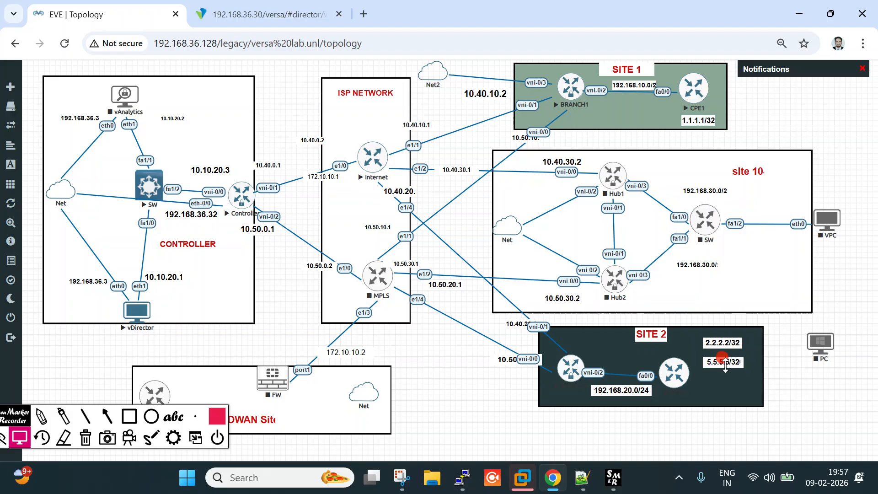
click(256, 6)
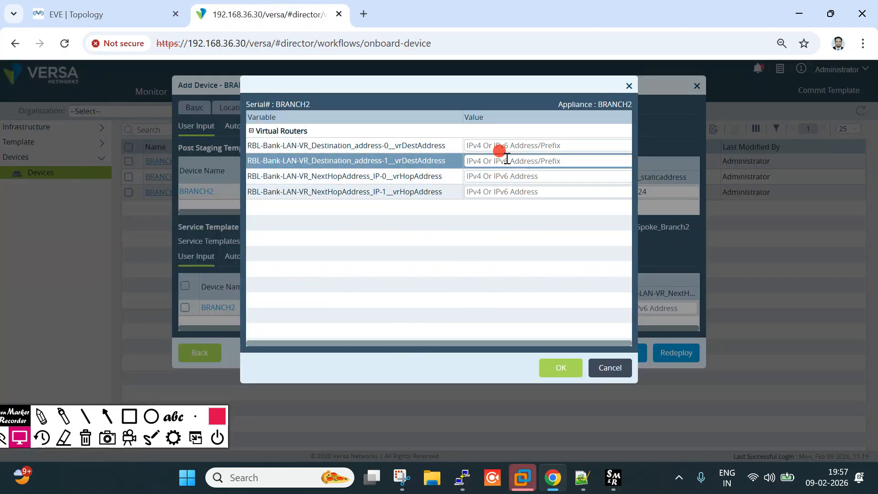
Enter route destinations 2.2.2.2/32 and 5.5.5.5/32
click(508, 145)
text(2.2.2.2/32)
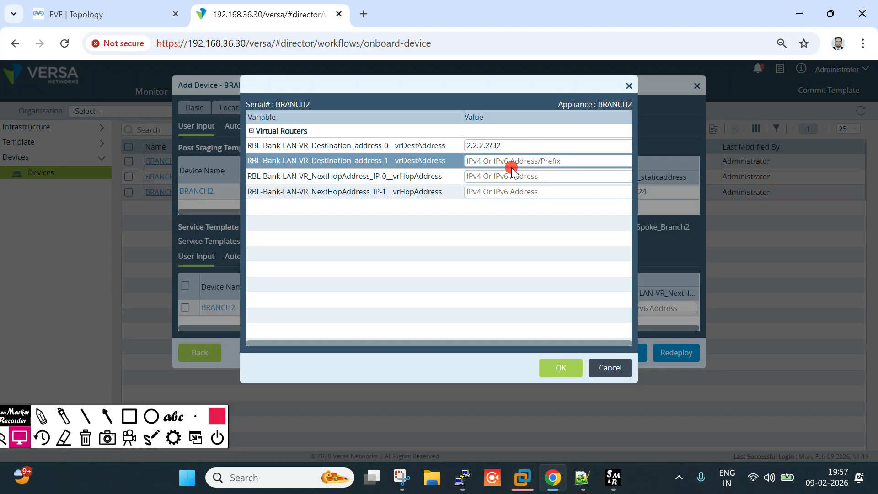
click(512, 161)
text(5.5.5.5/)
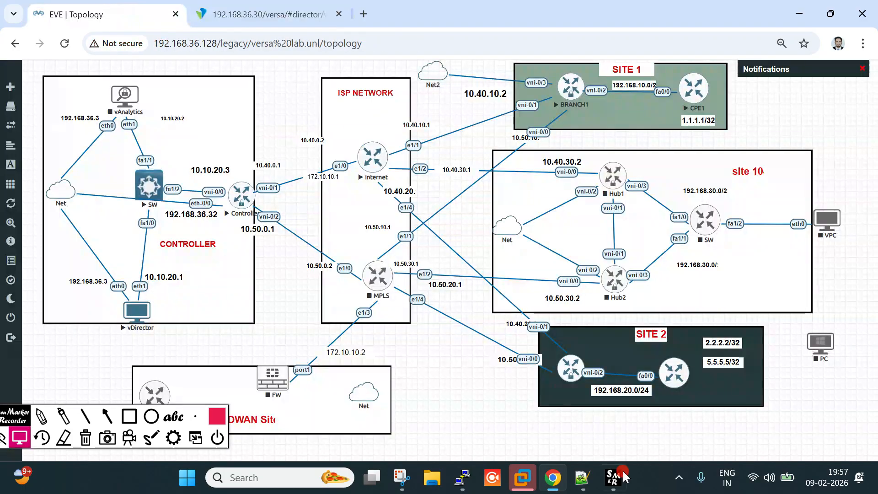
Set both next hops to 192.168.20.2, confirm, and redeploy BRANCH2
click(91, 14)
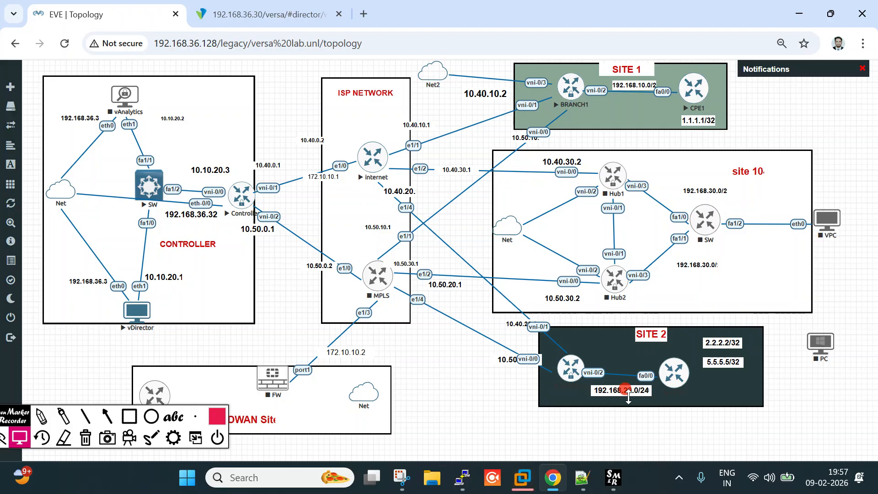
click(268, 15)
text(192.168)
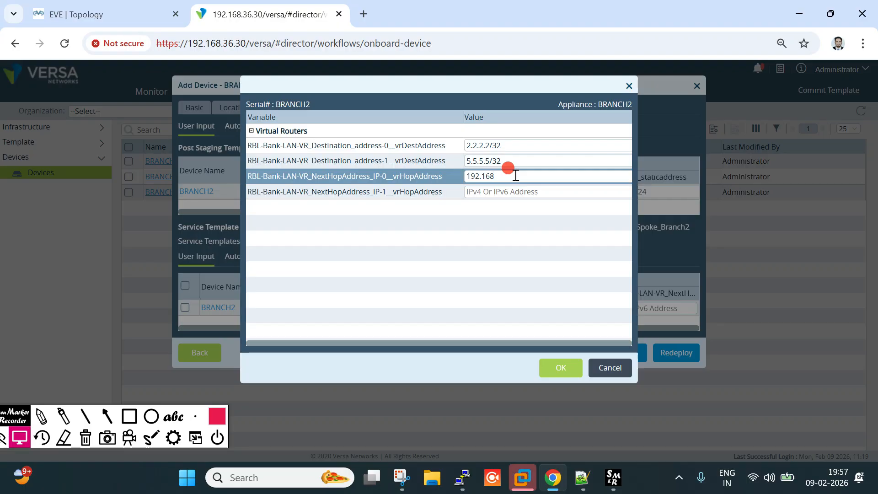
text(.20.2)
key(ctrl+a)
key(ctrl+c)
click(519, 191)
key(ctrl+v)
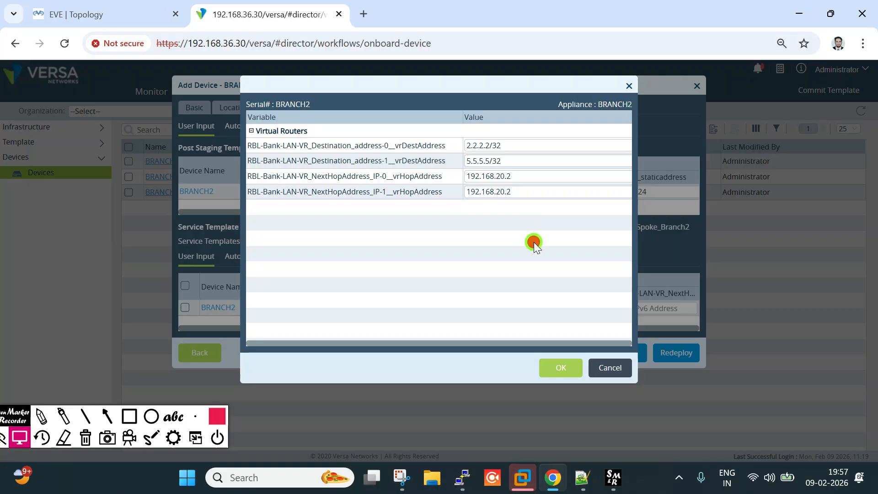
drag(509, 191, 442, 192)
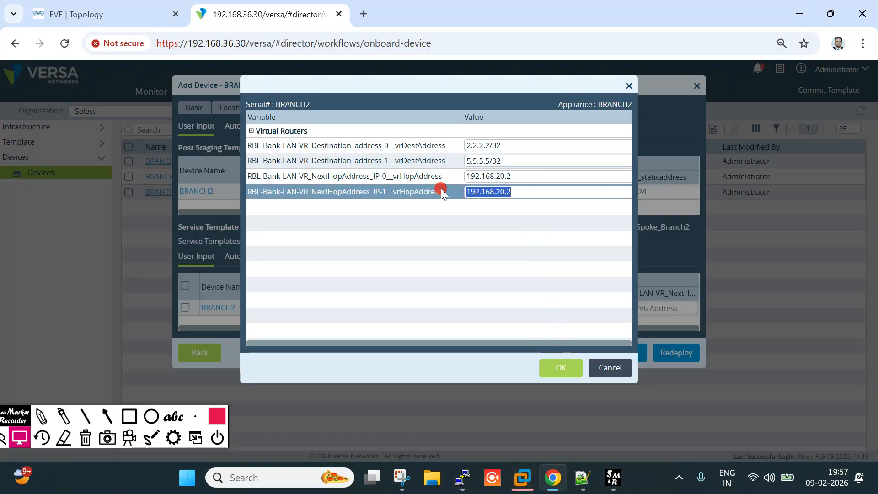
click(568, 372)
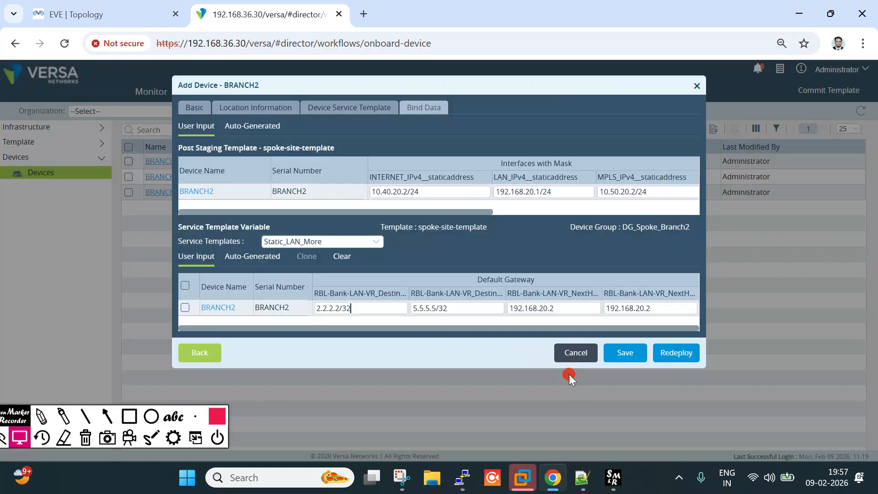
click(681, 356)
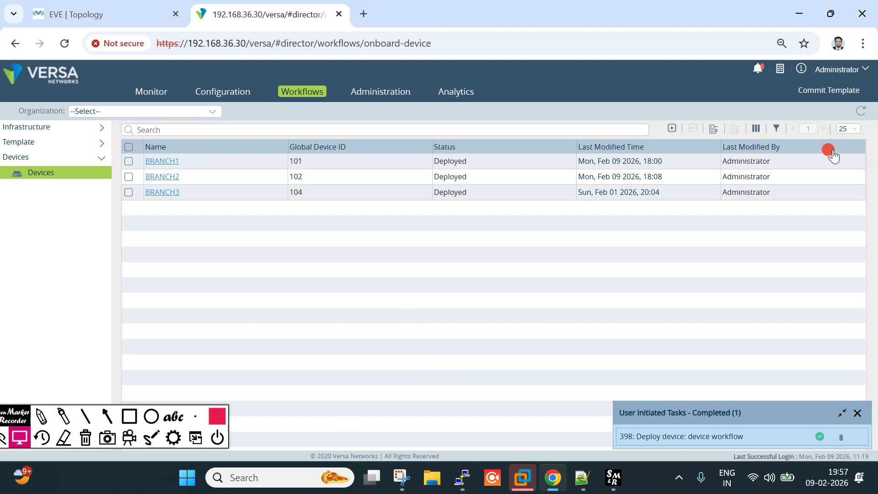
Set up a commit of RBL-Bank's Static_LAN_More template with Auto Merge, selecting BRANCH2
click(825, 91)
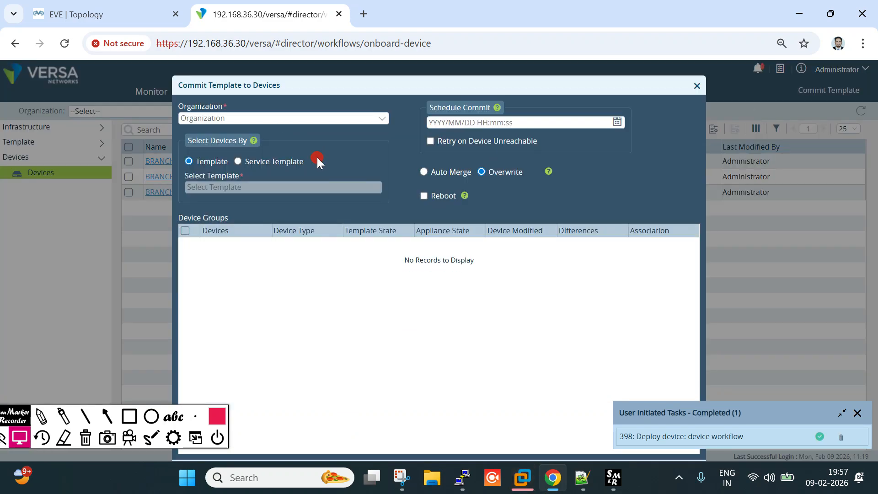
click(340, 121)
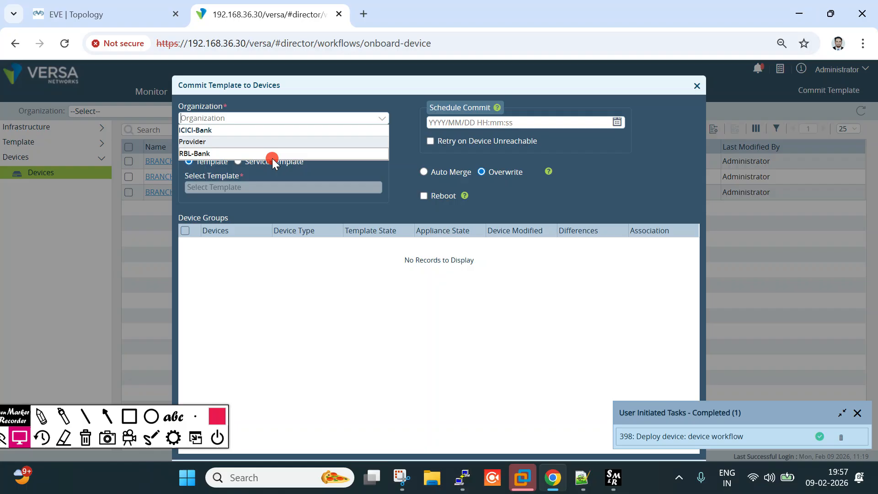
click(246, 152)
click(248, 163)
click(271, 187)
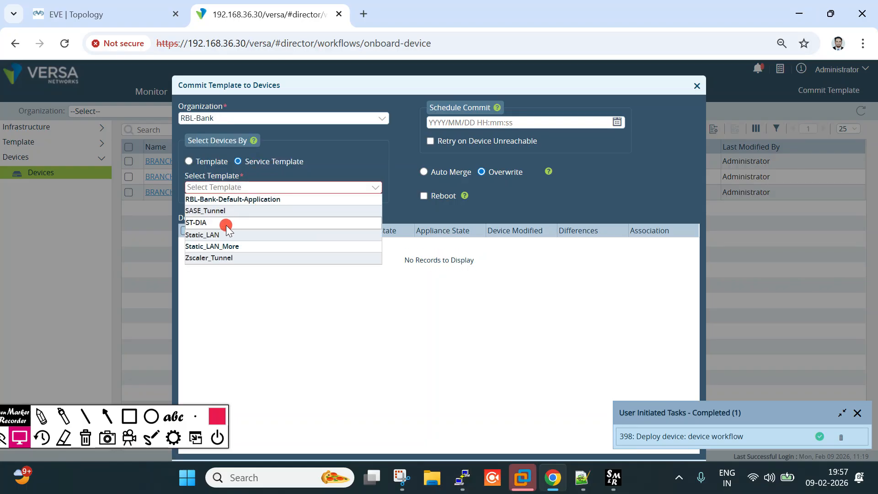
click(219, 246)
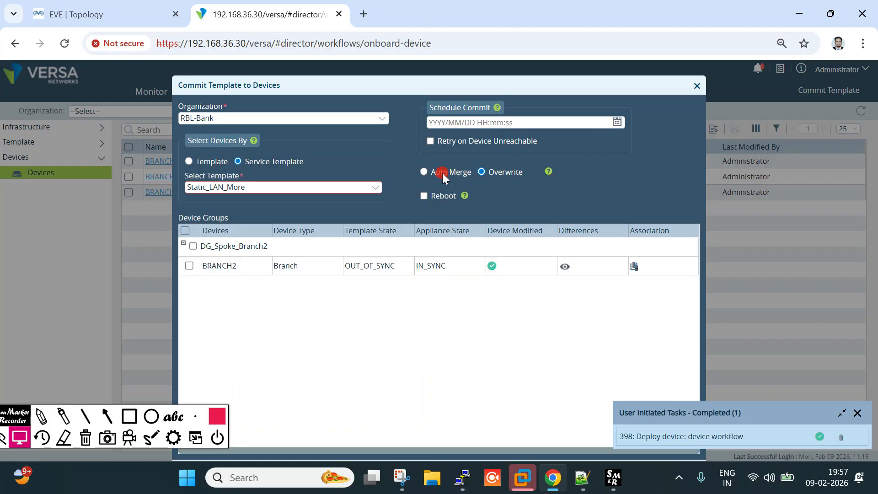
click(423, 172)
click(367, 269)
click(189, 265)
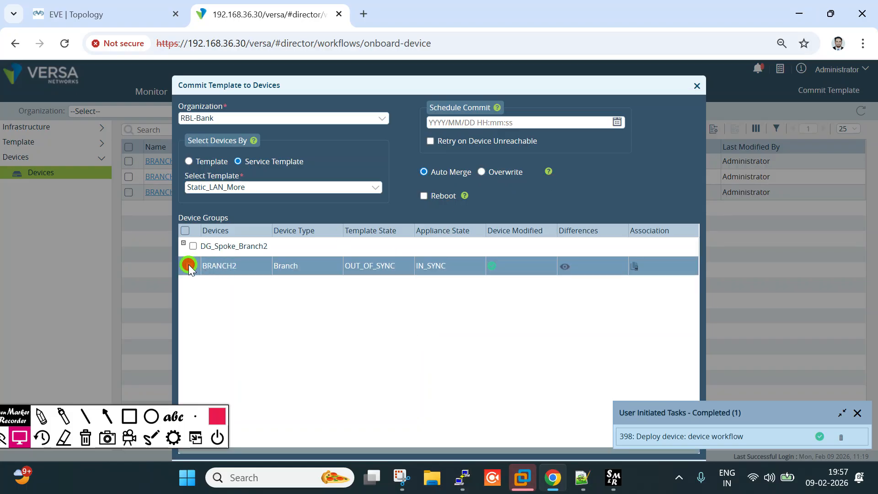
Check the diff adds routes 2.2.2.2/32 and 5.5.5.5/32, then commit to BRANCH2
click(565, 267)
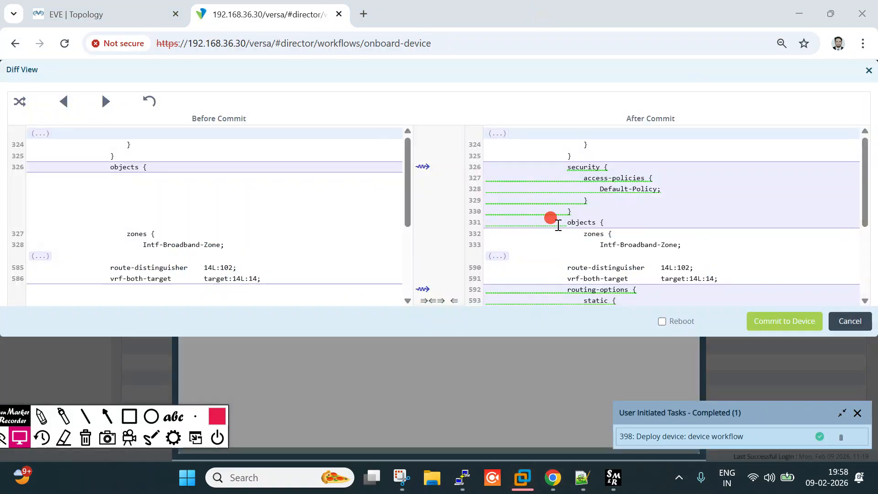
scroll(557, 219, down, 3)
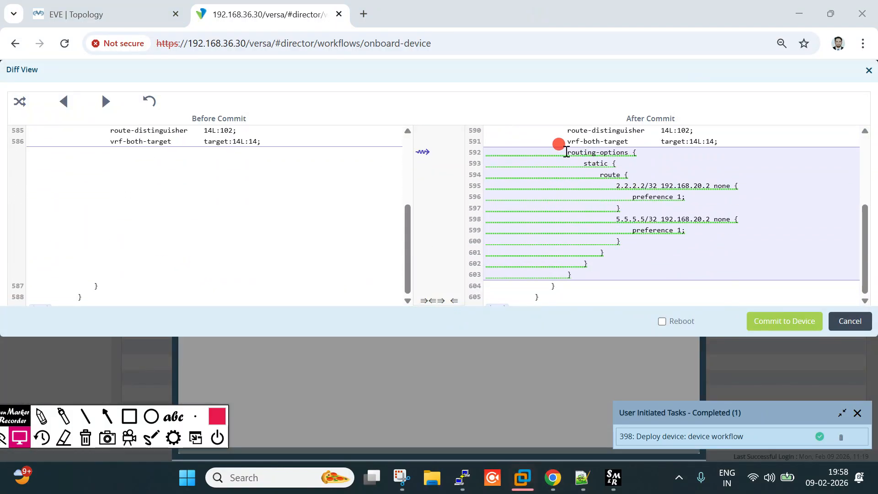
scroll(590, 161, up, 3)
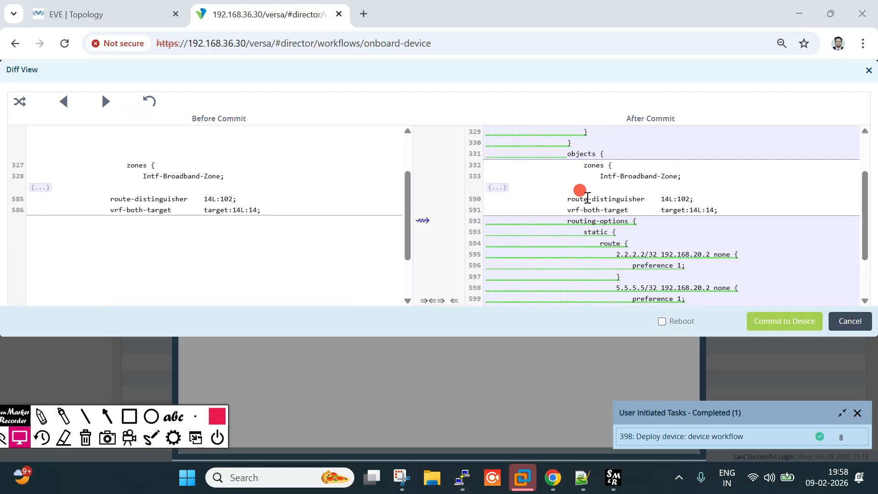
drag(598, 243, 629, 244)
scroll(633, 273, down, 3)
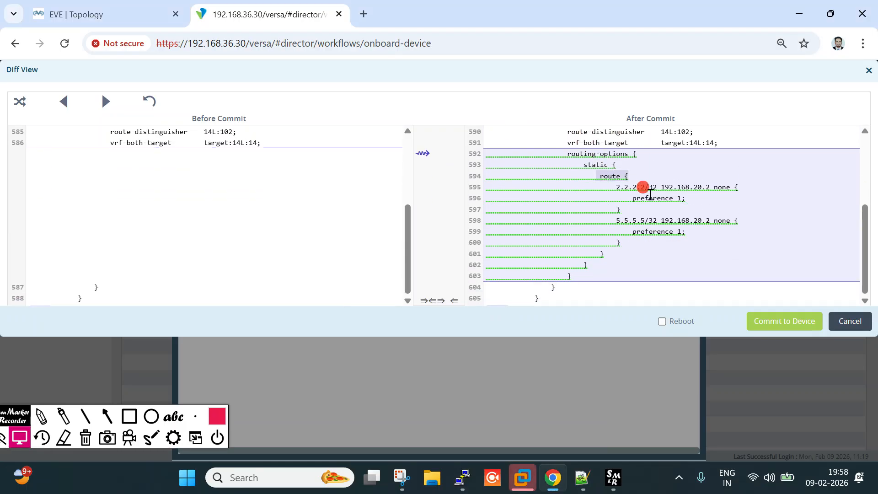
drag(615, 185, 718, 191)
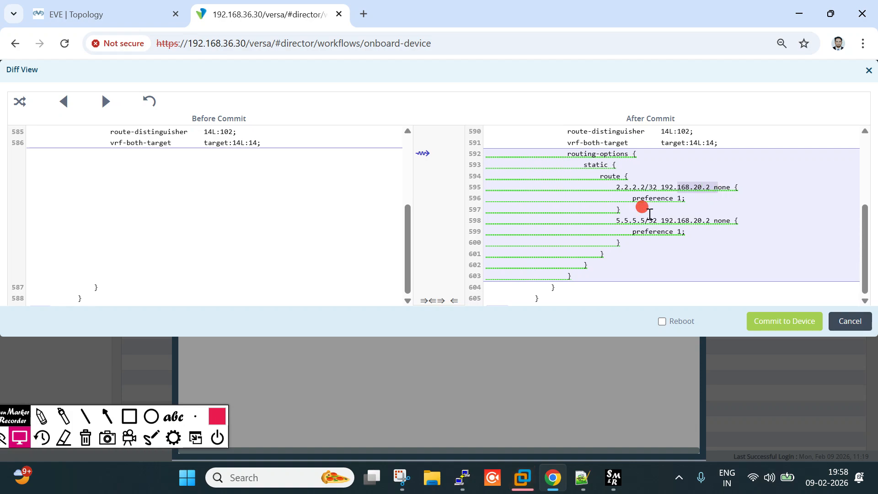
drag(616, 221, 688, 219)
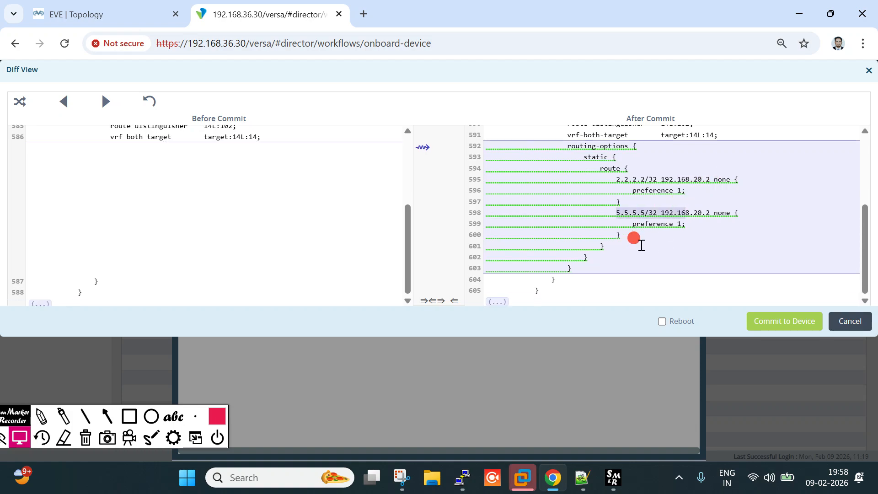
click(780, 321)
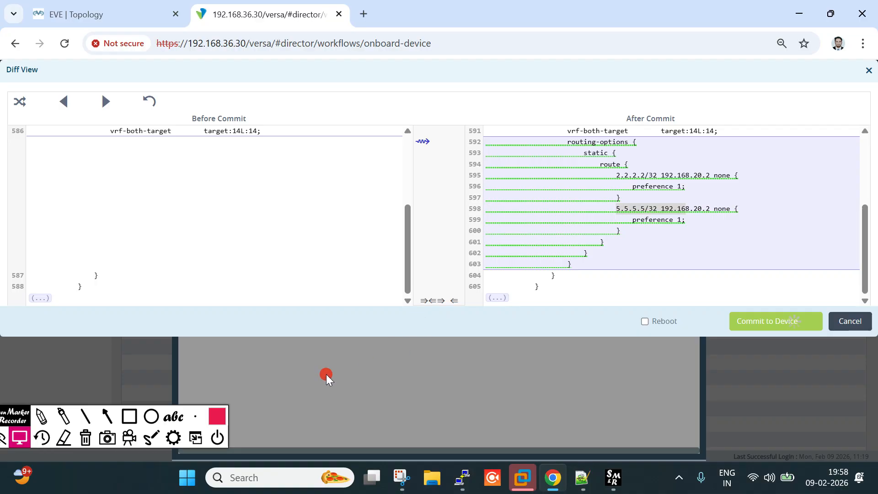
Bring the BRANCH2 PuTTY console forward, resize it, and highlight its earlier BGP and connected routes
mouse_move(457, 483)
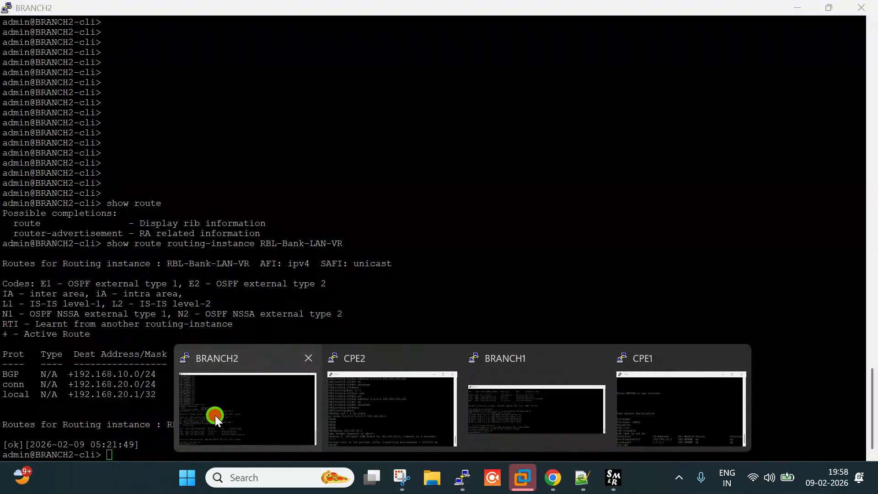
click(215, 415)
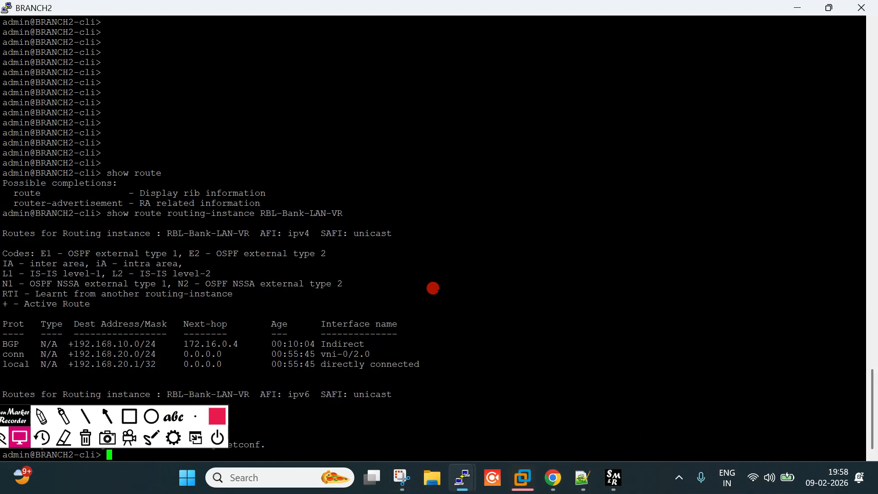
drag(19, 418, 0, 392)
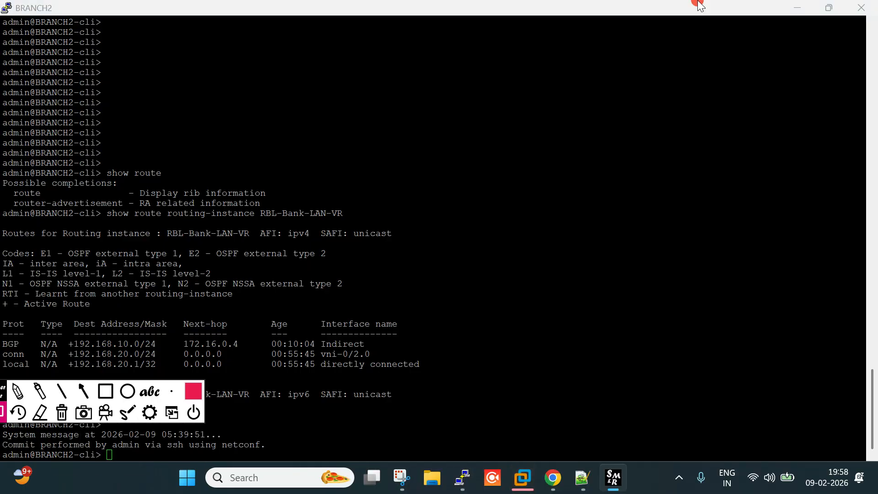
click(829, 8)
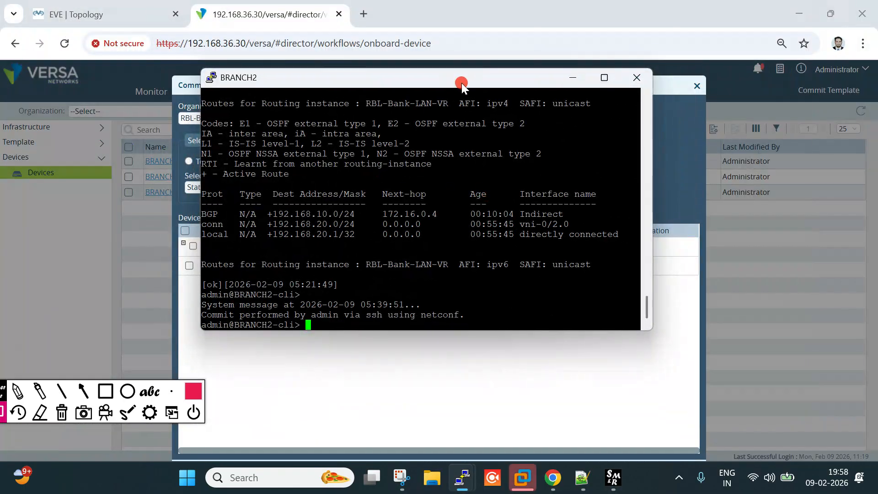
drag(462, 81, 305, 42)
drag(496, 182, 792, 180)
key(Return)
key(Return)
key(Return)
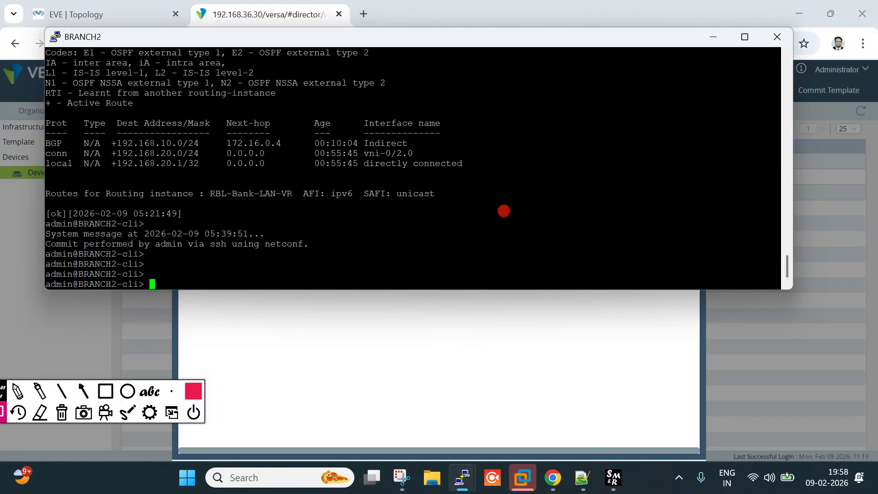
drag(118, 142, 220, 153)
drag(125, 170, 250, 170)
click(482, 197)
Rerun show route routing-instance RBL-Bank-LAN-VR, pointing out static routes 2.2.2.2/32 and 5.5.5.5/32
key(Up)
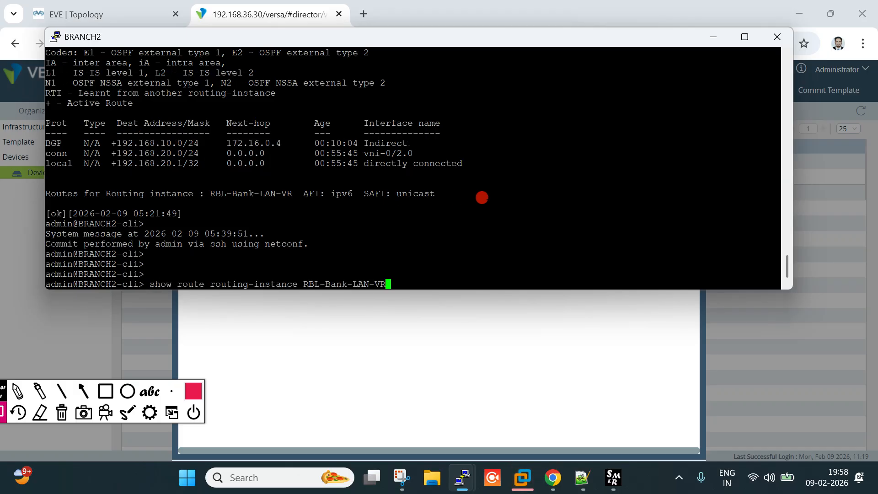
key(Return)
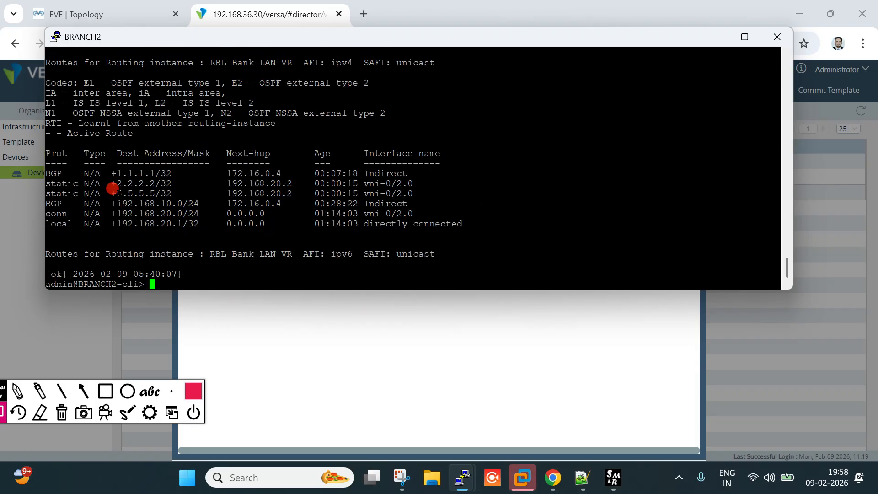
drag(117, 193, 182, 193)
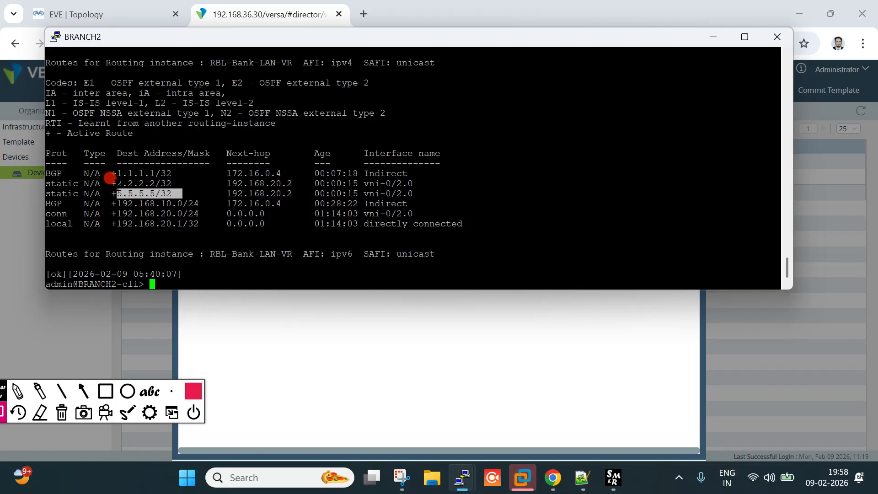
drag(117, 184, 187, 184)
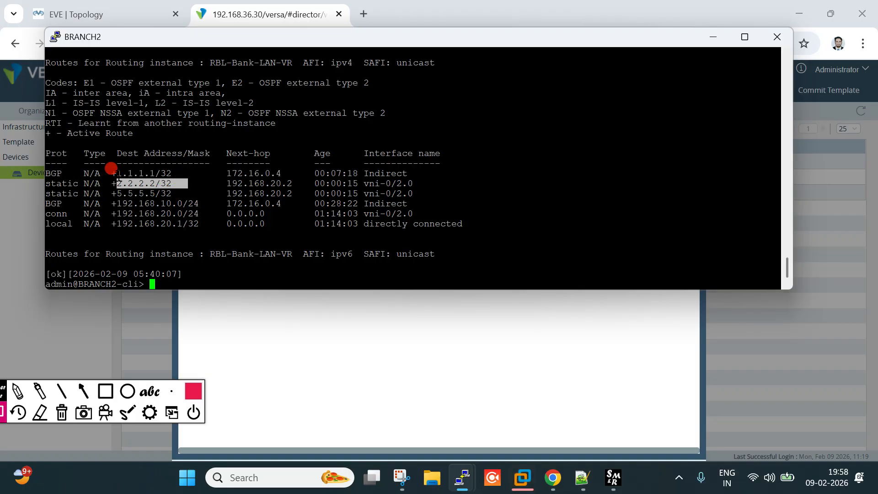
drag(117, 173, 198, 174)
drag(81, 166, 41, 165)
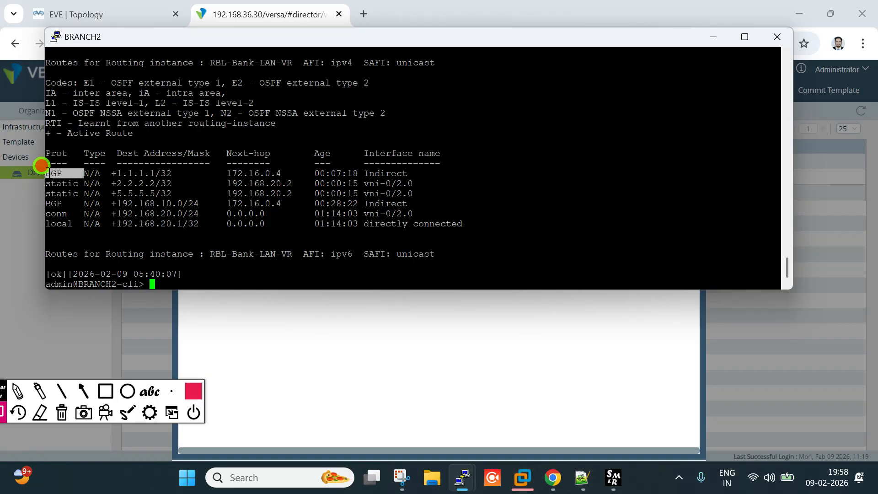
click(142, 175)
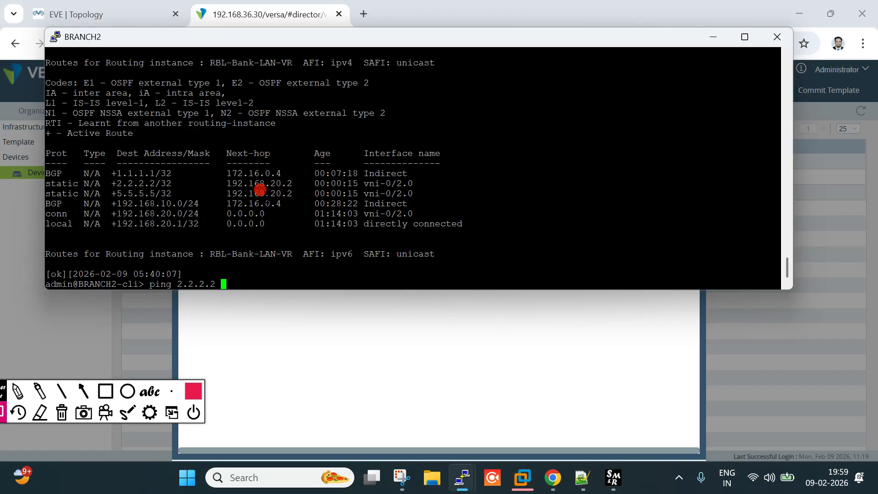
Ping 2.2.2.2 in routing-instance RBL-Bank-LAN-VR from BRANCH2
key(Tab)
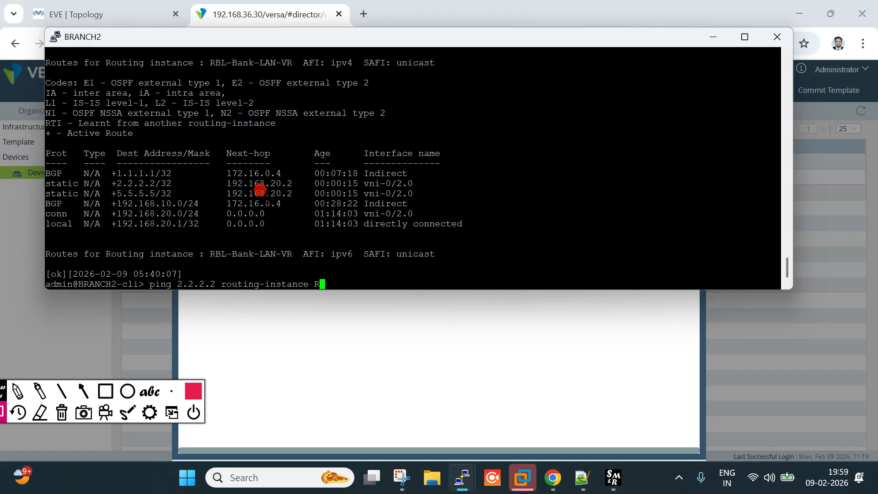
key(Return)
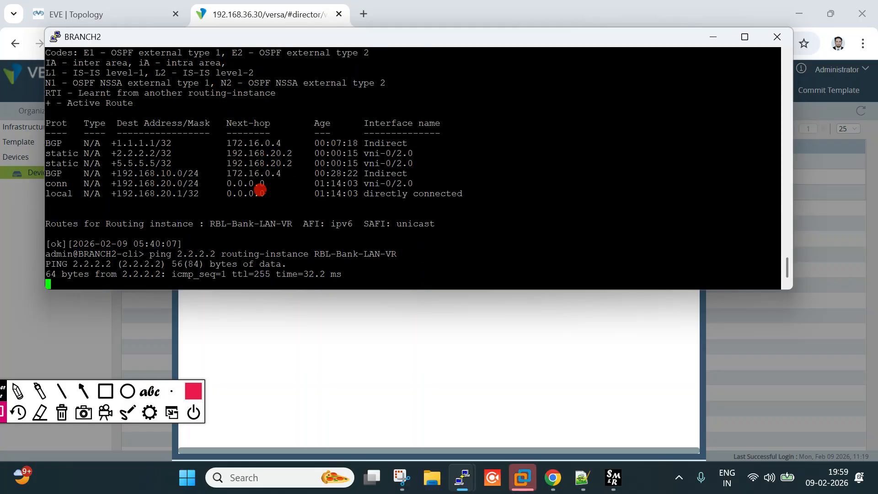
key(ctrl+c)
Ping 5.5.5.5 in the same routing instance, then bring up the EVE topology
key(Up)
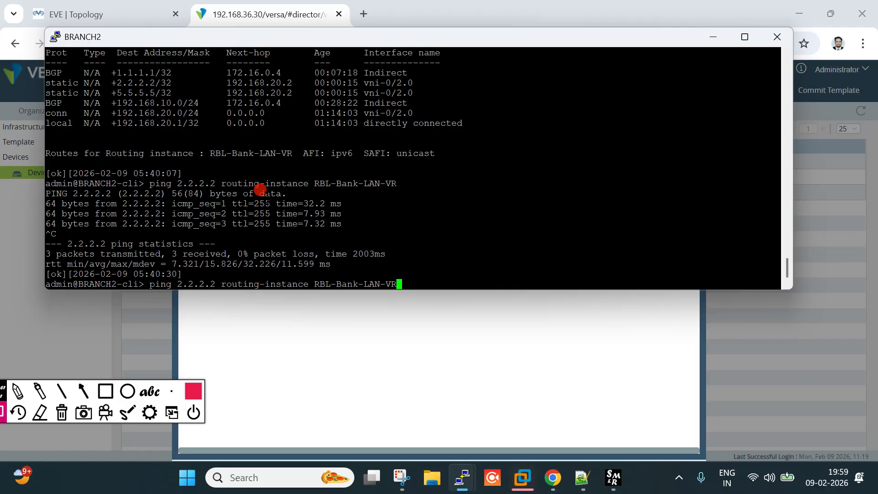
key(ctrl+c)
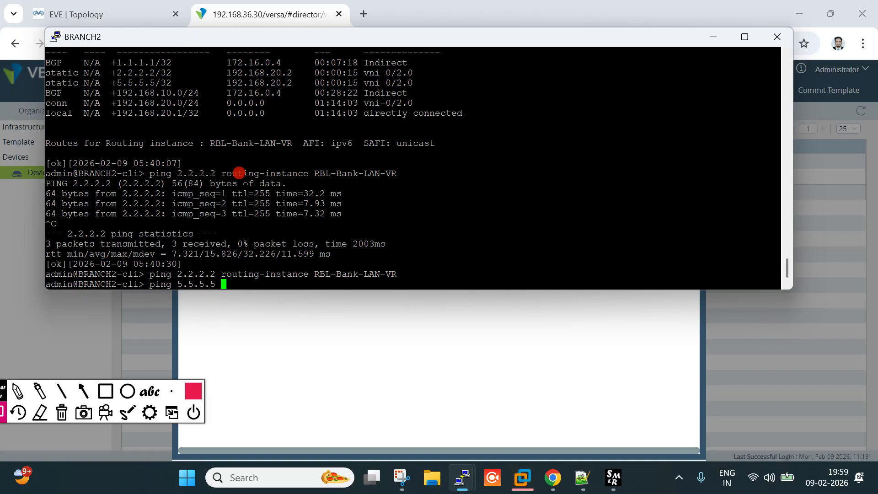
drag(222, 174, 396, 173)
right_click(513, 160)
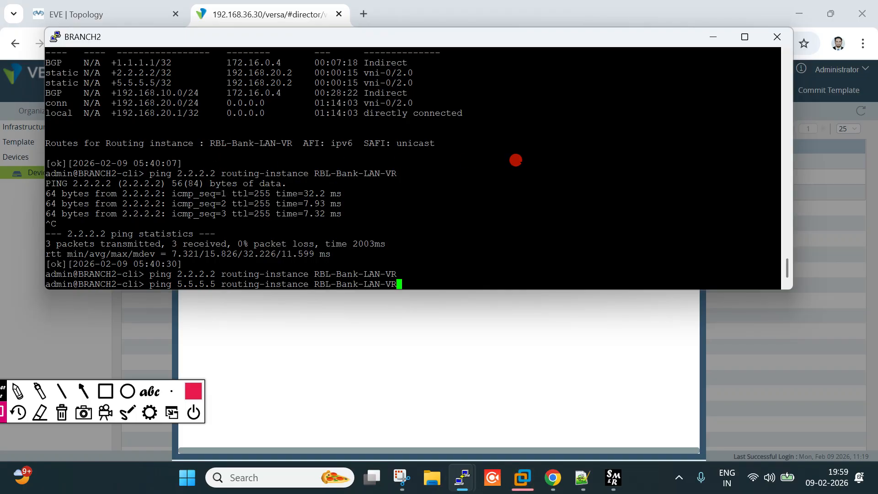
key(Return)
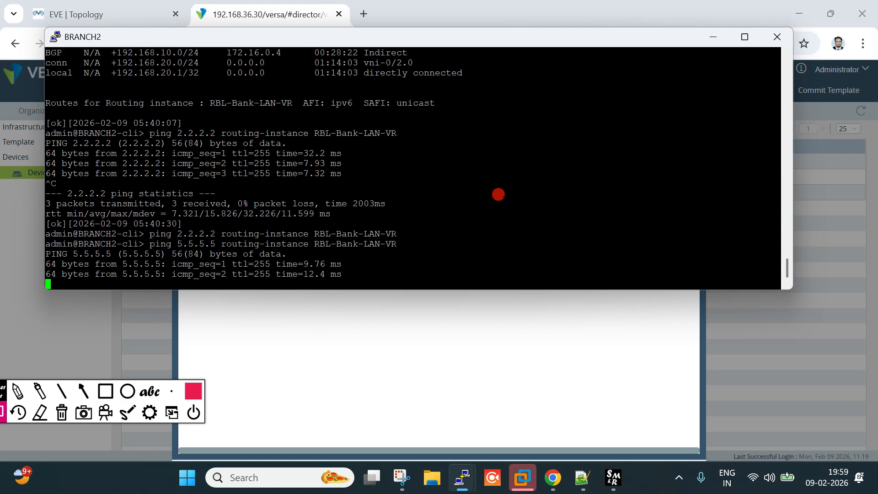
key(ctrl+c)
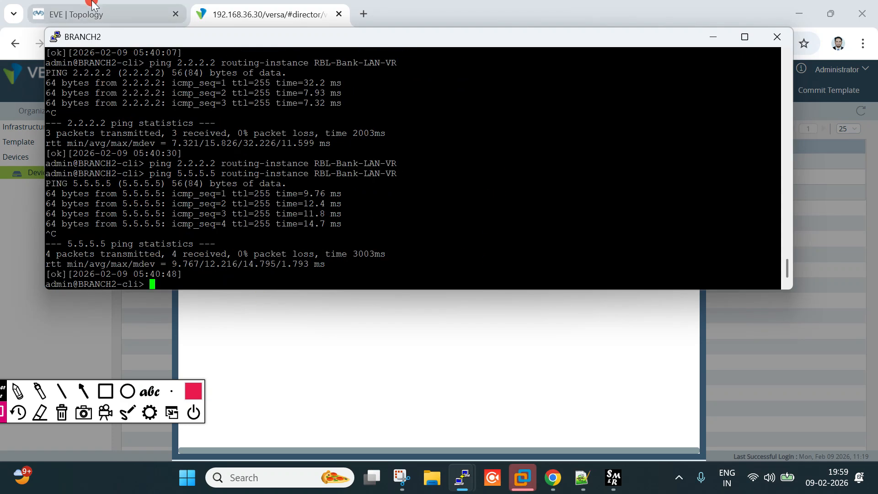
click(91, 6)
click(106, 391)
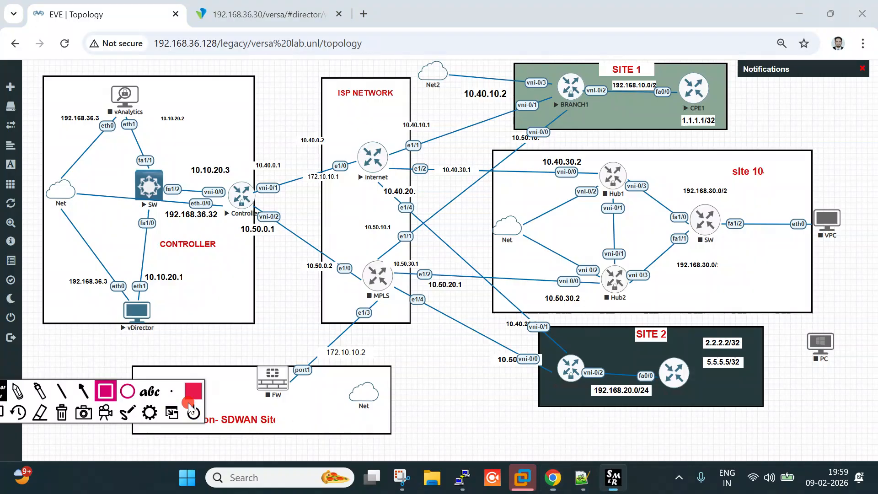
drag(573, 343, 693, 408)
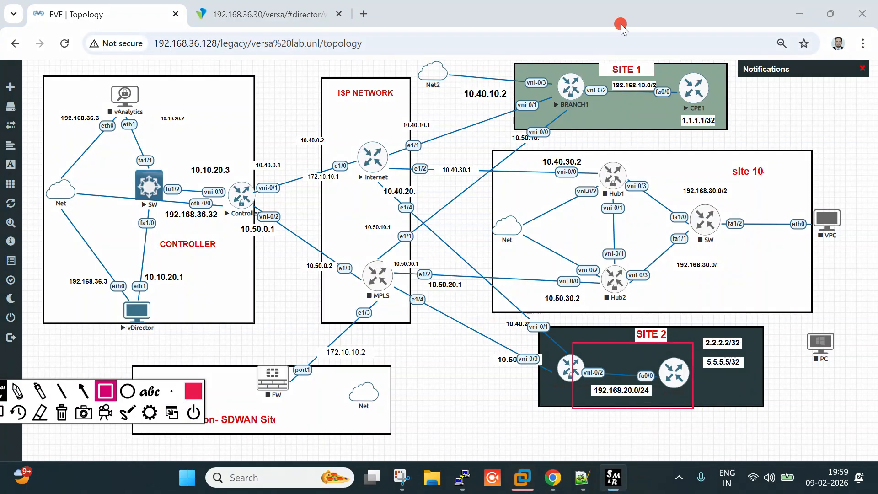
drag(566, 57, 721, 98)
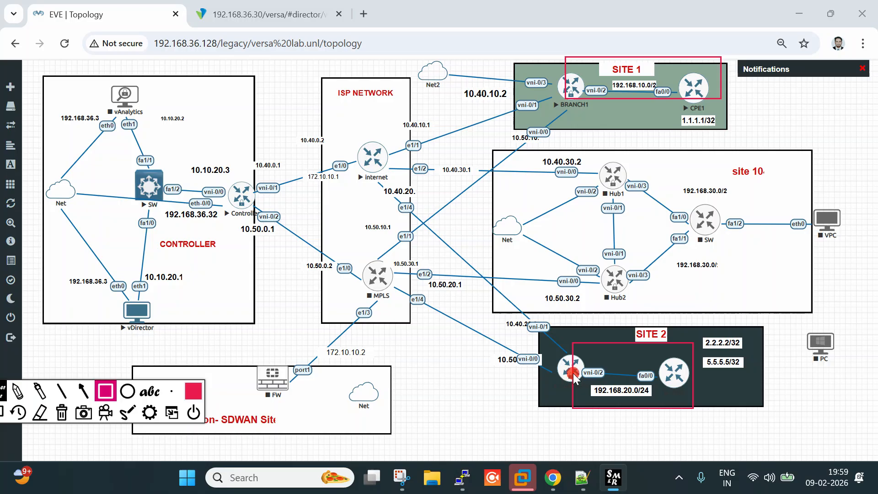
click(61, 413)
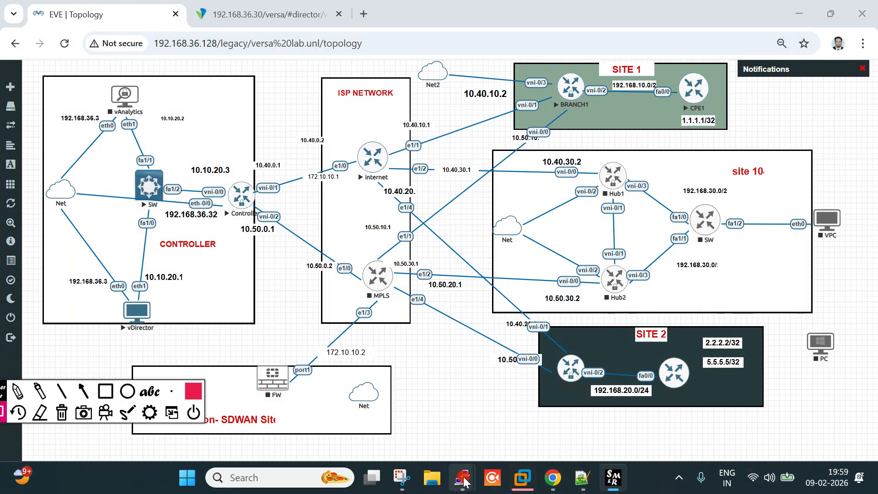
mouse_move(465, 480)
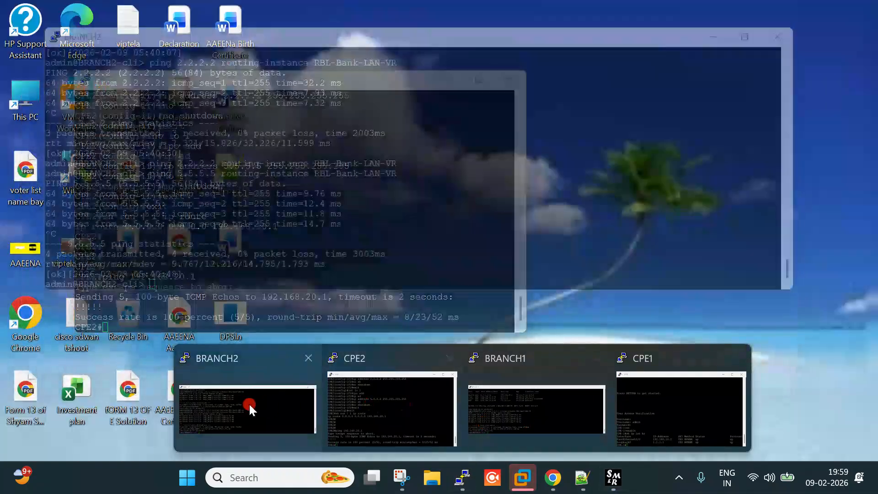
Rerun BRANCH2's RBL-Bank-LAN-VR route table, noting 1.1.1.1/32, then return to the EVE topology
click(245, 405)
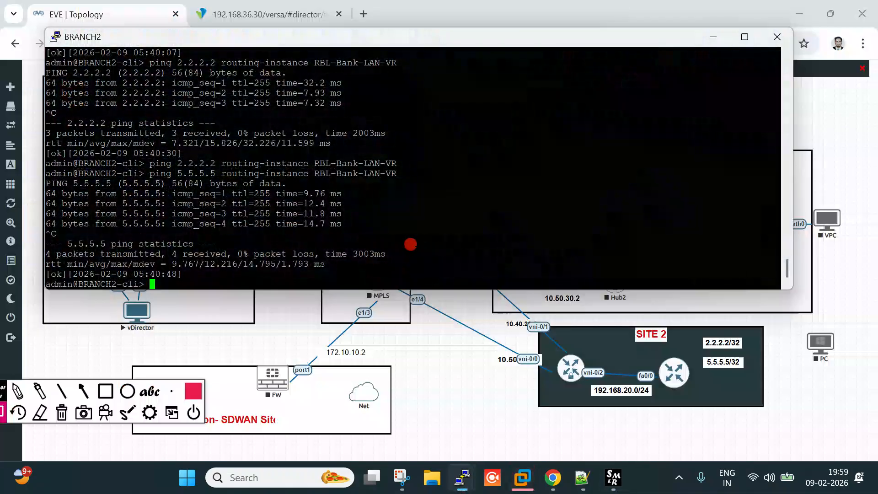
key(Up)
key(Up)
key(Up)
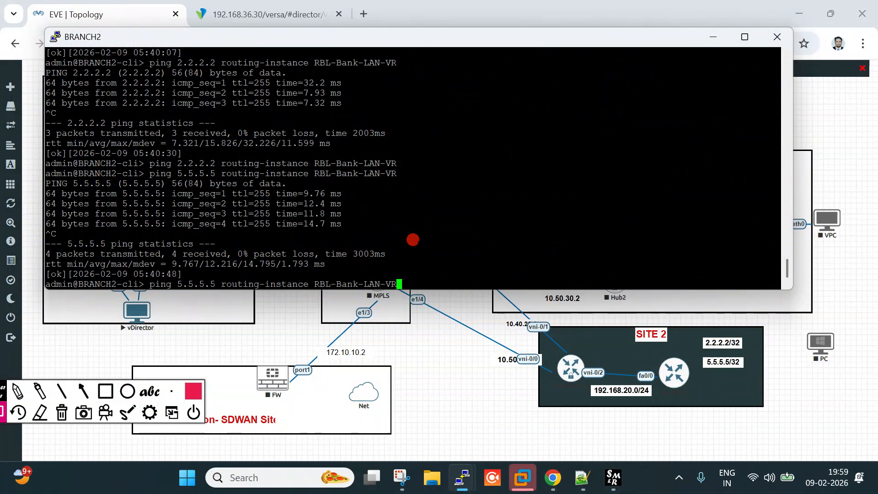
key(Return)
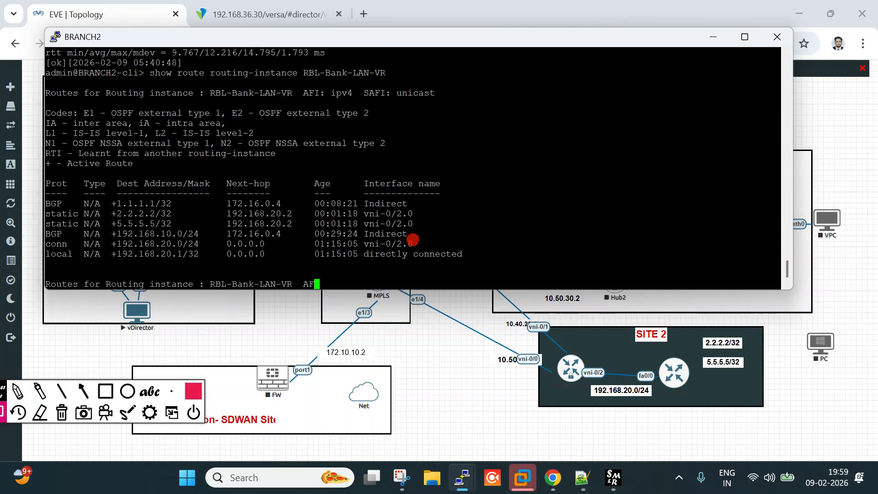
drag(111, 173, 170, 173)
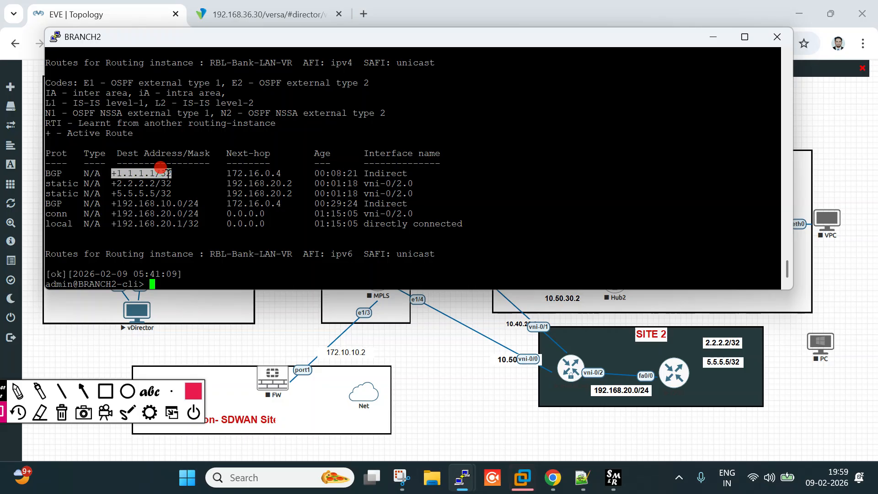
click(290, 4)
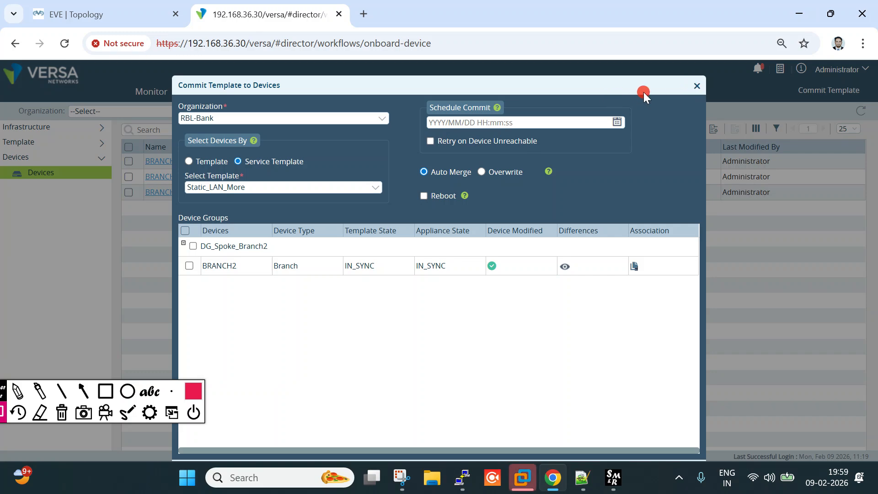
click(156, 9)
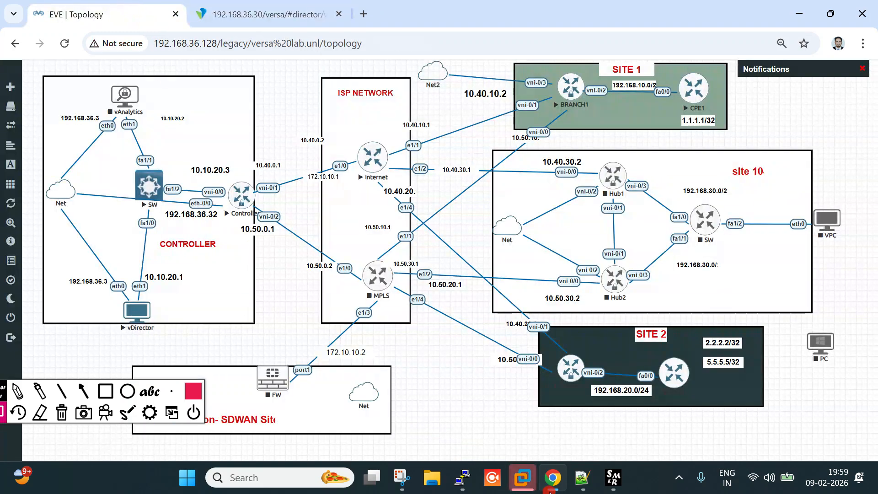
click(590, 485)
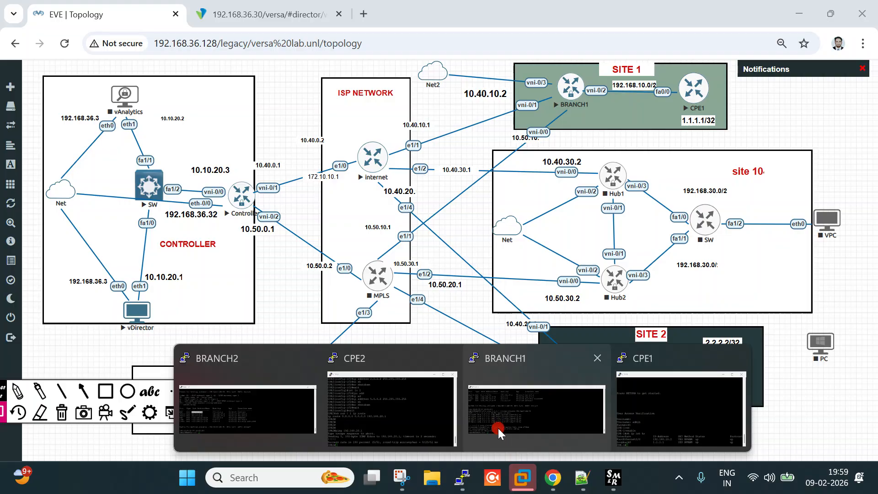
Open the CPE2 console, log in as admin, and enter enable mode
mouse_move(664, 405)
click(347, 414)
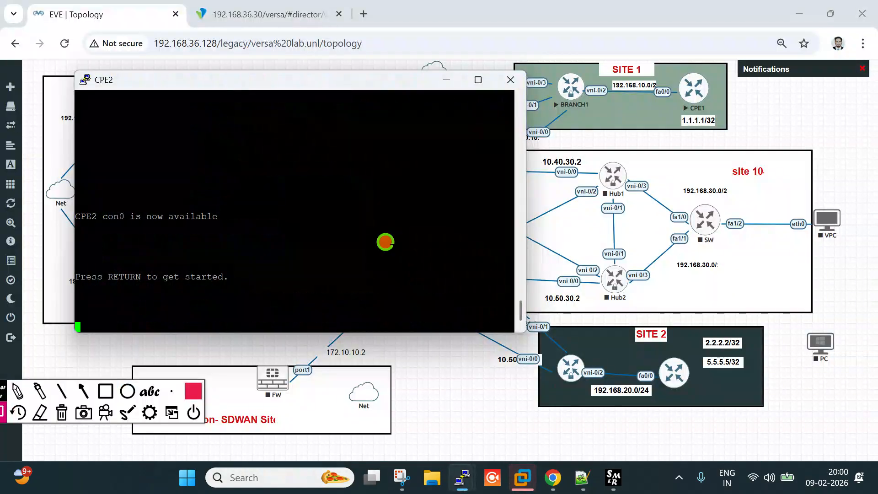
key(Return)
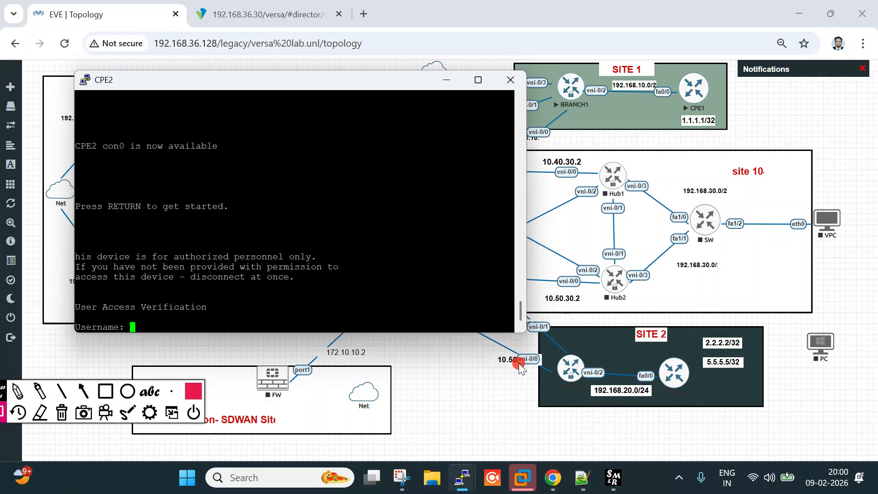
text(admin)
key(Return)
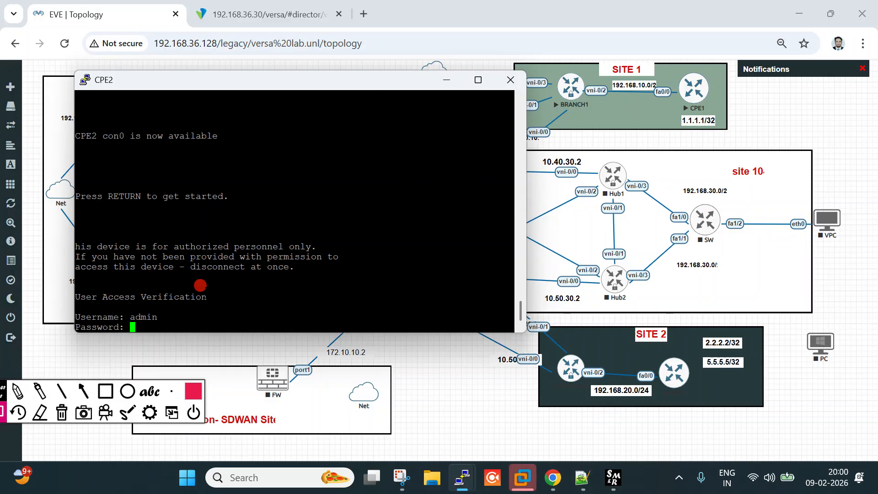
key(Return)
text(en)
key(Tab)
key(Return)
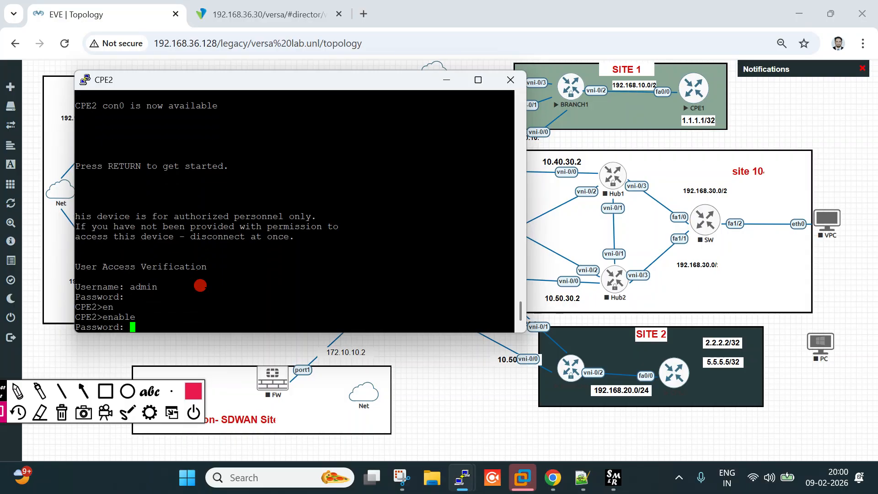
key(Return)
key(Return)
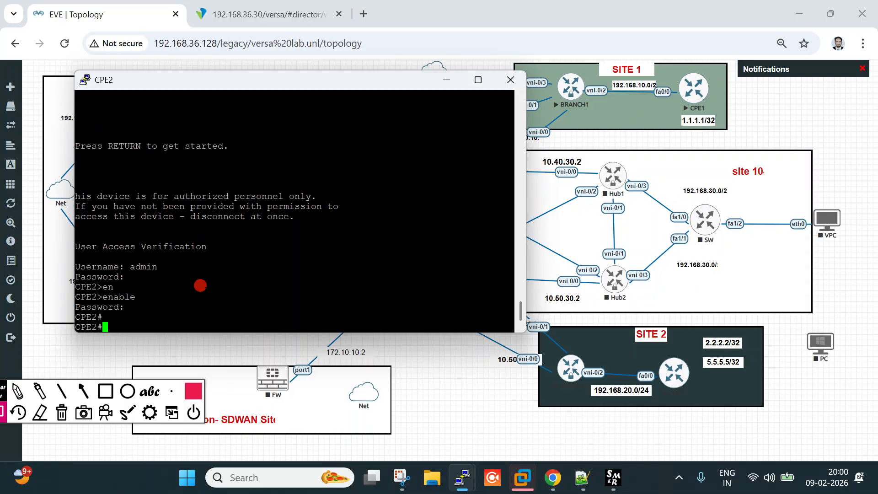
List CPE2's ip route config, showing the default route via 192.168.20.1
text(sh run | i)
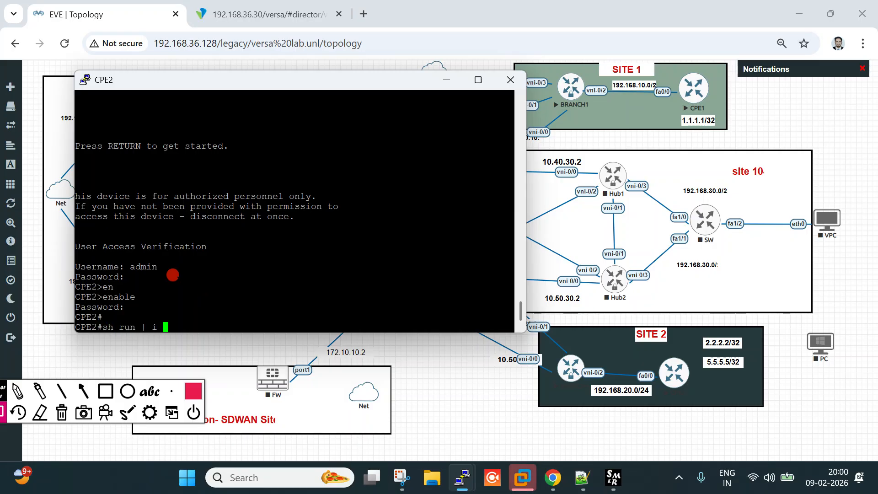
text( ip route)
key(Return)
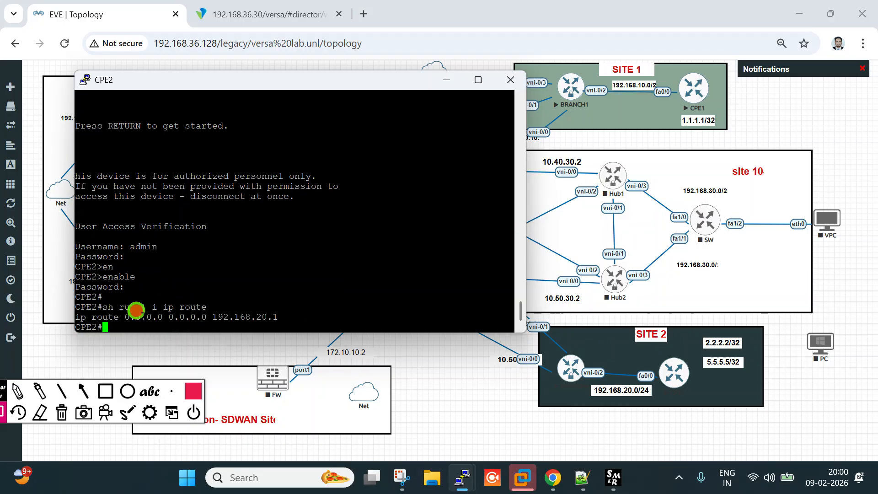
drag(240, 316, 311, 316)
click(374, 242)
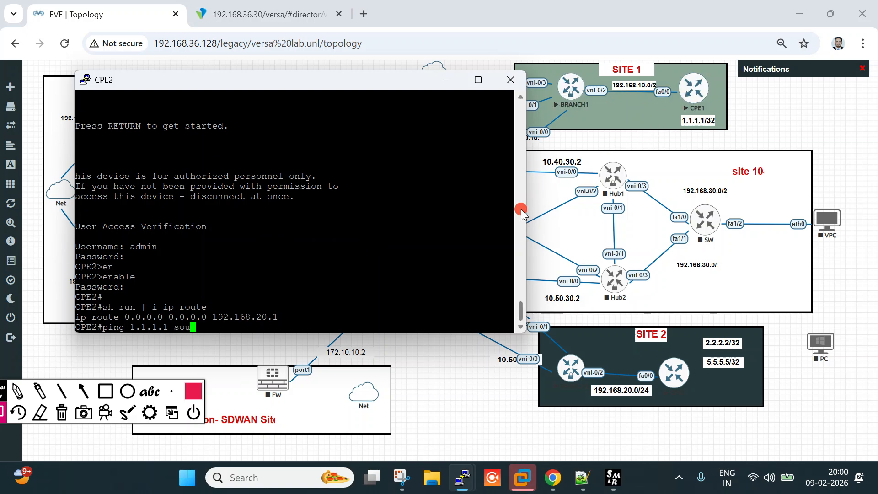
Ping 1.1.1.1 sourced from loopback 0, then hide the CPE2 console
key(Tab)
text(lo 0)
key(Return)
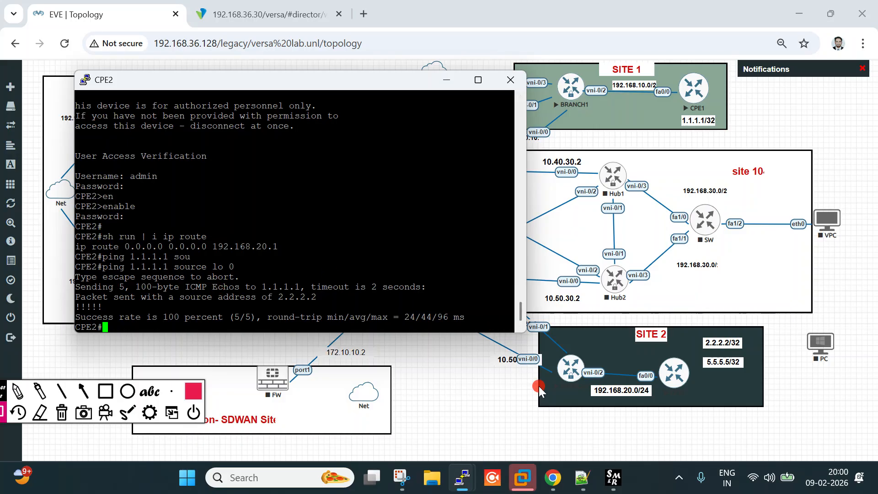
click(446, 80)
click(17, 391)
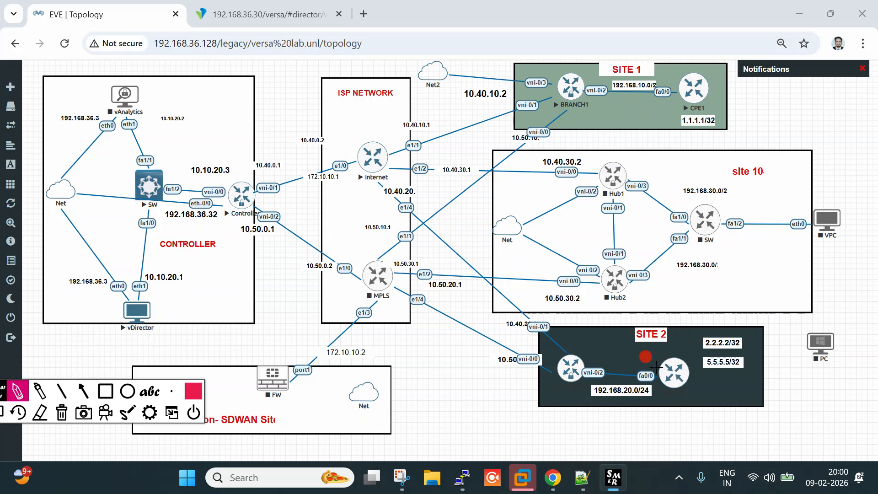
Sketch the SITE 2 path toward the internet router, erase it, and return to the CPE2 console
mouse_move(672, 366)
mouse_down()
mouse_move(610, 369)
mouse_move(523, 320)
mouse_move(391, 201)
mouse_move(379, 162)
mouse_move(633, 122)
mouse_move(680, 93)
mouse_up()
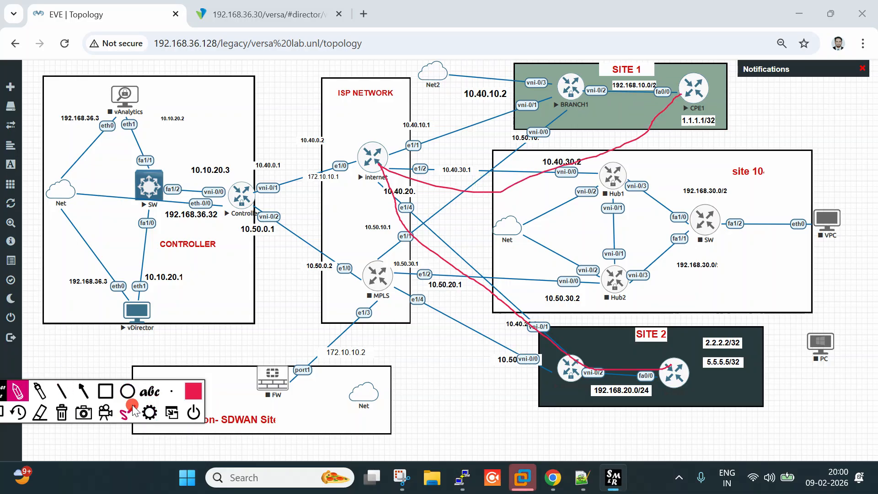
click(64, 417)
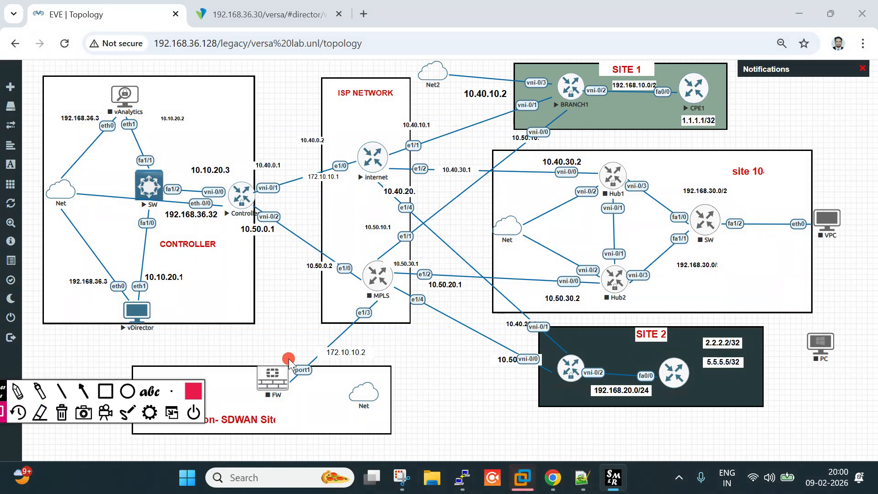
key(alt+Tab)
key(alt+Tab)
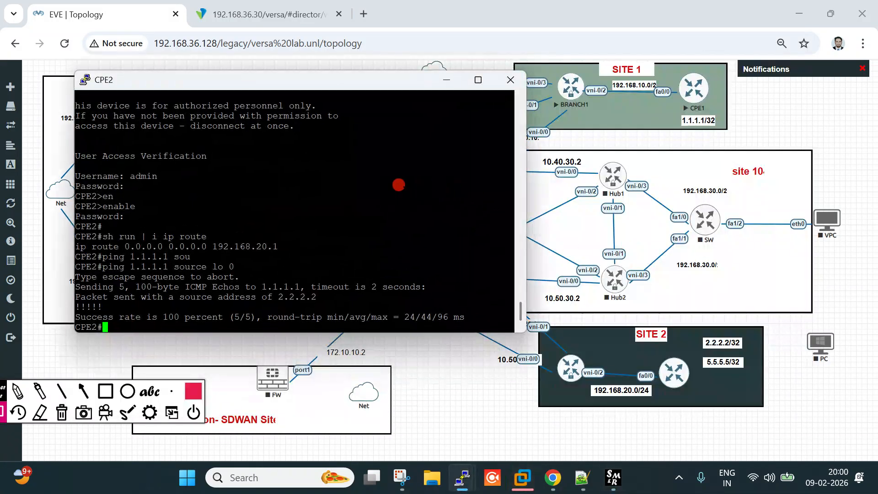
Run 'traceroute 1.1.1.1' on the CPE2 console
text(tr)
key(Tab)
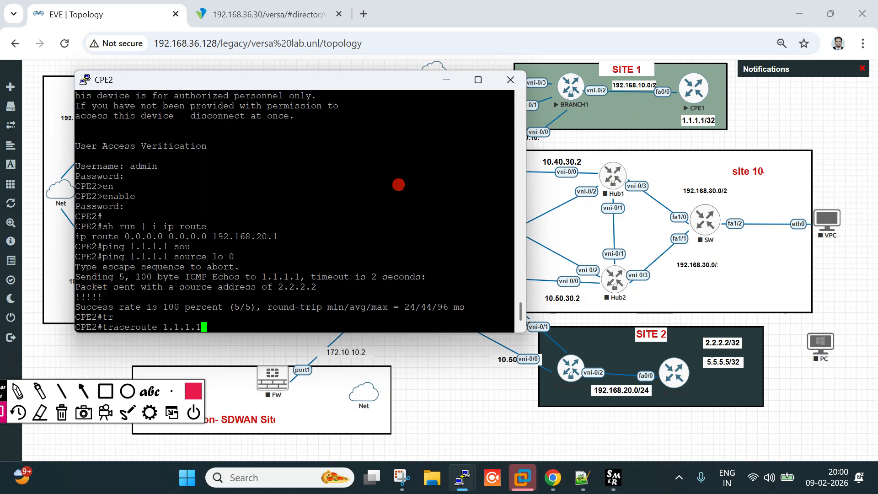
text(1.1.1.1)
key(Return)
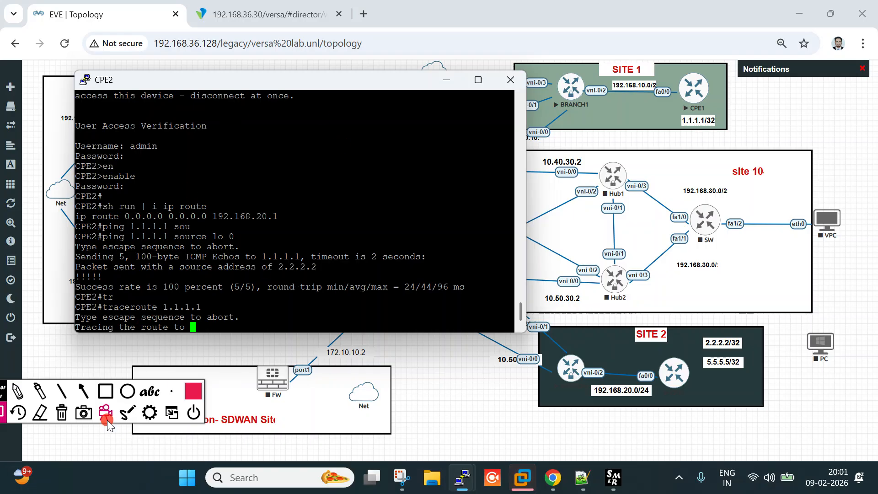
Mark hops 192.168.20.1, 192.168.10.1 and 192.168.10.2 along the SITE 2 to SITE 1 path, then clear the marks
click(20, 392)
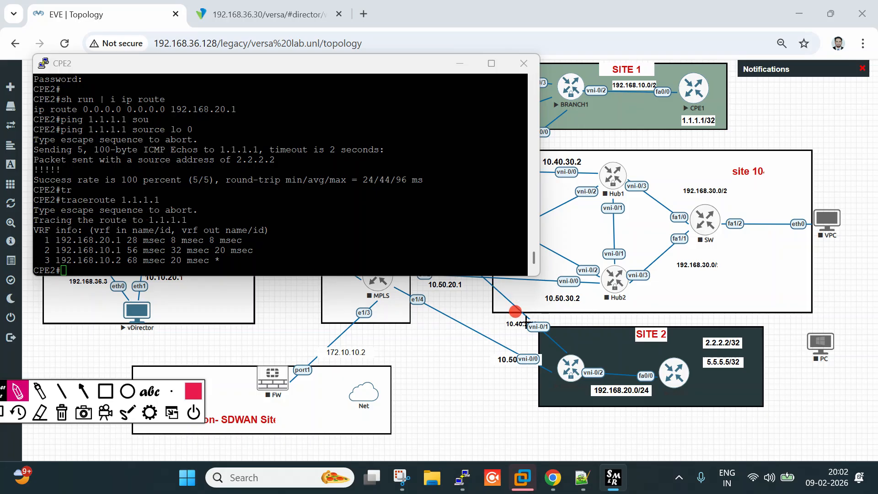
mouse_move(681, 349)
mouse_down()
mouse_move(660, 362)
mouse_move(683, 393)
mouse_move(706, 374)
mouse_move(672, 355)
mouse_up()
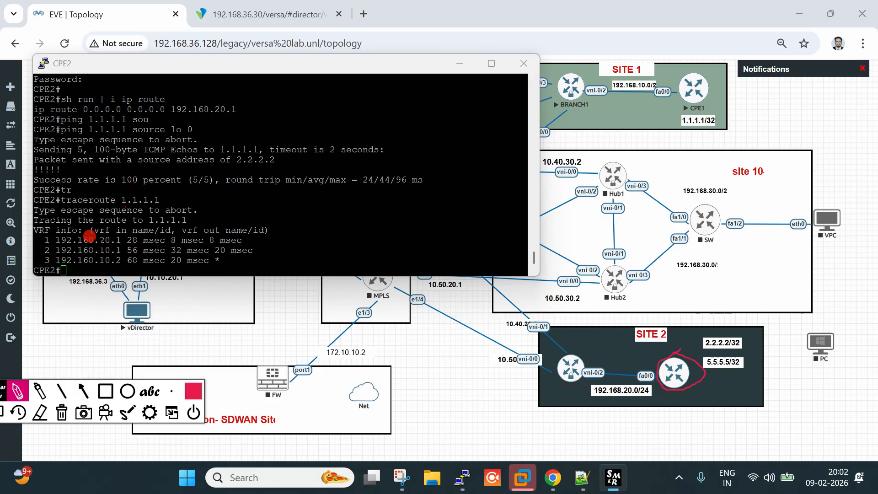
drag(100, 246, 120, 246)
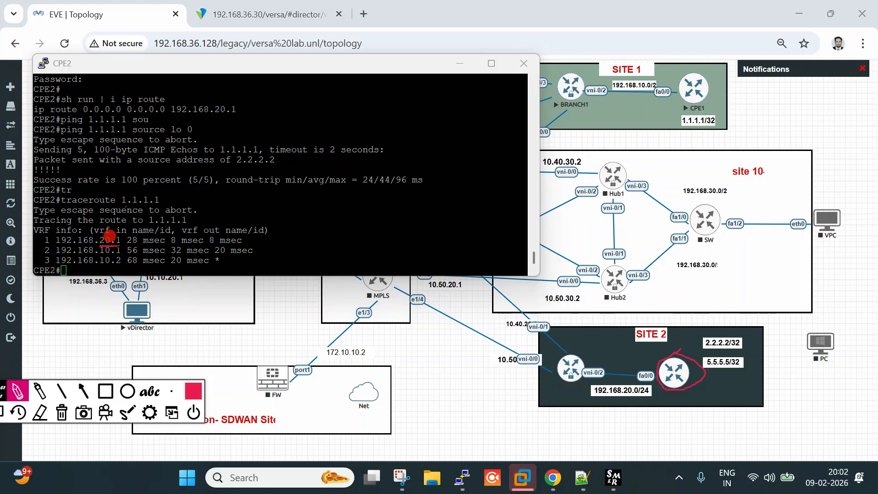
mouse_move(594, 361)
mouse_down()
mouse_move(581, 377)
mouse_move(593, 363)
mouse_up()
click(597, 367)
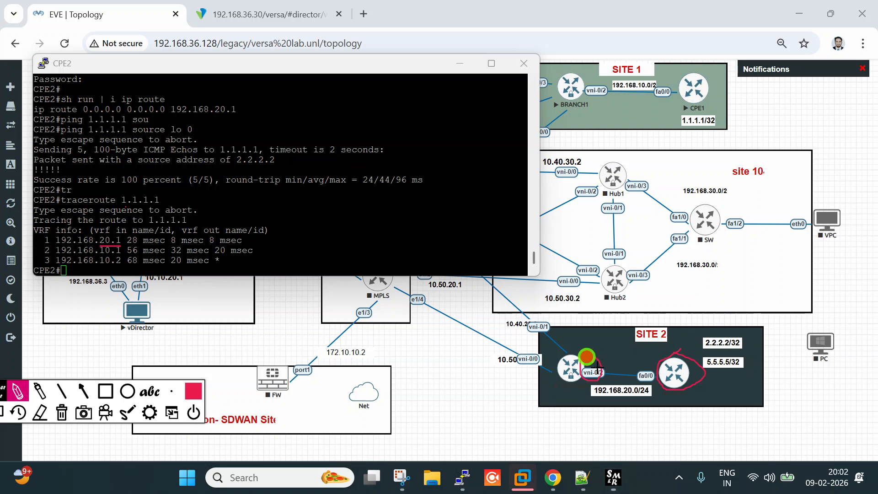
mouse_move(594, 367)
mouse_down()
mouse_move(540, 256)
mouse_move(594, 95)
mouse_up()
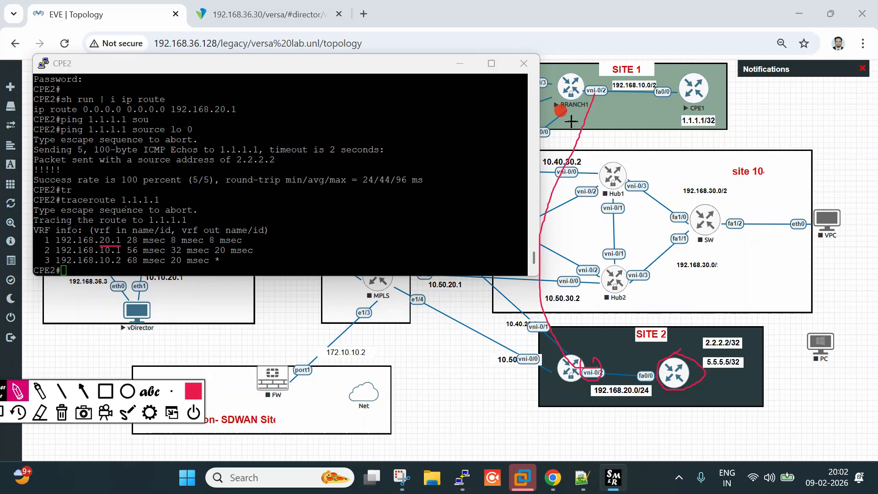
mouse_move(157, 256)
mouse_down()
mouse_move(105, 260)
mouse_move(120, 269)
mouse_up()
drag(606, 100, 691, 96)
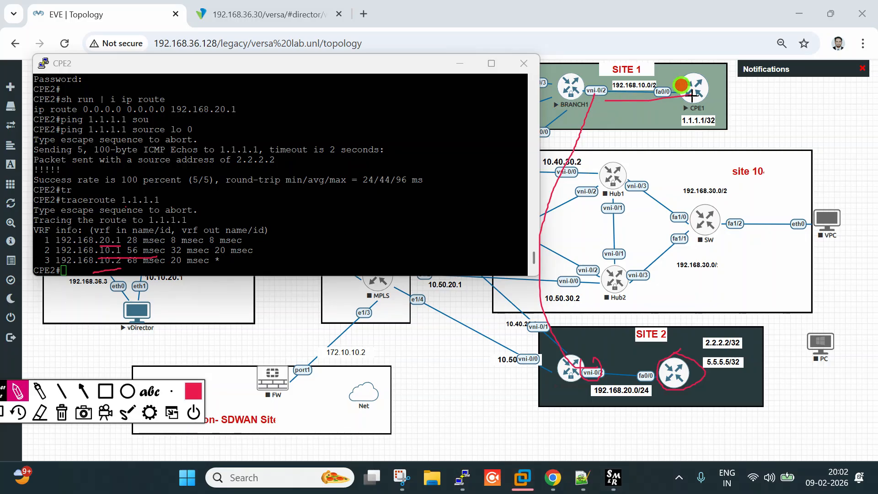
mouse_move(633, 93)
mouse_down()
mouse_move(589, 92)
mouse_move(474, 282)
mouse_move(538, 368)
mouse_up()
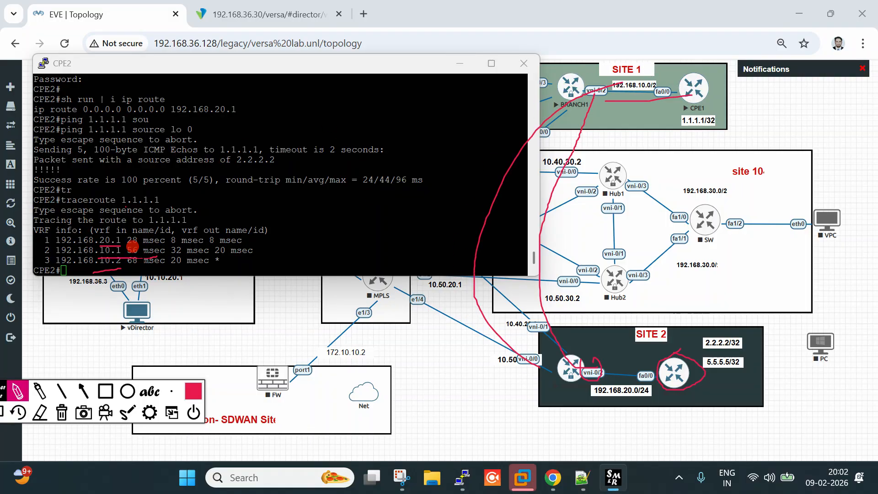
click(61, 413)
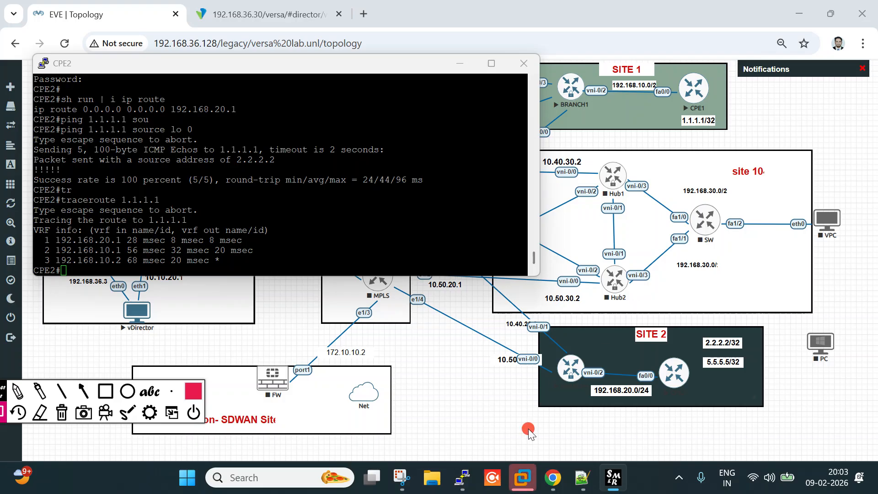
Log in to the CPE1 console as admin
mouse_move(472, 488)
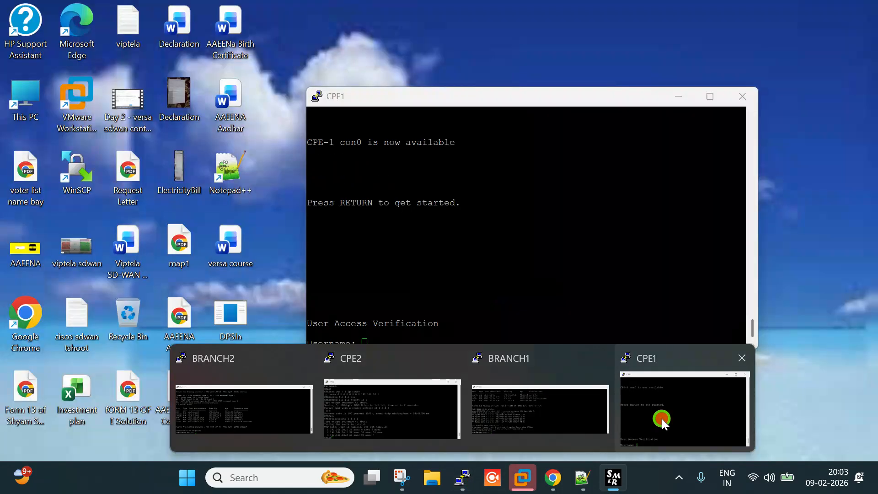
click(660, 417)
key(Return)
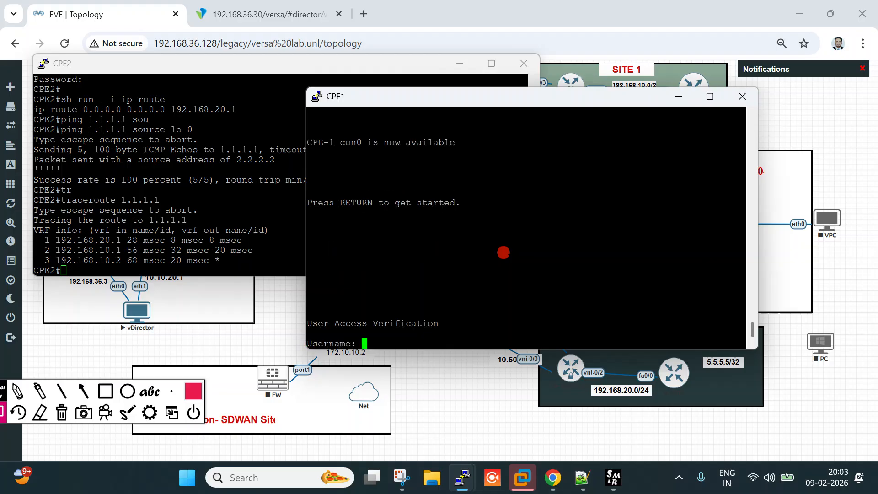
text(admin)
key(Return)
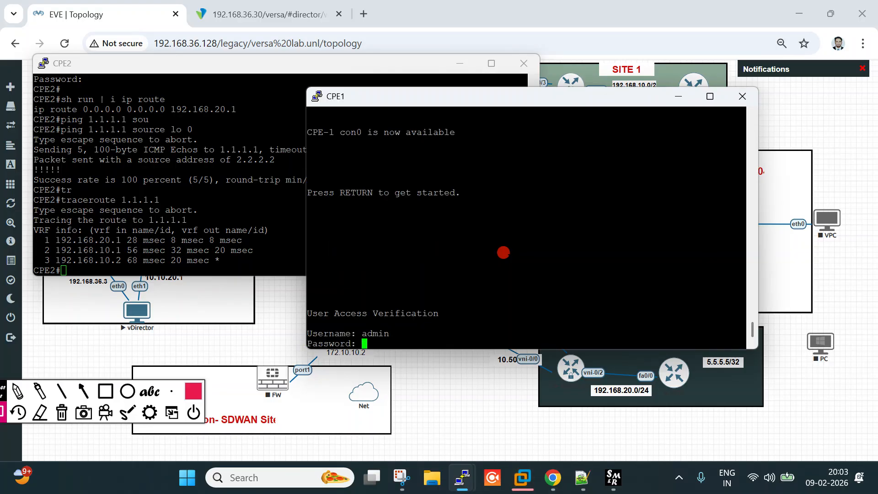
key(Return)
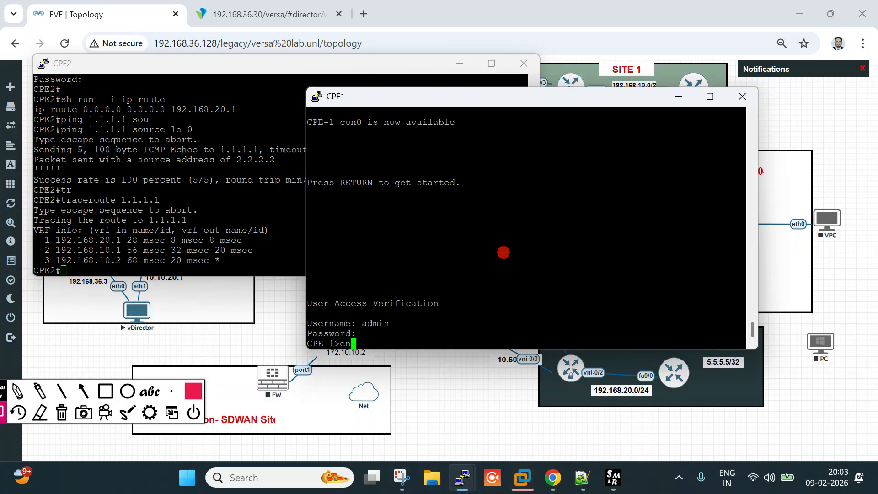
Enter enable mode on CPE1, ping 2.2.2.2 and 5.5.5.5, then return to the topology
text(en)
key(Tab)
key(Return)
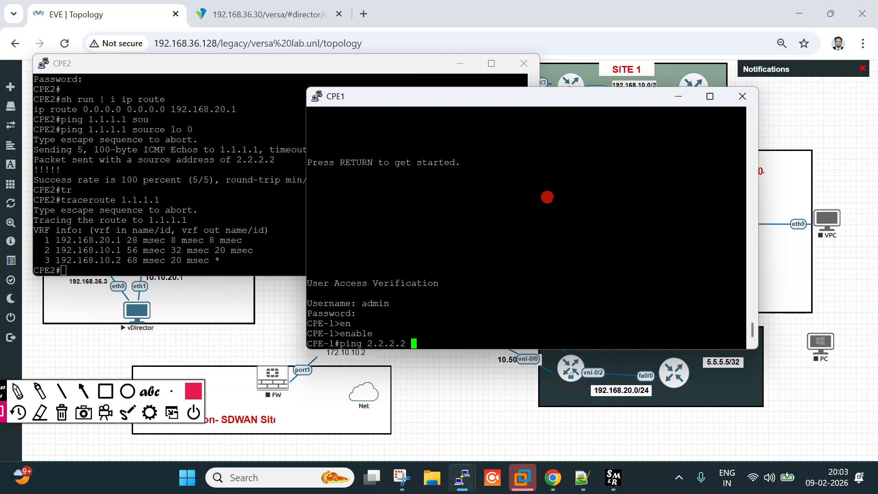
key(Return)
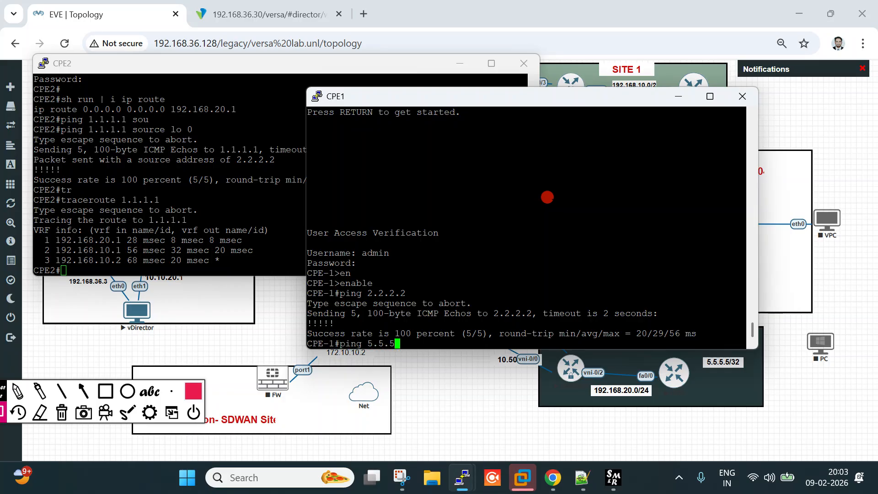
key(Return)
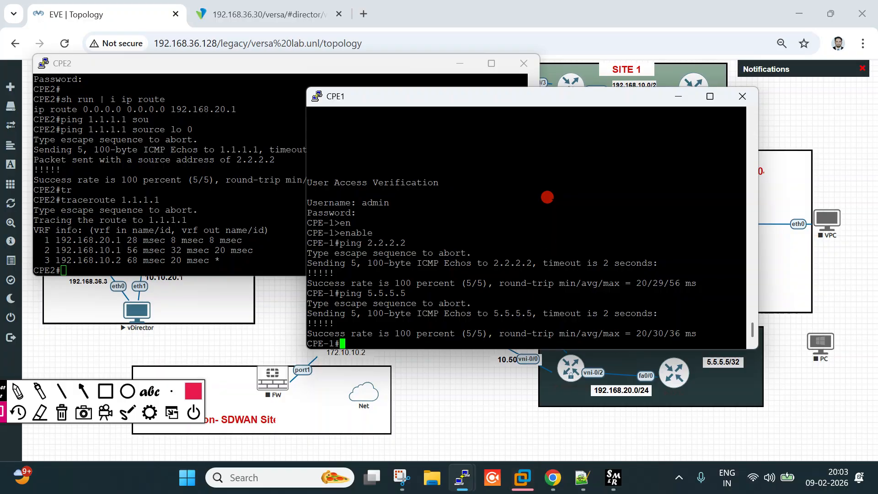
click(857, 146)
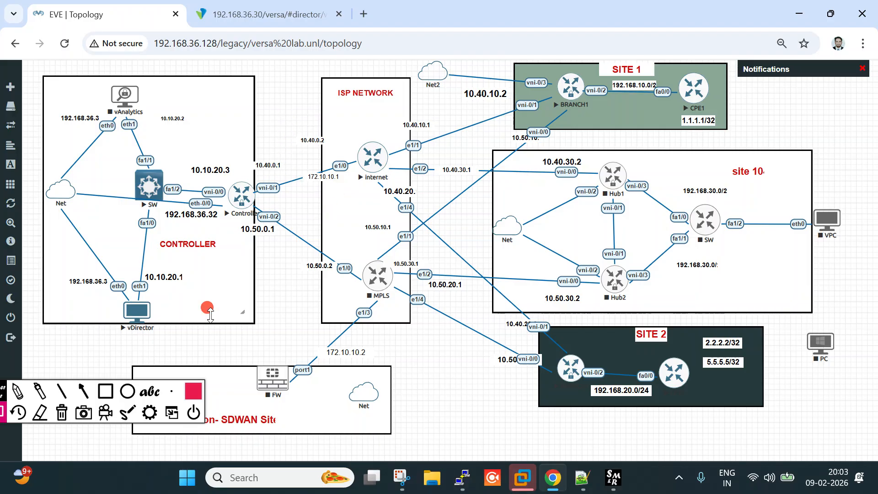
click(17, 391)
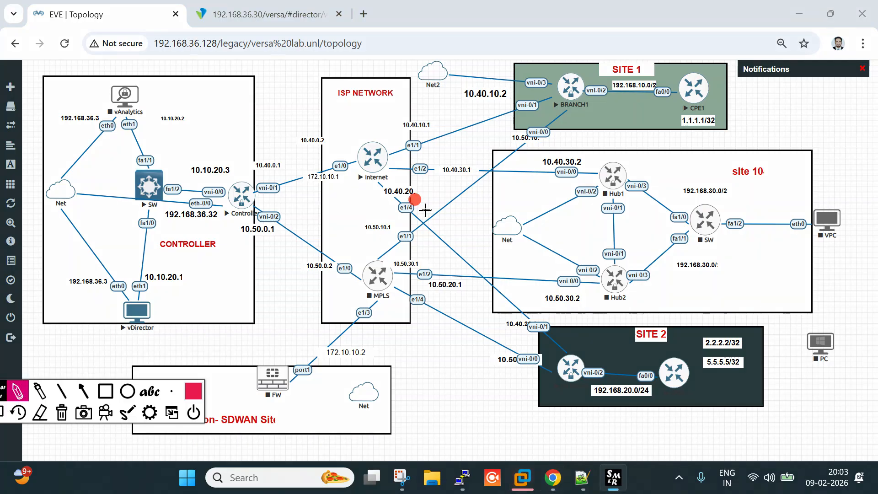
drag(780, 115, 774, 150)
drag(805, 111, 804, 155)
drag(819, 130, 805, 143)
drag(792, 97, 876, 108)
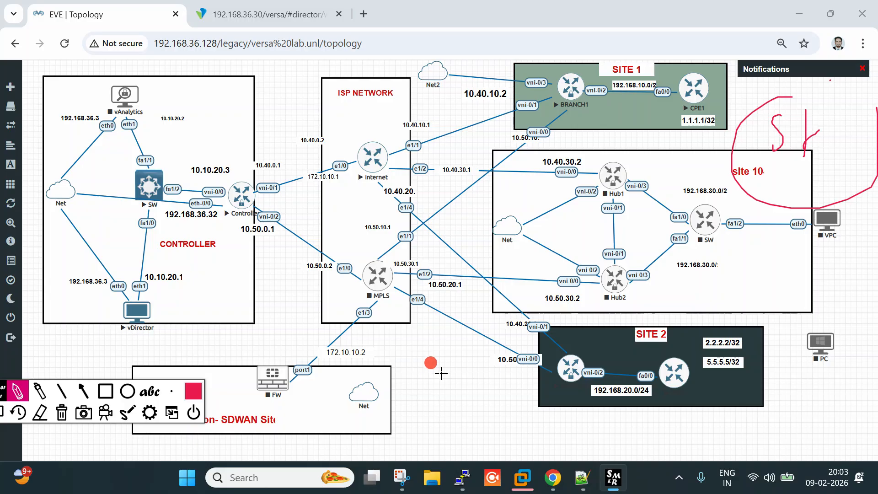
drag(580, 148, 696, 135)
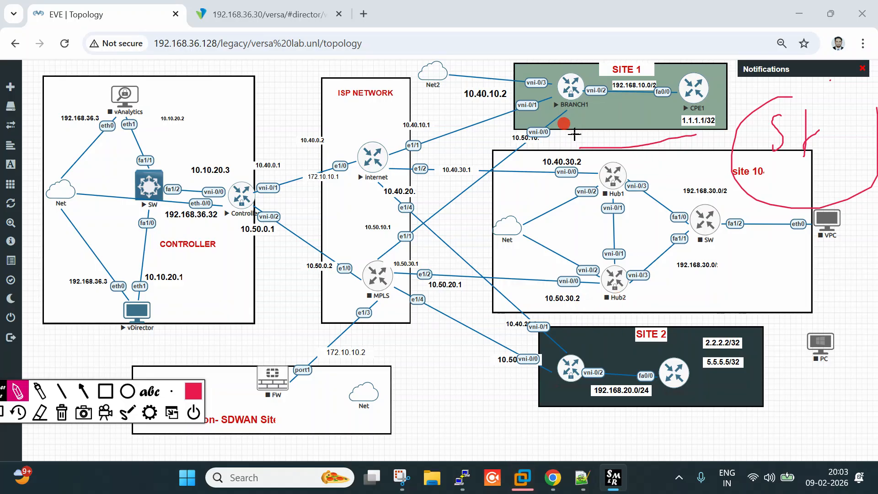
mouse_move(575, 137)
mouse_down()
mouse_move(577, 146)
mouse_move(694, 134)
mouse_up()
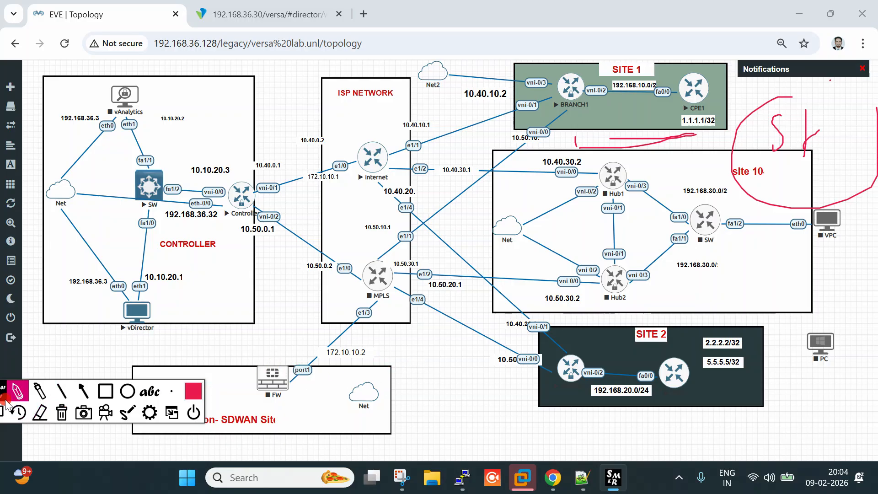
mouse_move(2, 397)
mouse_down()
mouse_move(16, 397)
mouse_move(9, 326)
mouse_up()
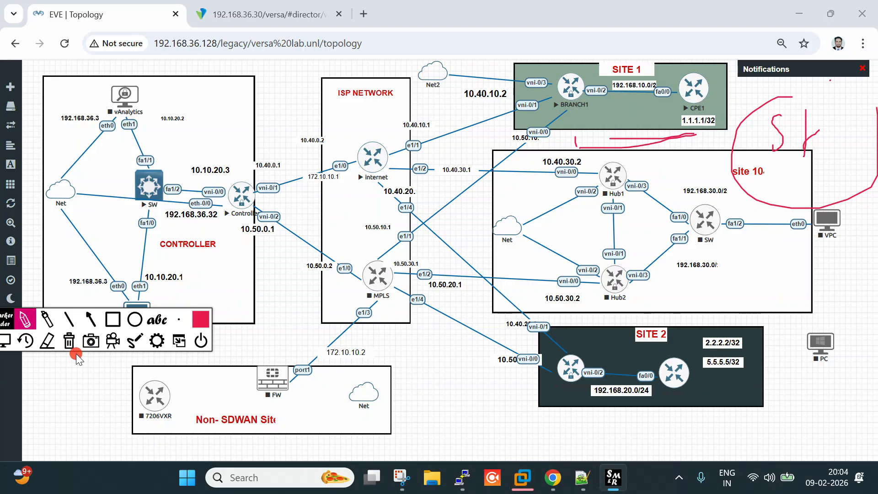
click(70, 343)
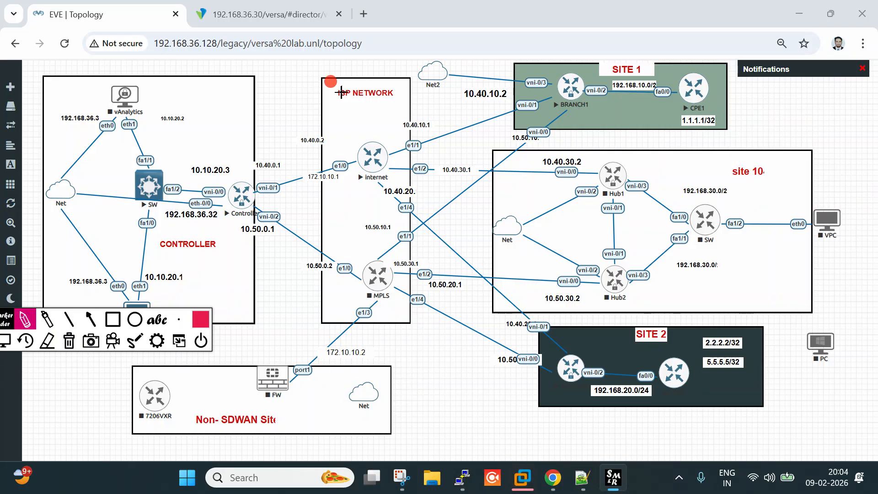
click(6, 346)
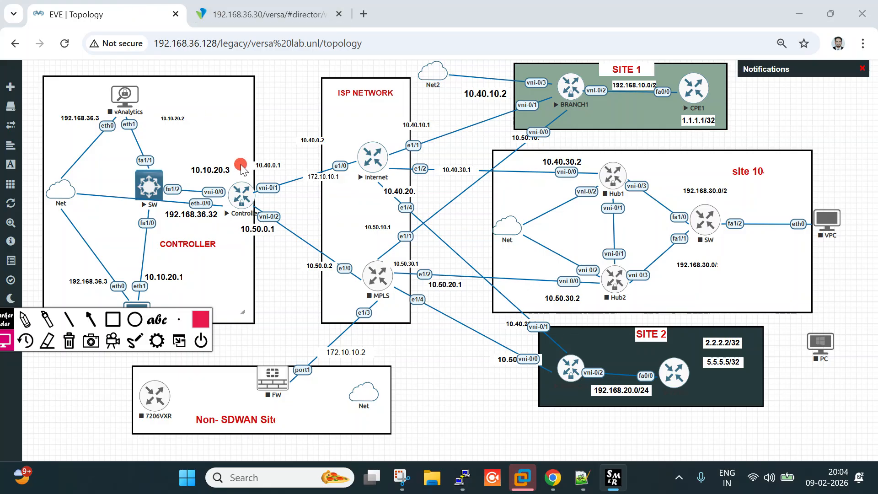
click(26, 320)
drag(433, 355, 437, 389)
mouse_move(483, 361)
mouse_down()
mouse_move(472, 388)
mouse_move(495, 361)
mouse_up()
mouse_move(458, 406)
mouse_down()
mouse_move(556, 351)
mouse_move(551, 375)
mouse_up()
drag(515, 380, 551, 357)
drag(431, 422, 570, 384)
drag(461, 411, 558, 394)
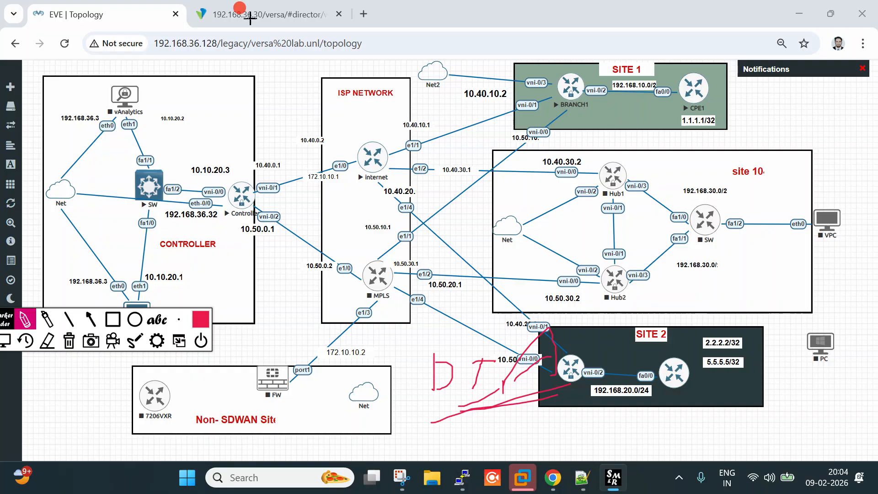
click(4, 341)
click(66, 341)
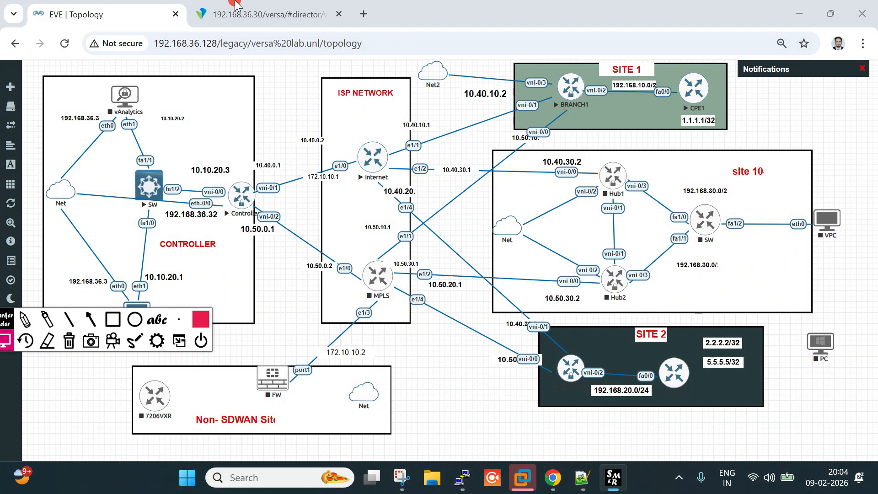
click(235, 7)
Open spoke-site-template from Workflows > Template > Templates for editing
click(223, 91)
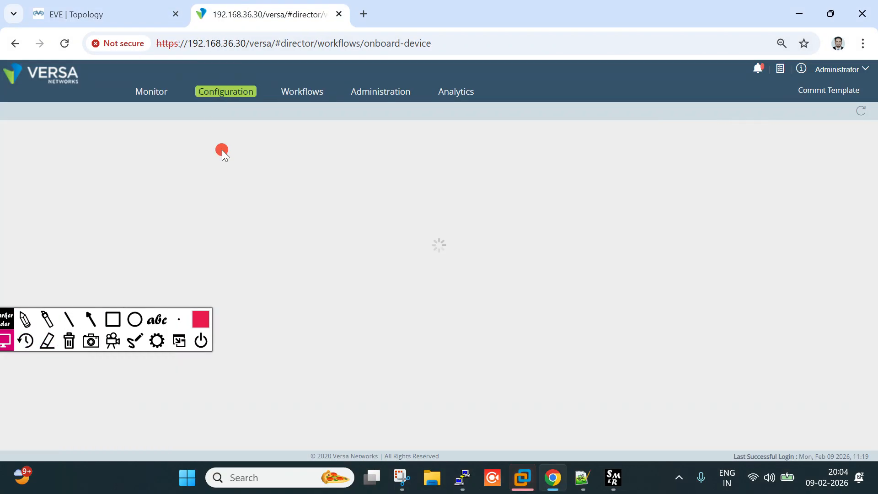
click(295, 91)
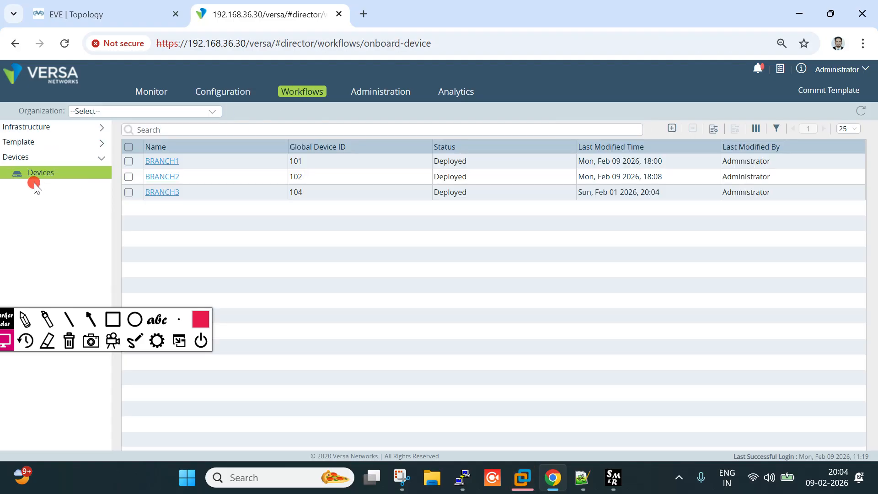
click(35, 142)
click(41, 157)
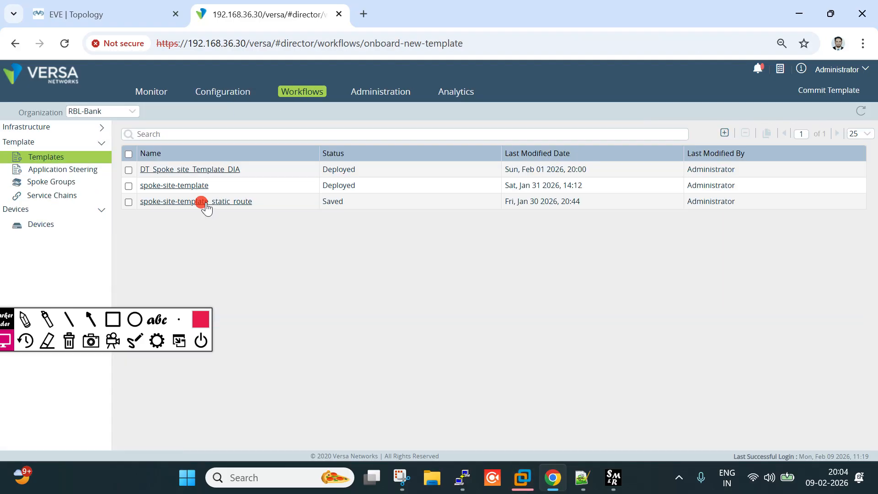
click(183, 187)
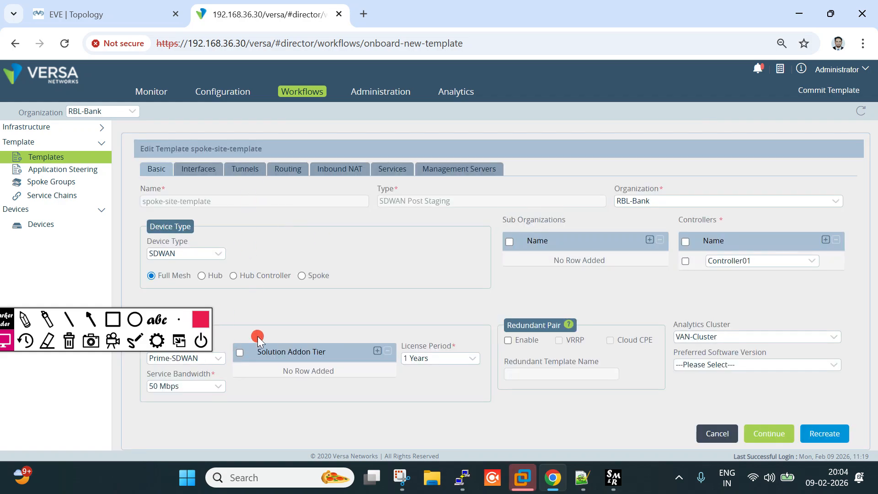
In the Tunnels settings, set the split tunnel to VRF RBL-Bank-LAN-VR and WAN interface MPLS
click(251, 179)
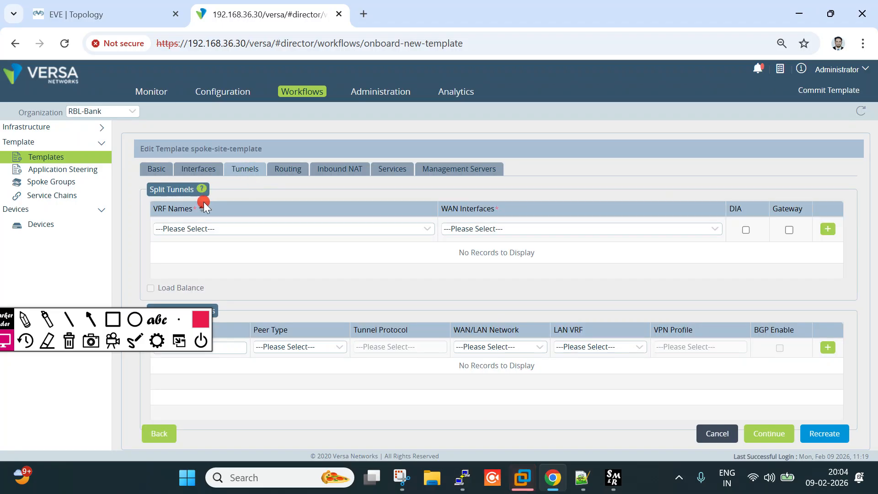
click(220, 228)
click(215, 257)
click(513, 231)
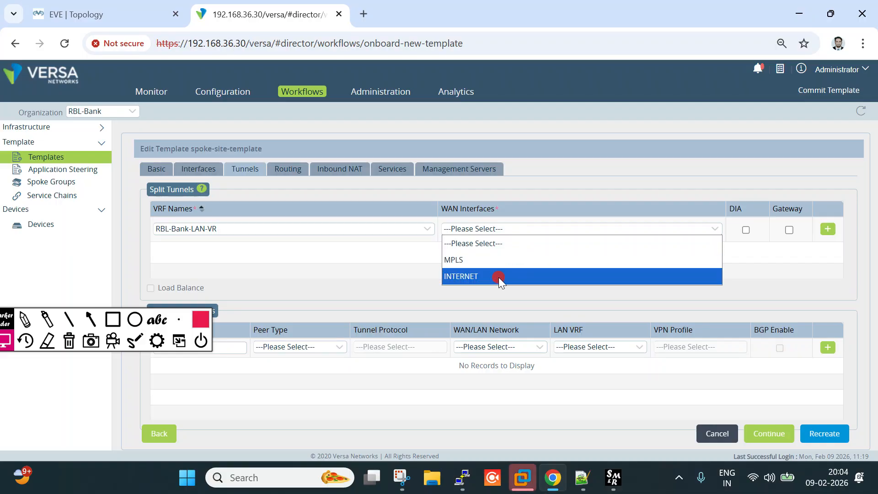
click(487, 260)
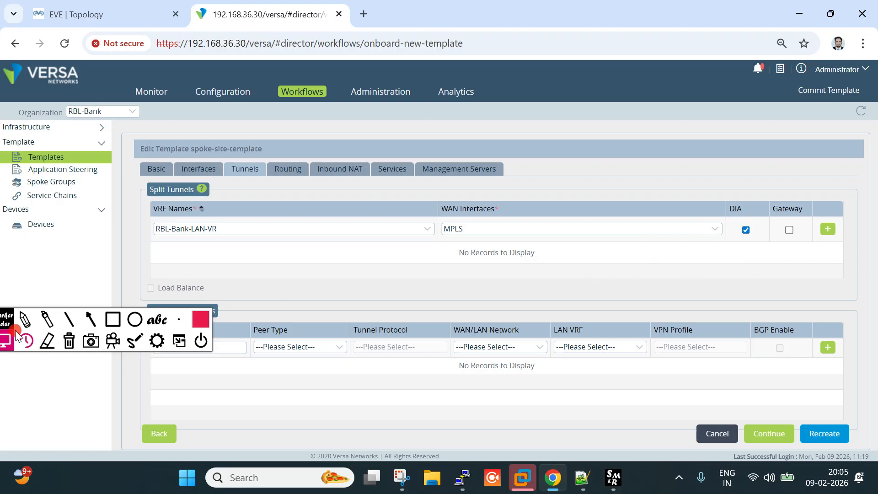
Cancel the template edits and confirm leaving without saving
mouse_move(7, 320)
mouse_down()
mouse_move(6, 357)
mouse_move(14, 288)
mouse_up()
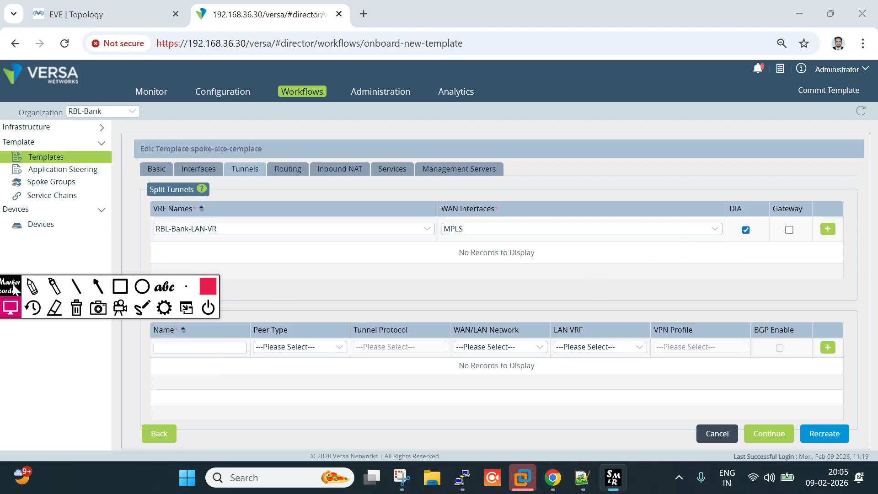
click(716, 434)
click(495, 221)
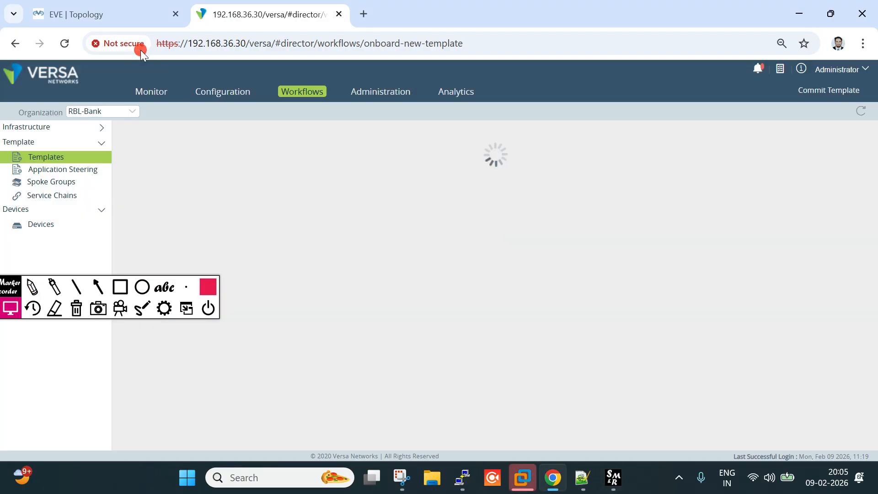
click(102, 12)
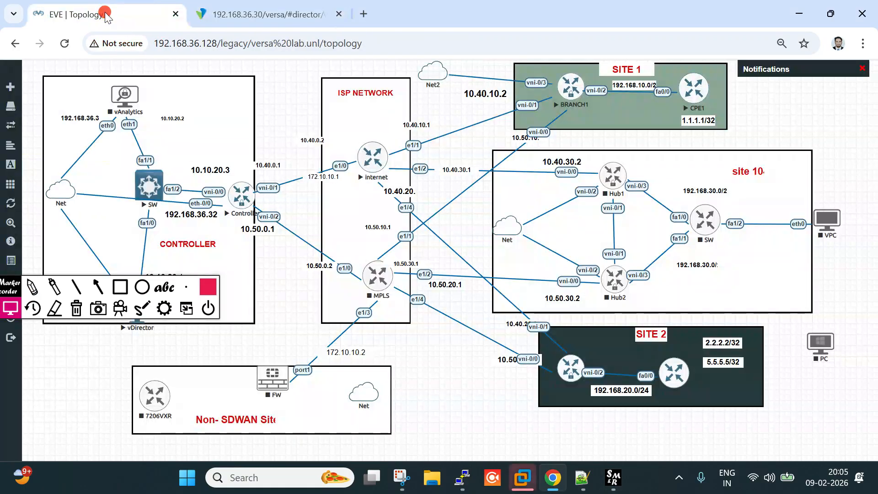
Switch between the EVE Topology and Versa tabs, moving the Screen Marker toolbar lower, ending on Versa Director
click(272, 15)
click(142, 8)
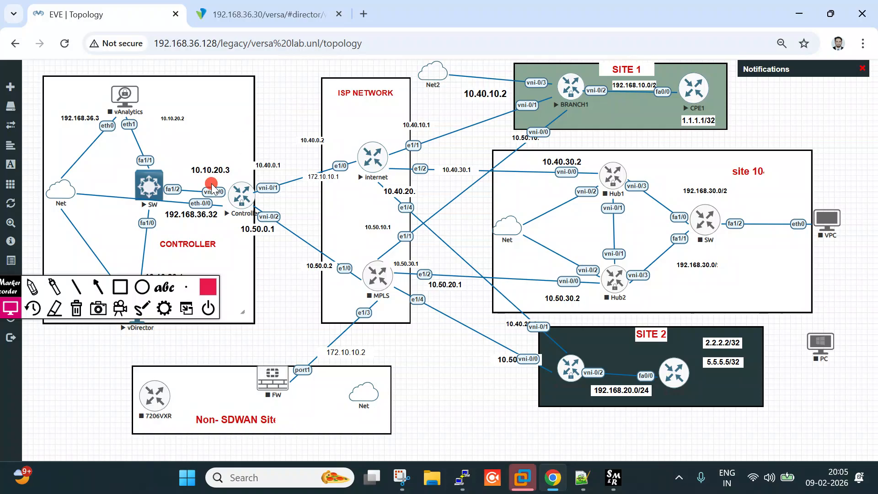
mouse_move(6, 285)
mouse_down()
mouse_move(30, 366)
mouse_move(74, 328)
mouse_move(23, 341)
mouse_up()
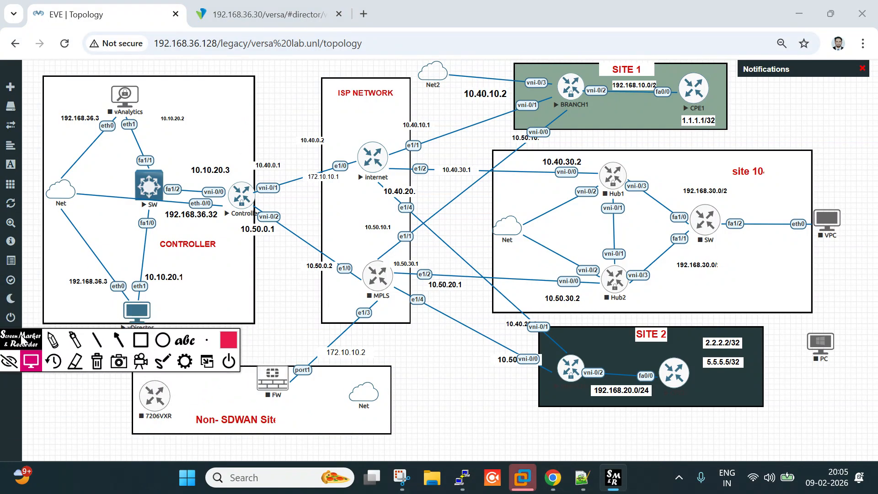
click(281, 120)
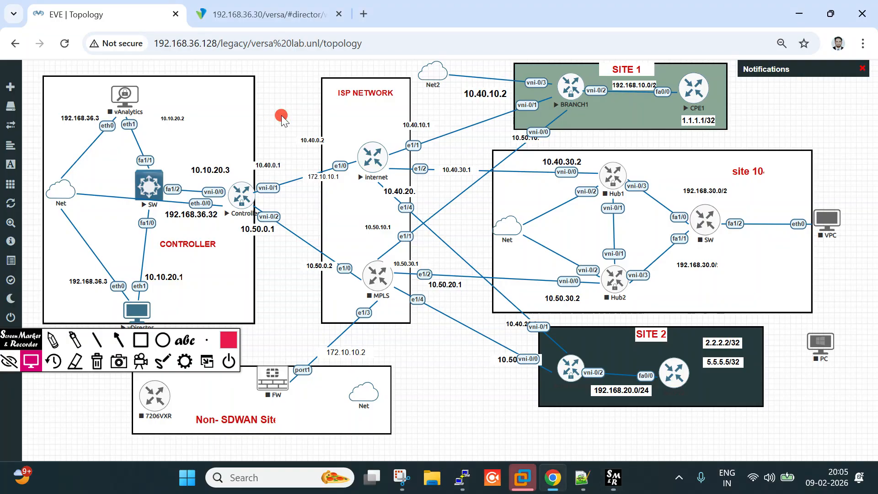
click(279, 13)
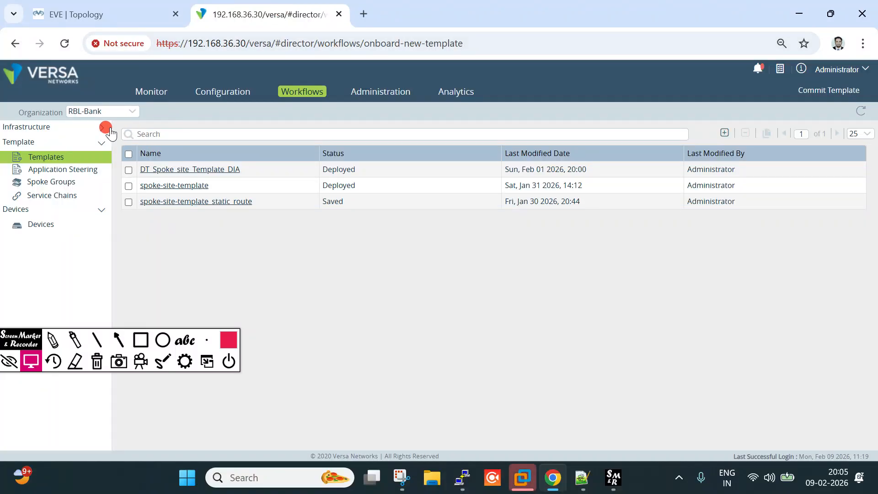
Open the ST-DIA service template's Services > CGNAT pools, glancing briefly at the EVE-NG topology
click(228, 95)
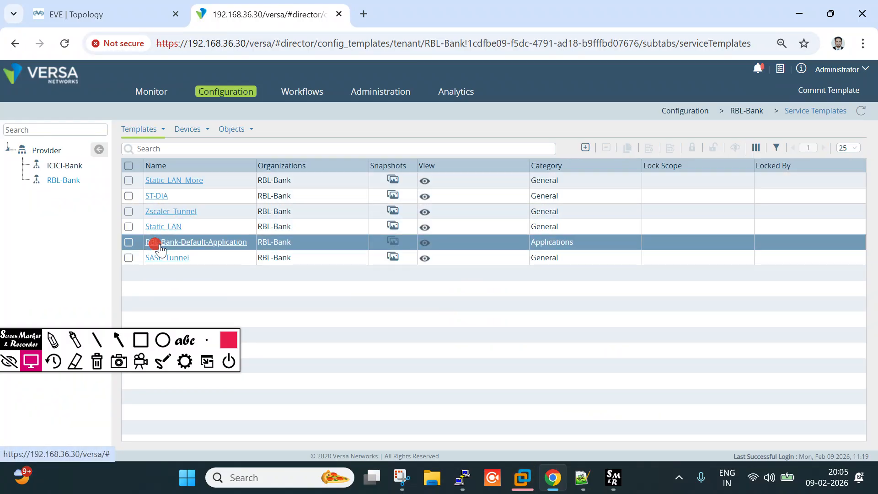
click(157, 196)
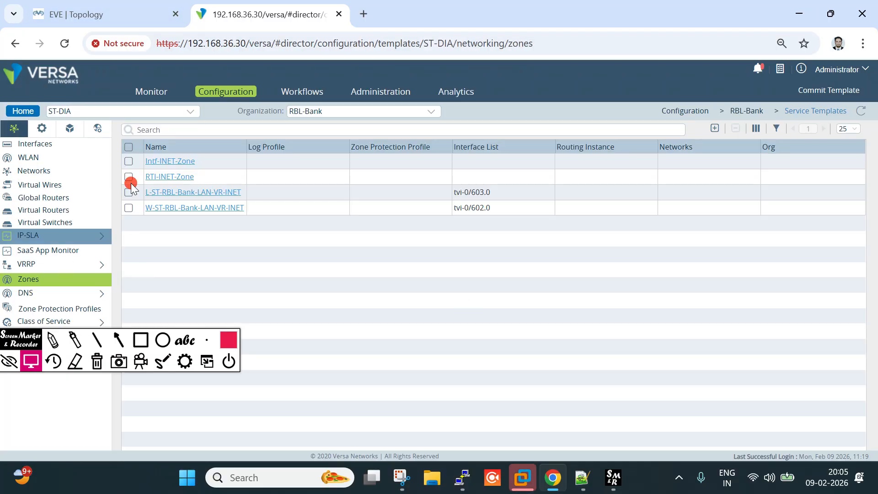
click(41, 129)
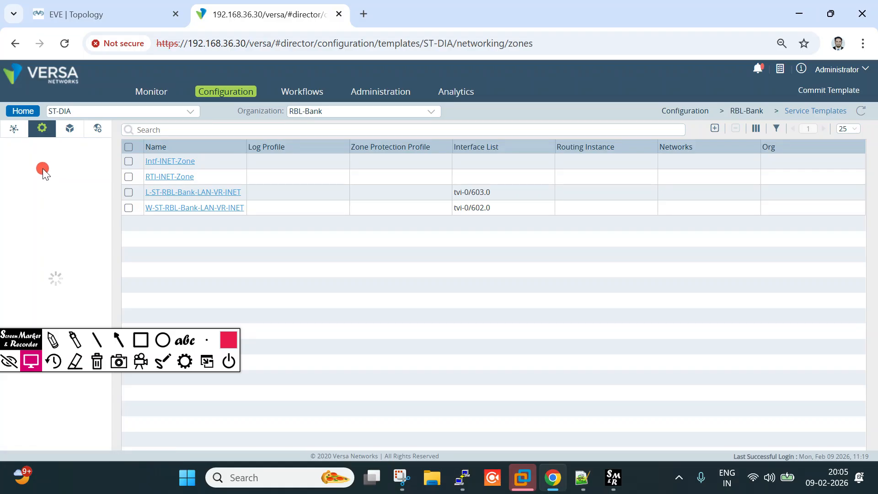
click(33, 143)
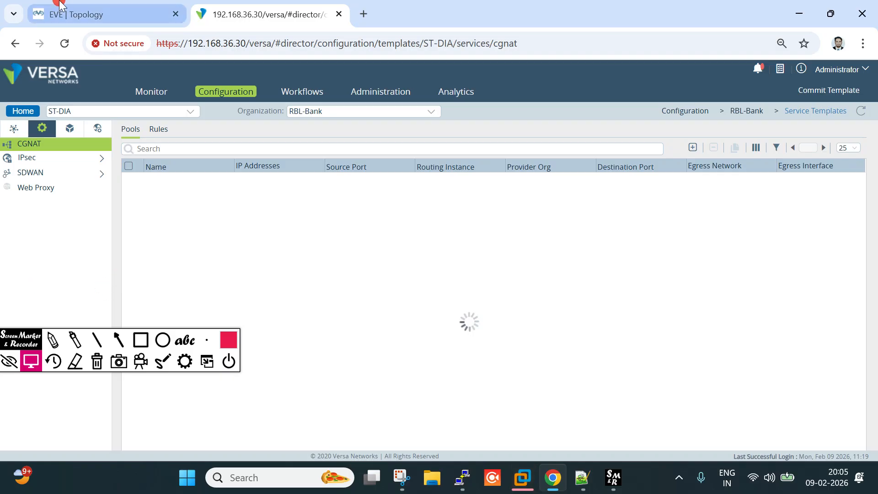
click(61, 6)
click(231, 9)
click(157, 6)
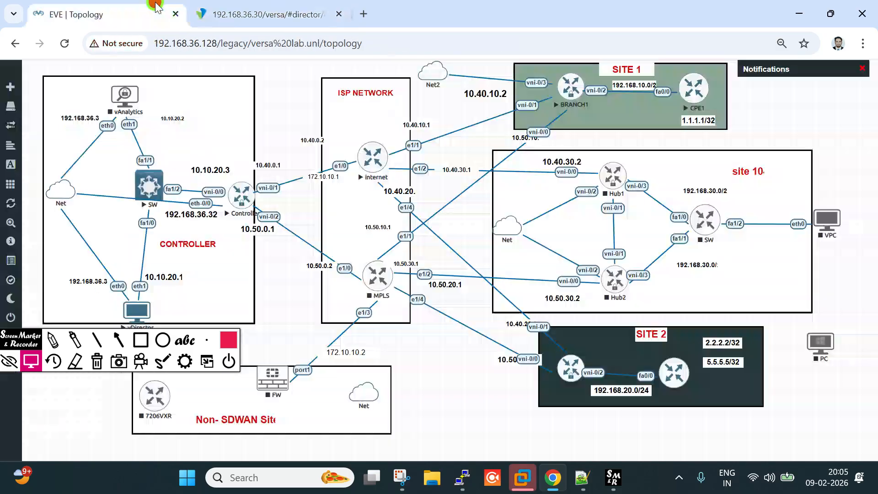
drag(2, 352, 2, 173)
click(454, 392)
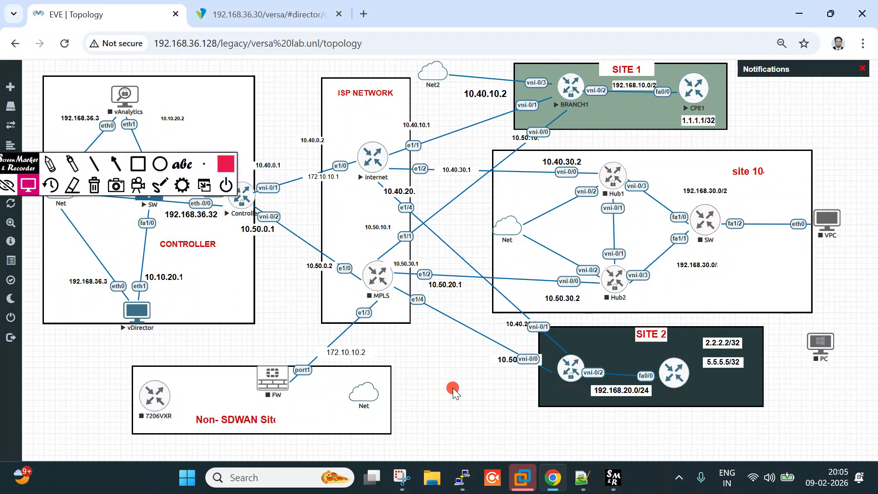
click(50, 163)
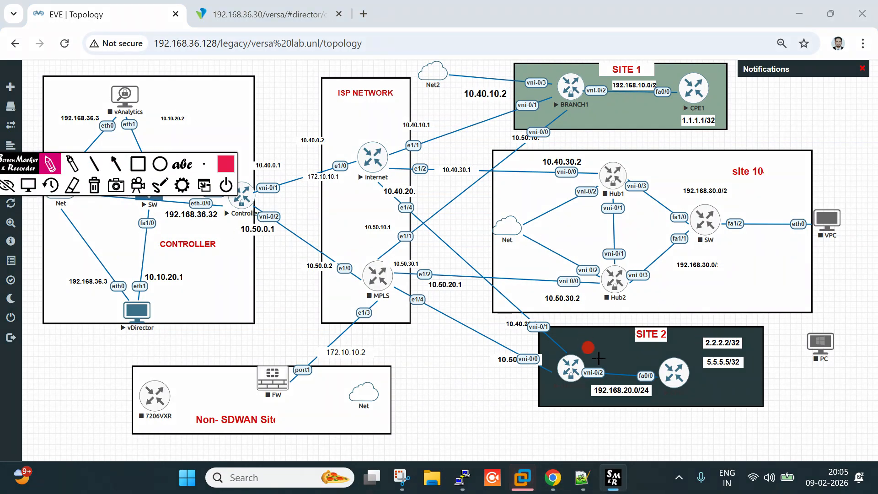
mouse_move(578, 371)
mouse_down()
mouse_move(563, 356)
mouse_move(559, 386)
mouse_move(580, 354)
mouse_move(570, 351)
mouse_up()
mouse_move(579, 64)
mouse_down()
mouse_move(554, 113)
mouse_move(576, 68)
mouse_up()
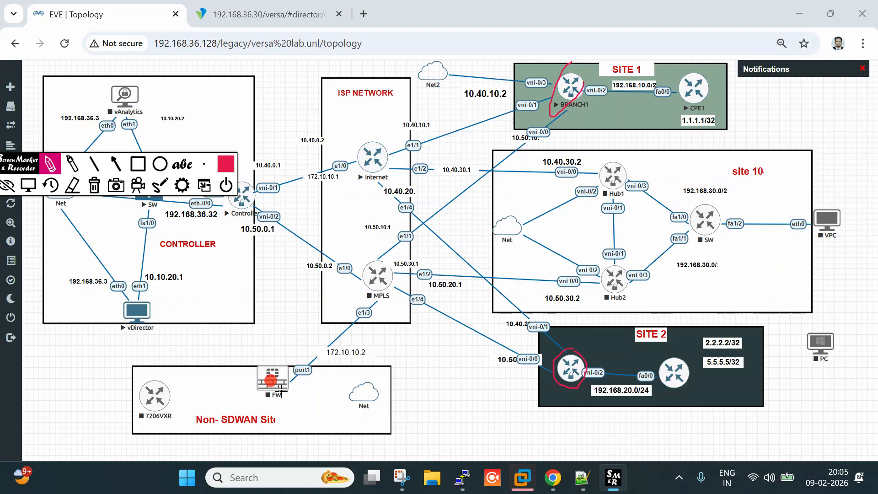
mouse_move(246, 383)
mouse_down()
mouse_move(308, 397)
mouse_move(236, 366)
mouse_move(249, 380)
mouse_up()
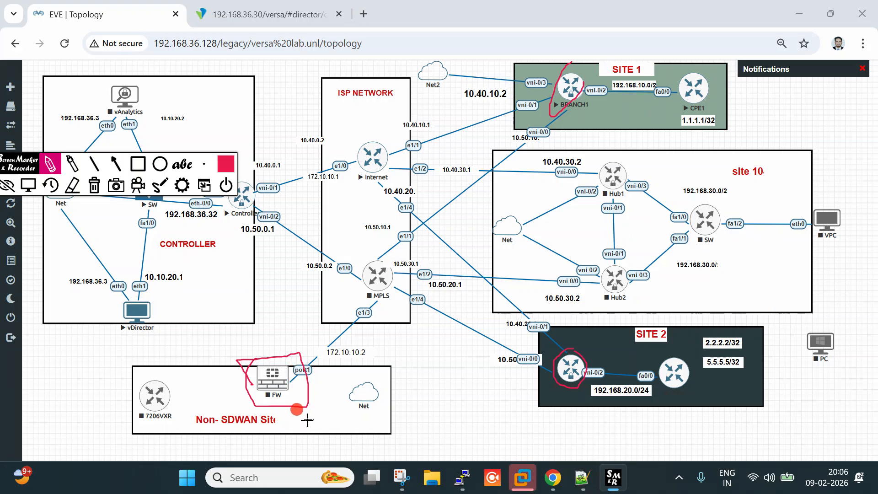